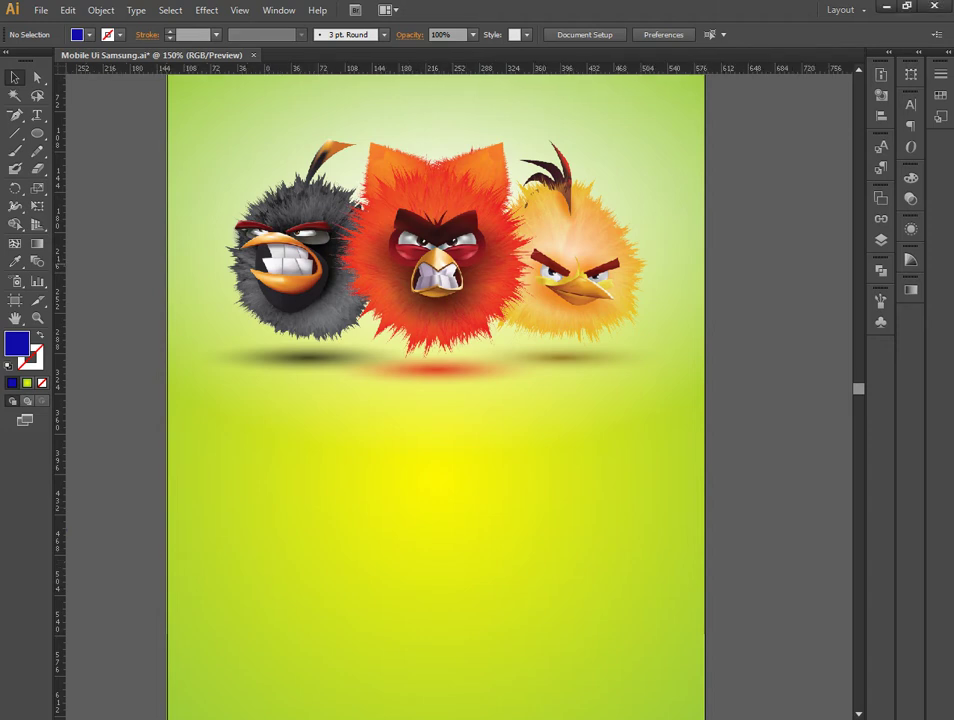
# Move the Angry title from beside the artboard to just below the three birds
pyautogui.hotkey('ctrl', '+')
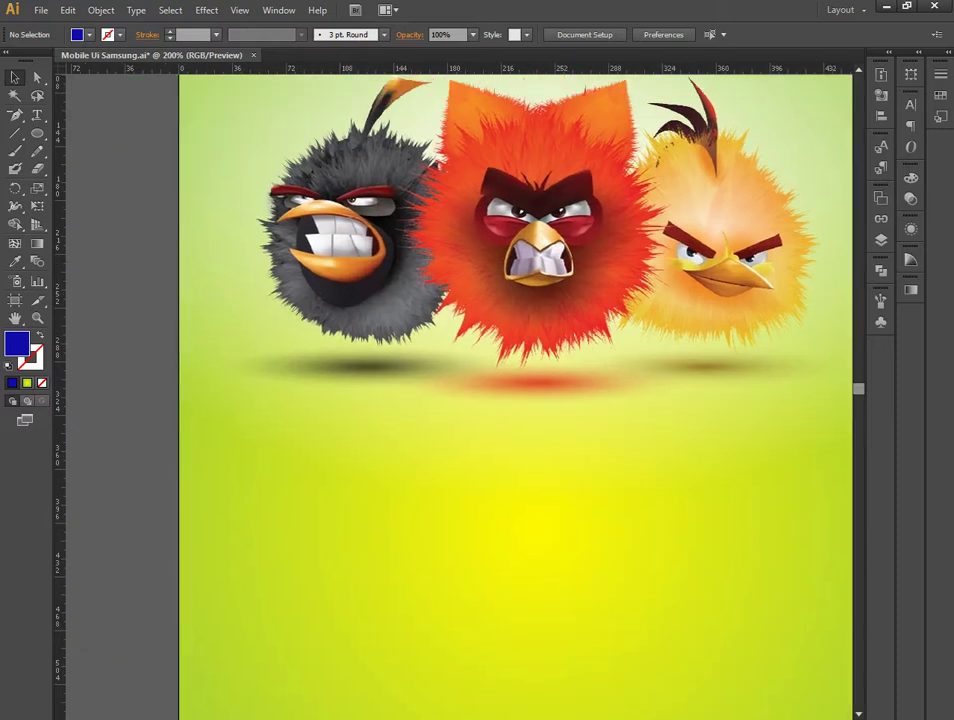
pyautogui.hotkey('ctrl', '-')
pyautogui.hotkey('ctrl', '-')
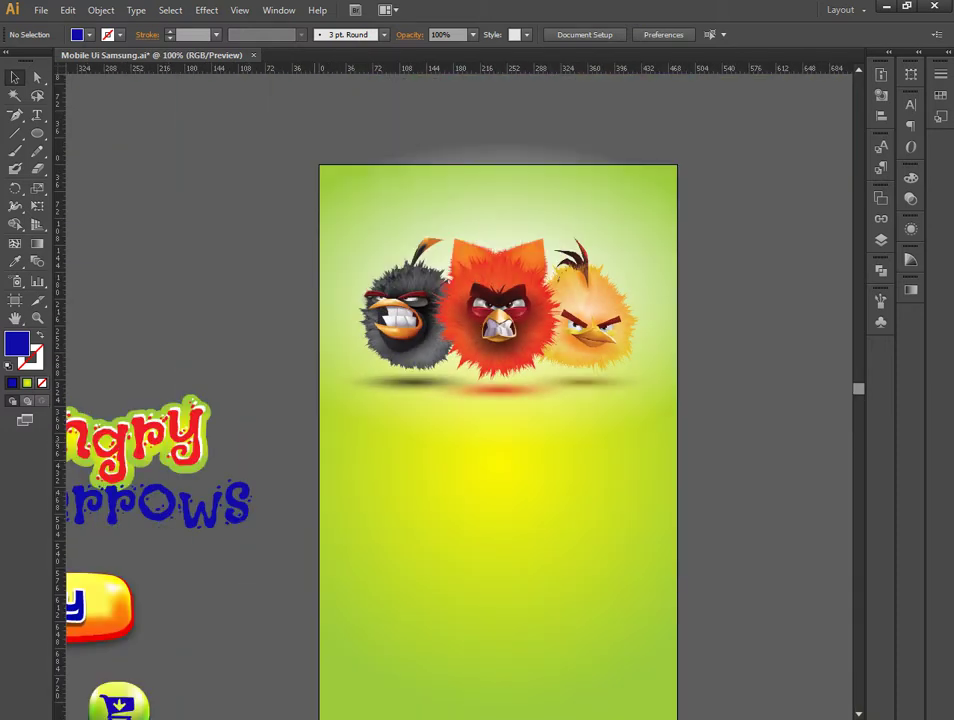
pyautogui.moveTo(450, 400); pyautogui.dragTo(608, 336)
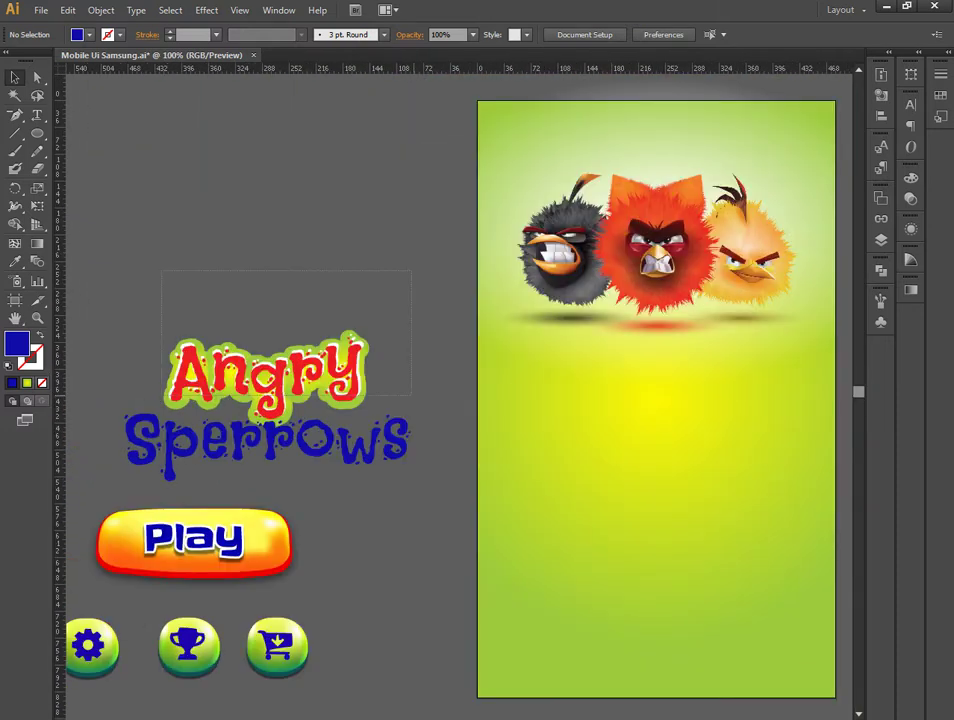
pyautogui.click(325, 380)
pyautogui.moveTo(330, 382)
pyautogui.mouseDown()
pyautogui.moveTo(700, 375)
pyautogui.moveTo(516, 371)
pyautogui.moveTo(552, 361)
pyautogui.mouseUp()
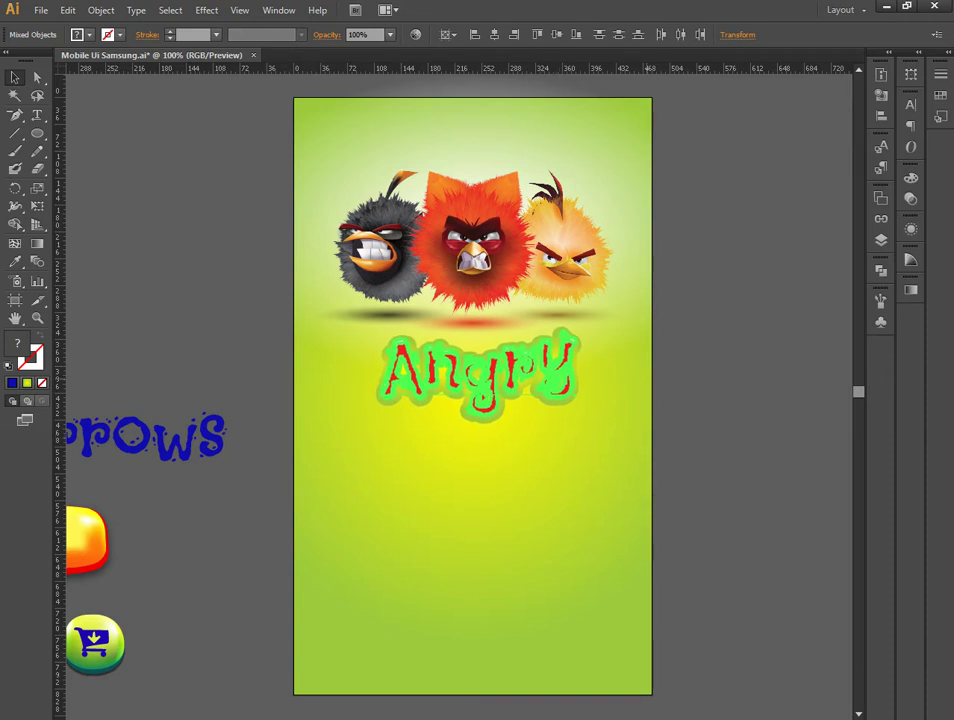
# Drag the blue Sperrows text under Angry, nudge it centred, and show the Layers panel
pyautogui.click(200, 600)
pyautogui.moveTo(300, 450); pyautogui.dragTo(487, 426)
pyautogui.click(268, 412)
pyautogui.moveTo(366, 436)
pyautogui.mouseDown()
pyautogui.moveTo(763, 436)
pyautogui.moveTo(563, 396)
pyautogui.moveTo(550, 376)
pyautogui.mouseUp()
pyautogui.hotkey('shift', 'Right')
pyautogui.hotkey('shift', 'Down')
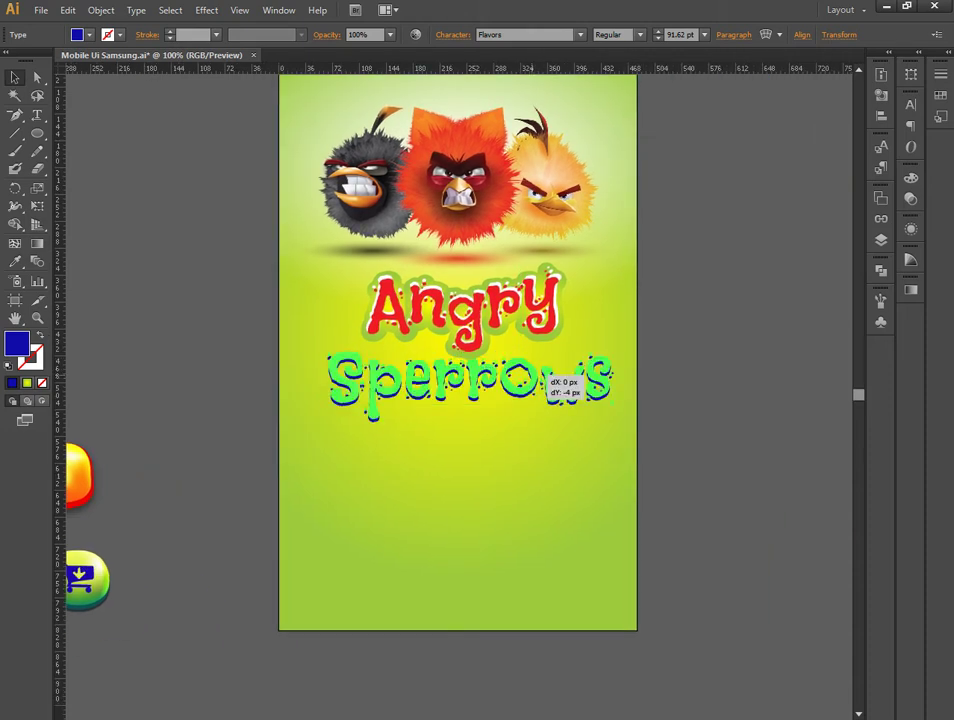
pyautogui.press('Left')
pyautogui.press('Left')
pyautogui.press('Left')
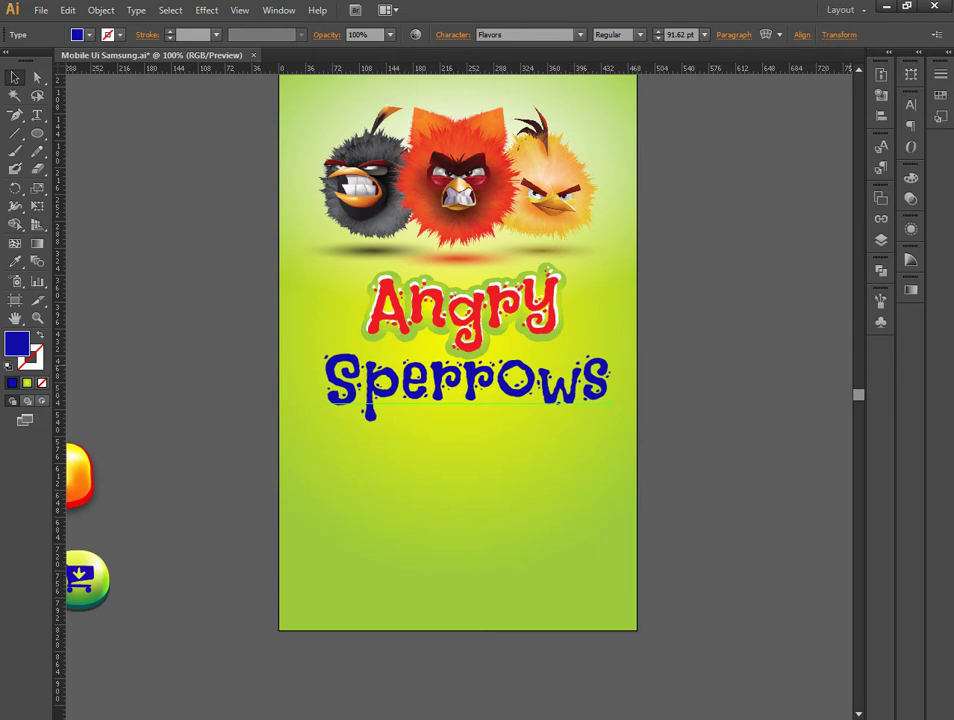
pyautogui.press('F7')
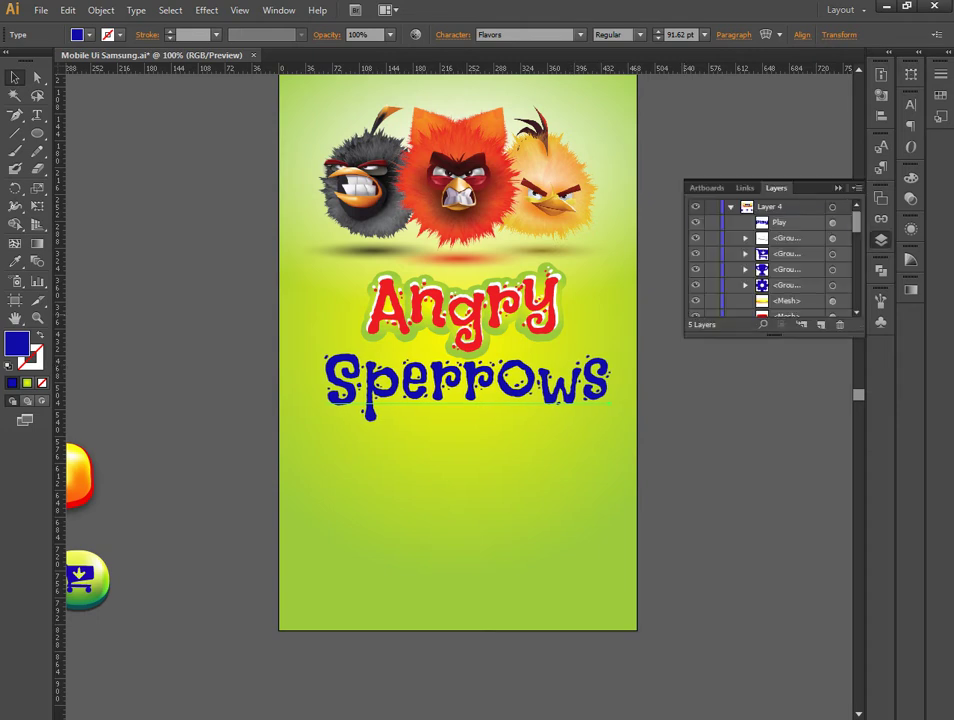
# Paste a copy of the Sperrows text in front, exactly over the original
pyautogui.scroll(-2, 790, 260)
pyautogui.scroll(2, 790, 260)
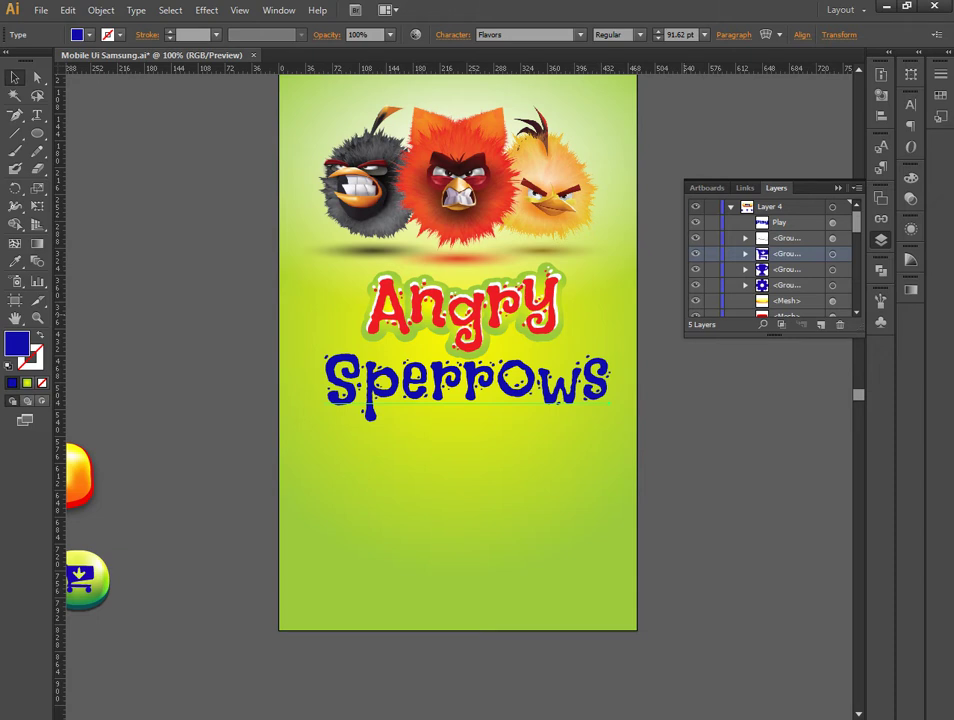
pyautogui.scroll(-3, 772, 260)
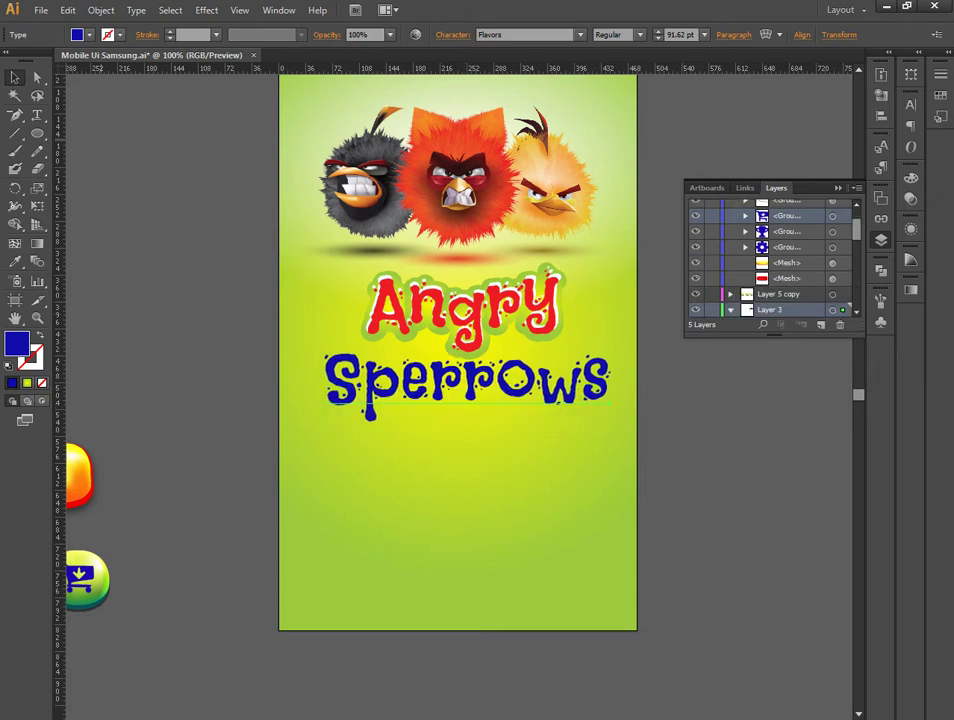
pyautogui.scroll(-3, 770, 260)
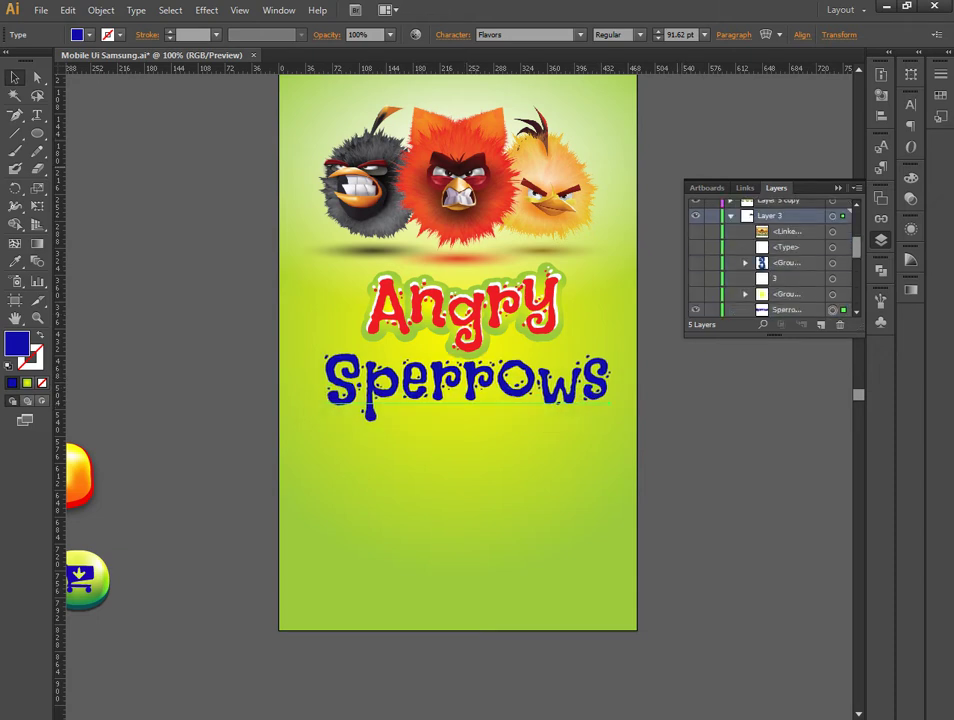
pyautogui.scroll(-3, 770, 260)
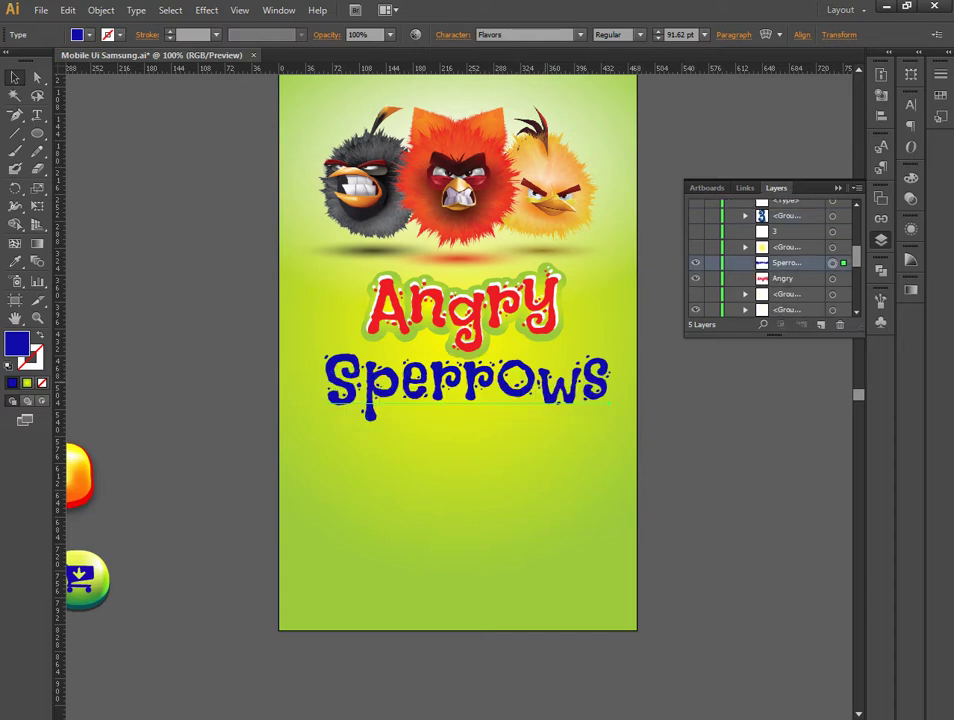
pyautogui.hotkey('ctrl', 'c')
pyautogui.hotkey('ctrl', 'f')
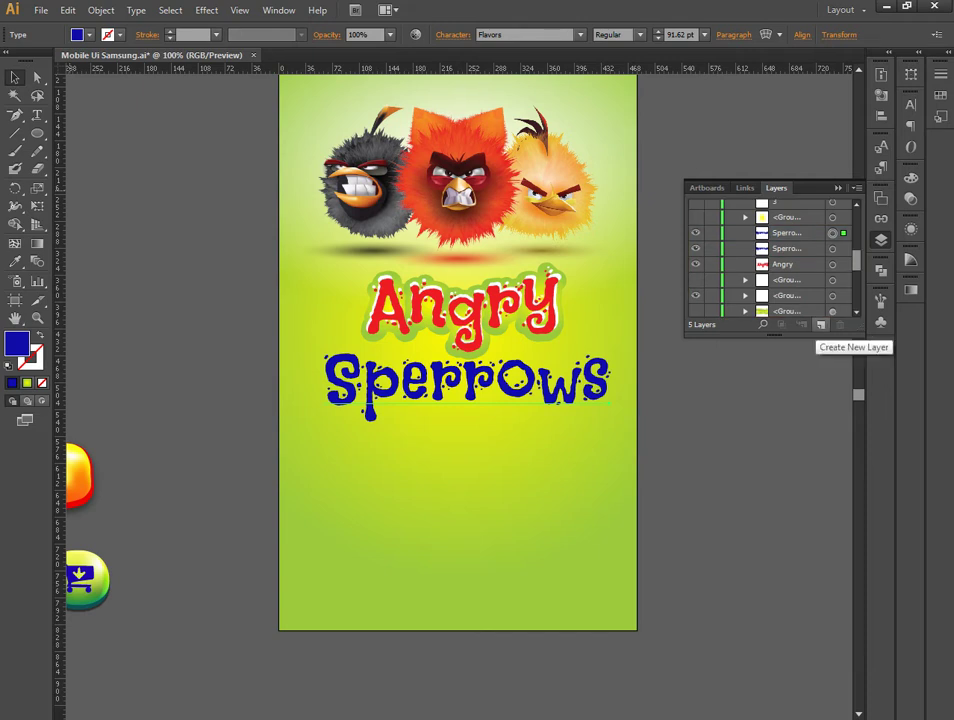
pyautogui.moveTo(530, 380); pyautogui.dragTo(532, 398)
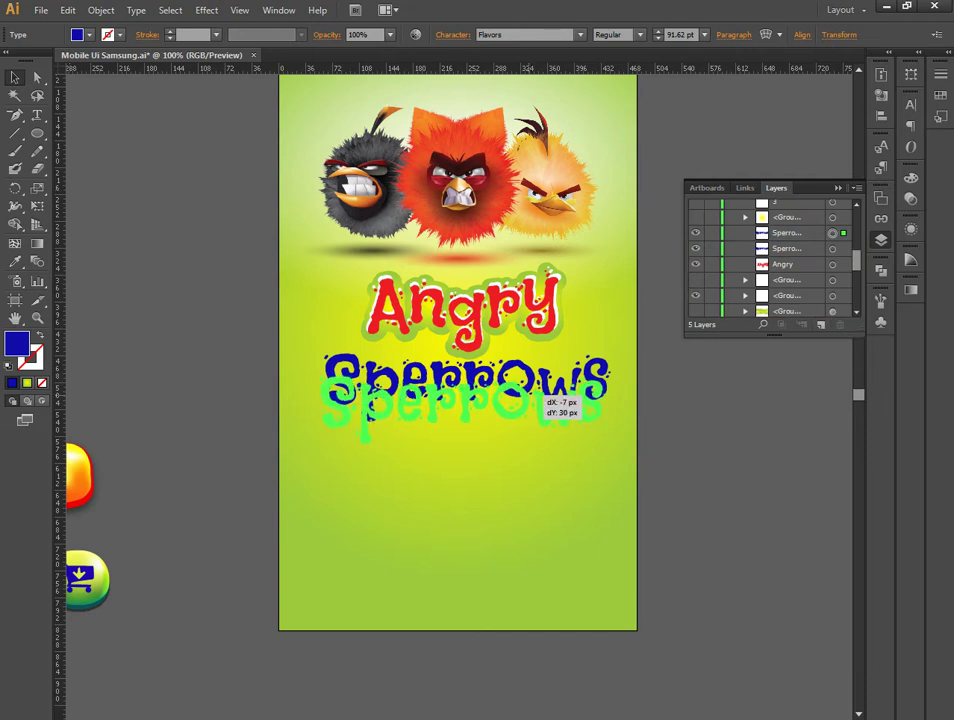
pyautogui.hotkey('ctrl', 'z')
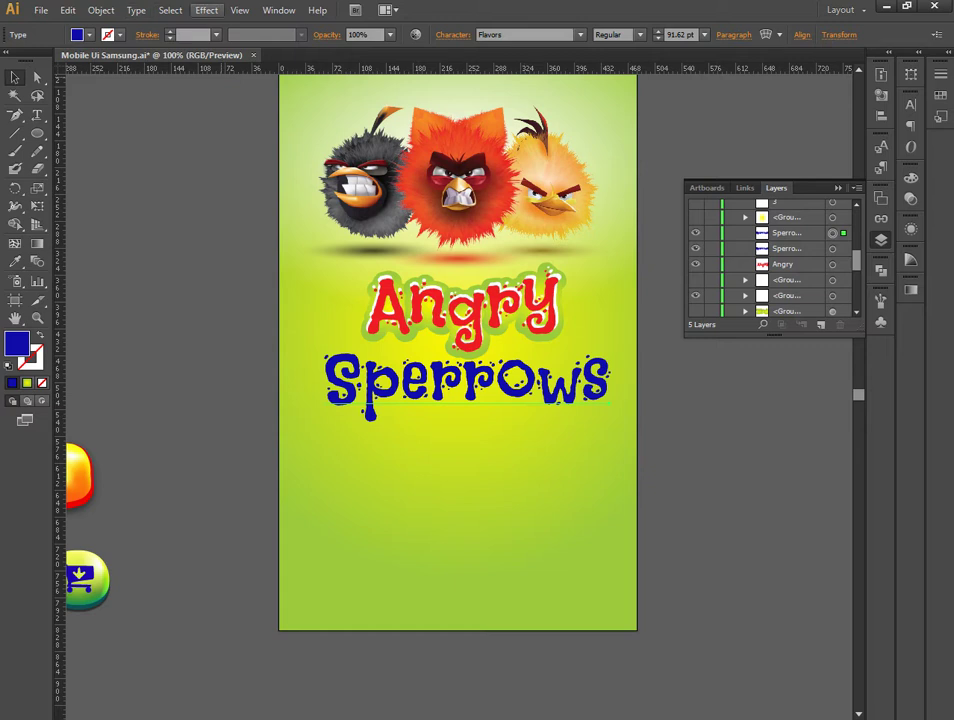
# Apply a 10 px Offset Path effect to the Sperrows copy
pyautogui.click(206, 10)
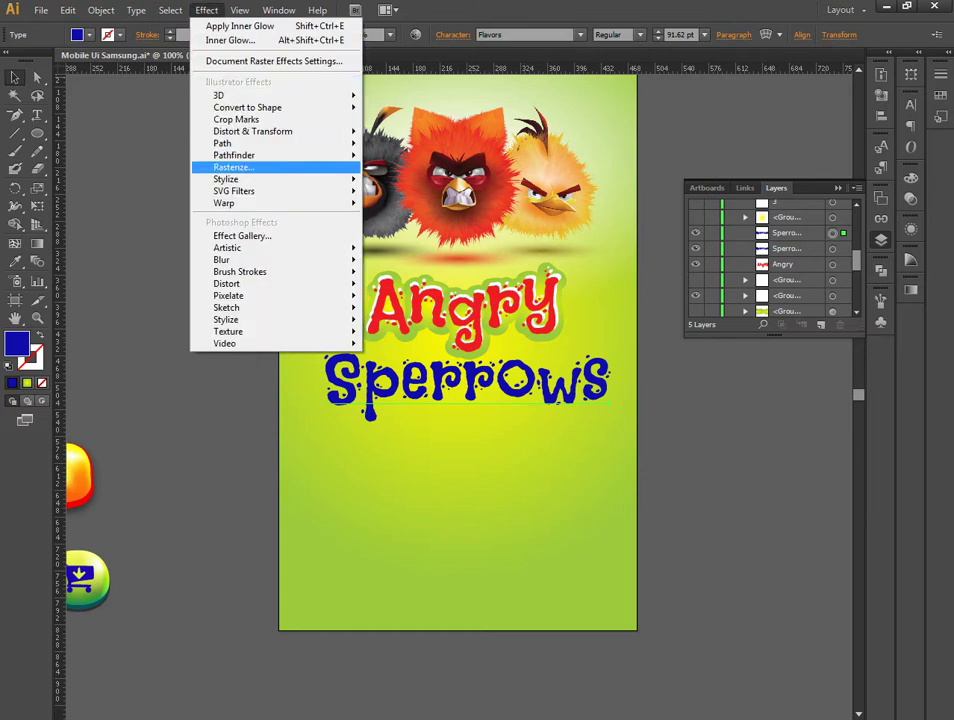
pyautogui.click(407, 145)
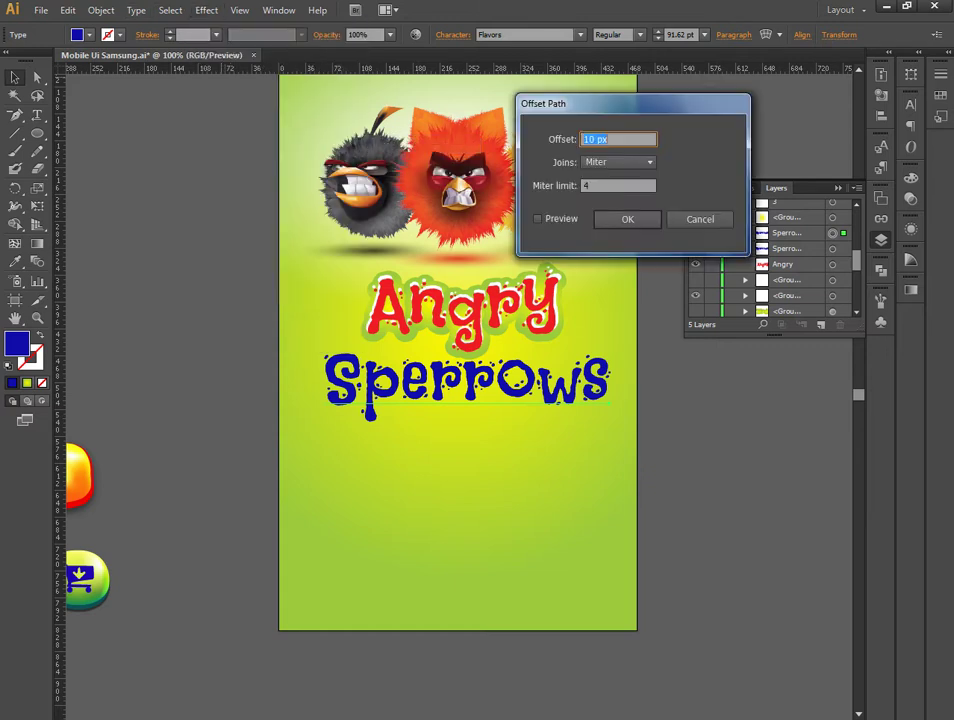
pyautogui.click(538, 218)
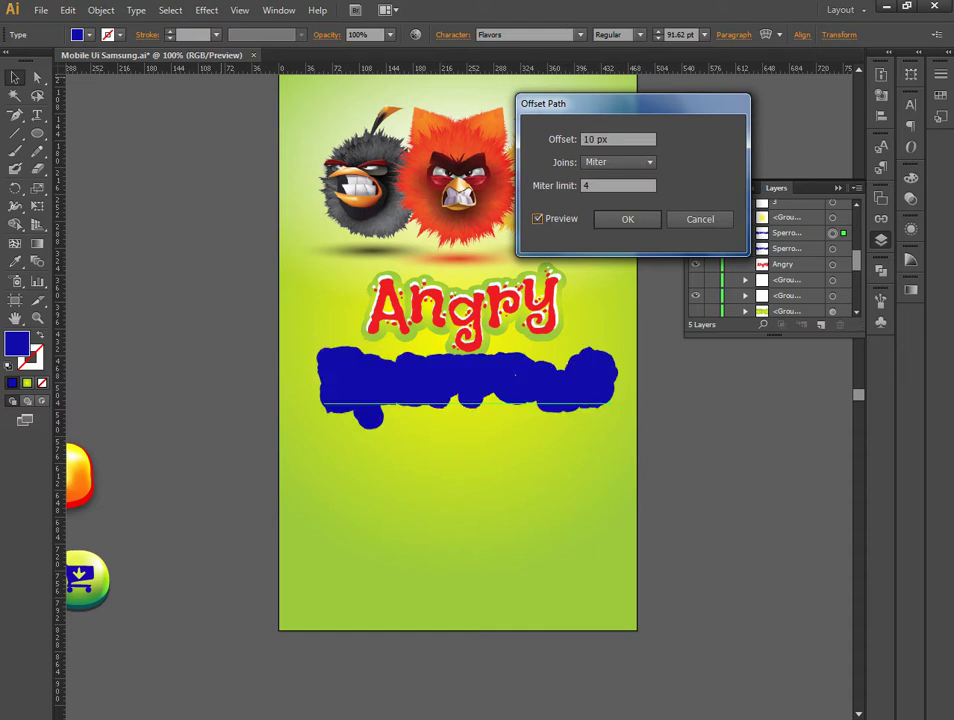
pyautogui.press('Return')
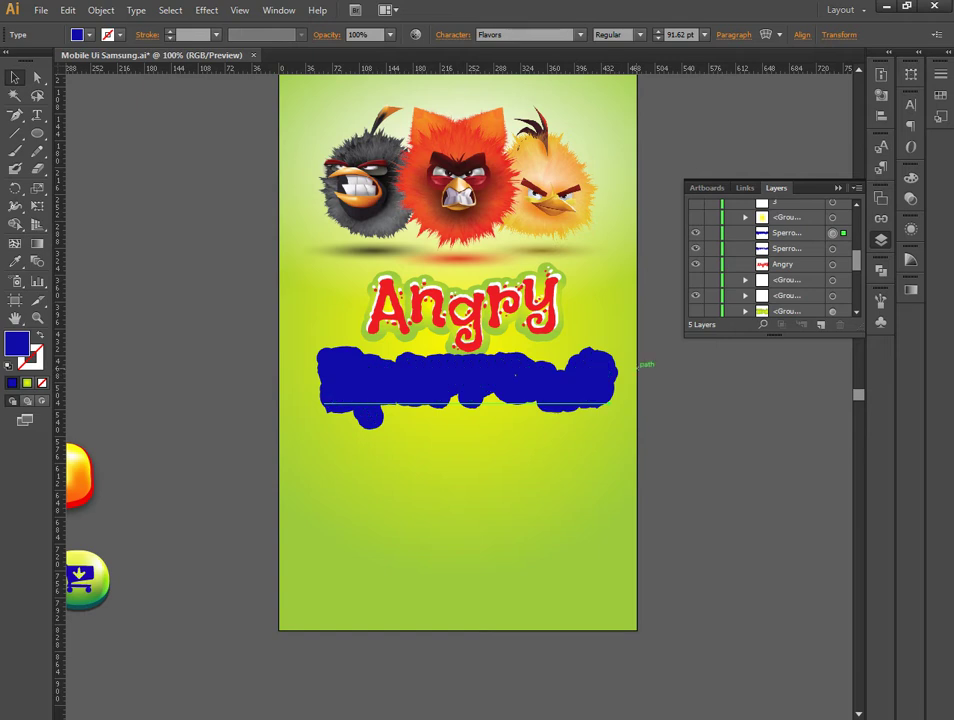
# Expand the offset copy, fill it with a yellow-green radial gradient, and stack it below the blue text
pyautogui.click(101, 10)
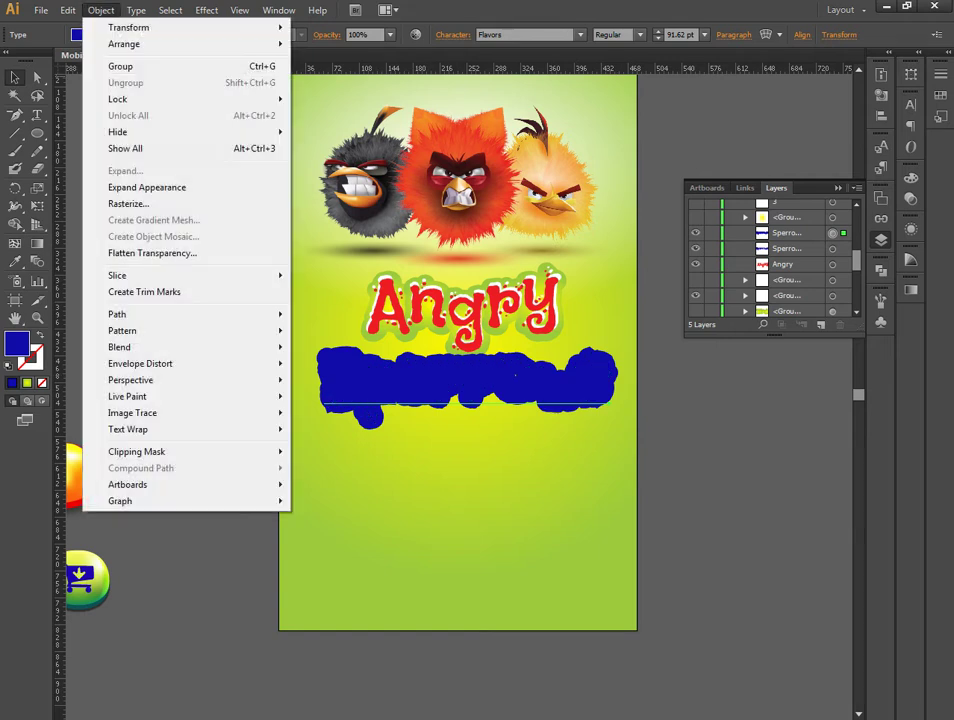
pyautogui.click(147, 187)
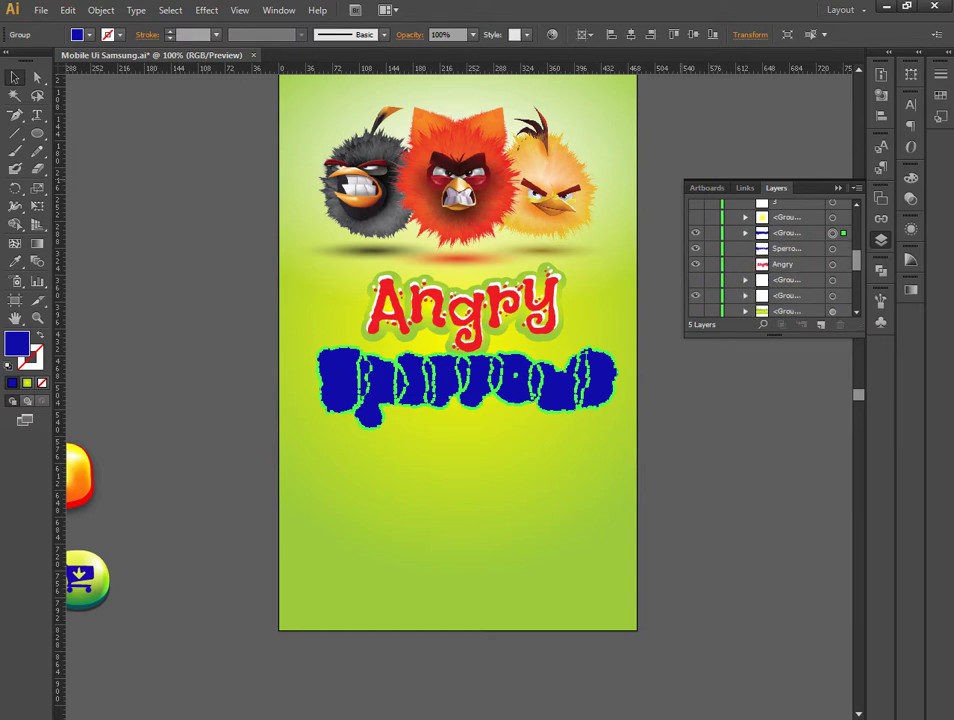
pyautogui.hotkey('ctrl', 'F9')
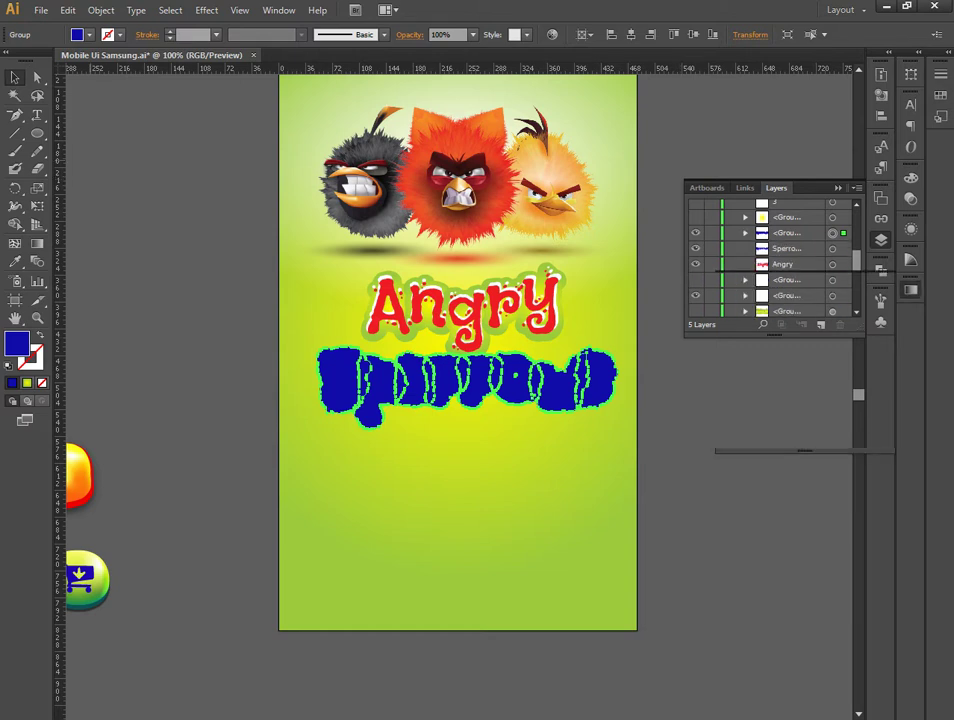
pyautogui.press('.')
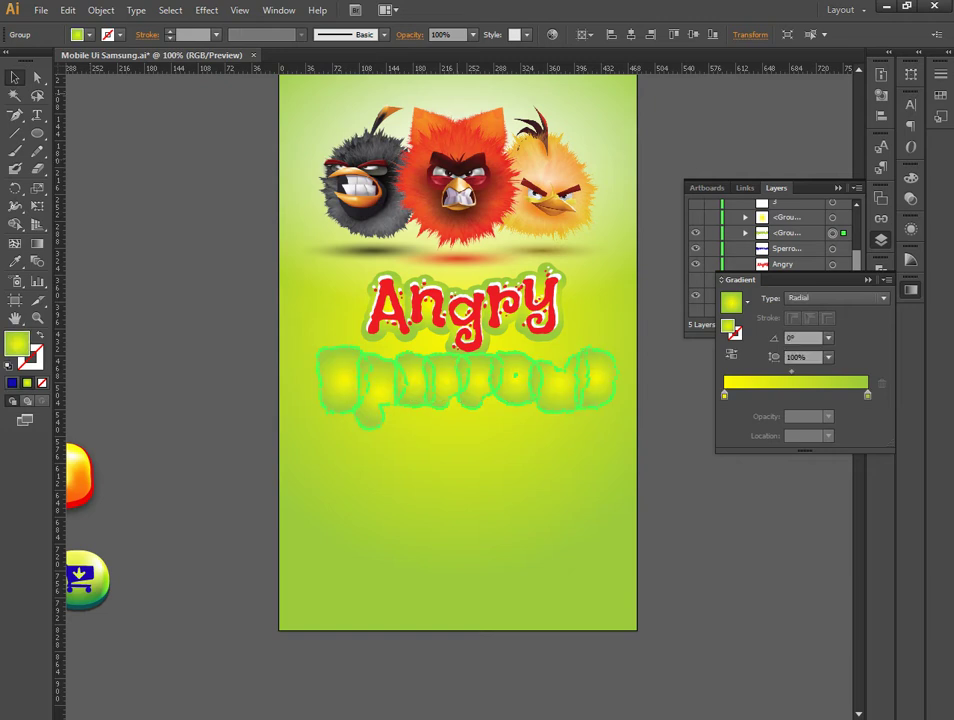
pyautogui.hotkey('ctrl', 'shift', 'a')
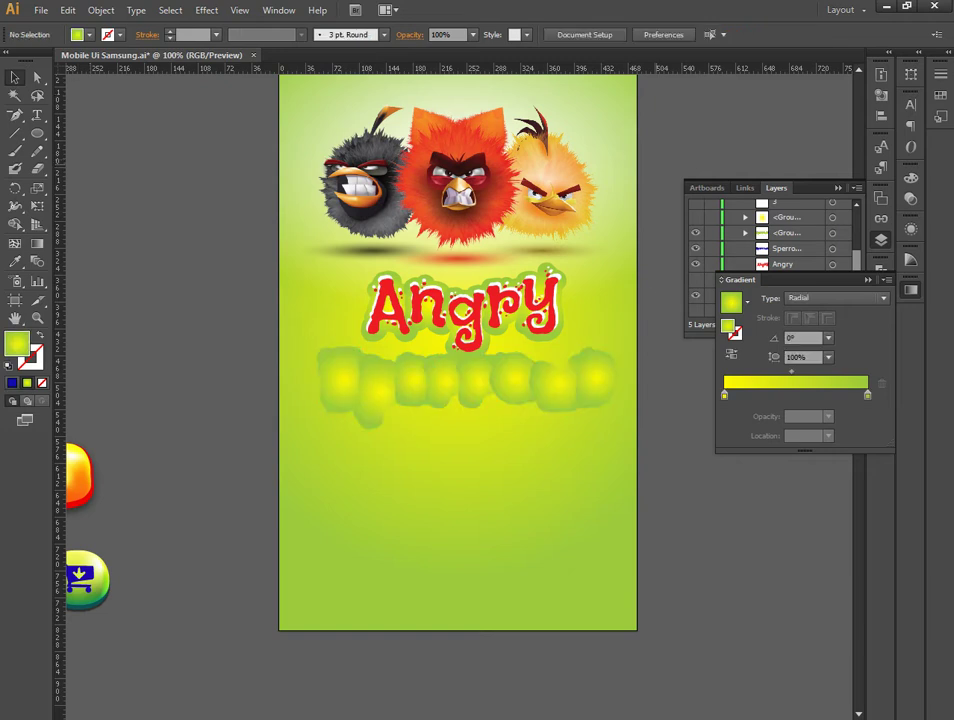
pyautogui.moveTo(786, 248); pyautogui.dragTo(786, 226)
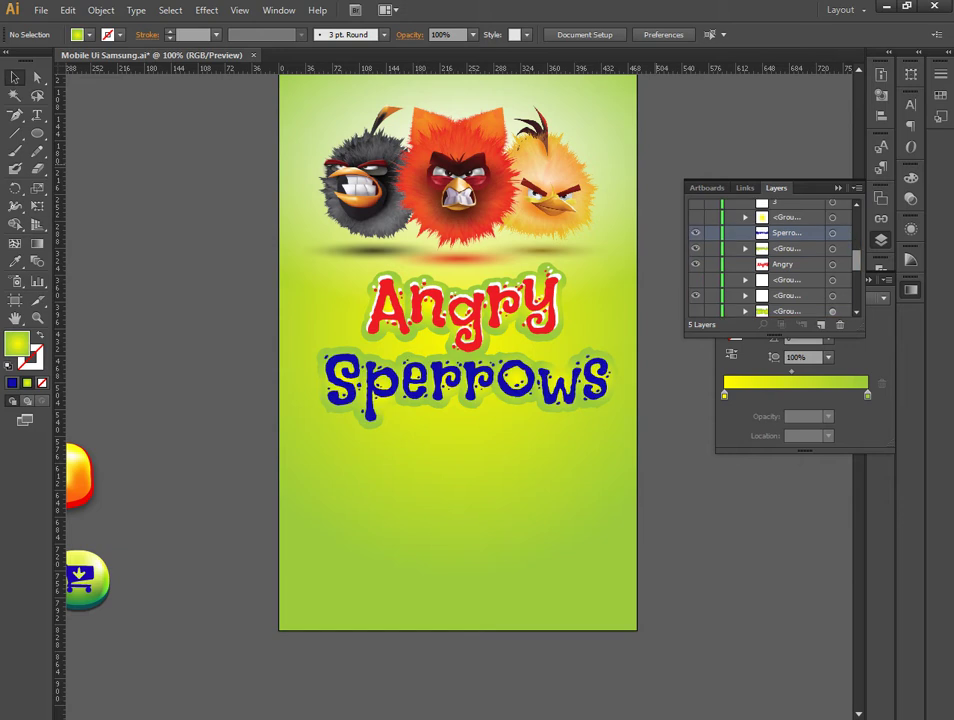
# Zoom in on the title and paste another Sperrows duplicate in front
pyautogui.click(832, 232)
pyautogui.hotkey('ctrl', '+')
pyautogui.hotkey('ctrl', '+')
pyautogui.hotkey('ctrl', '+')
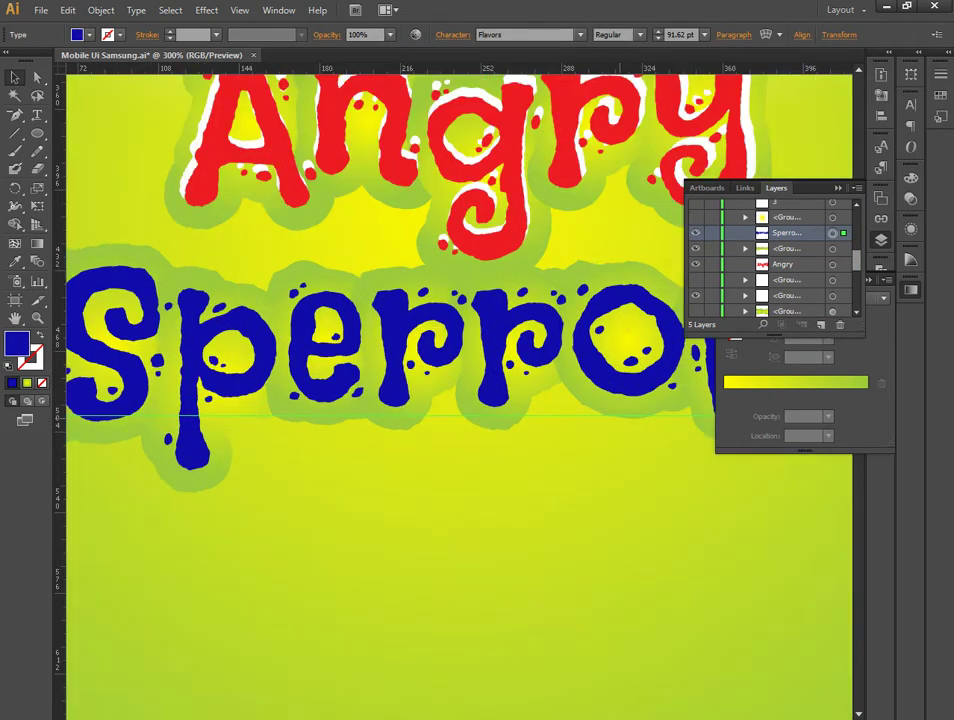
pyautogui.hotkey('ctrl', '+')
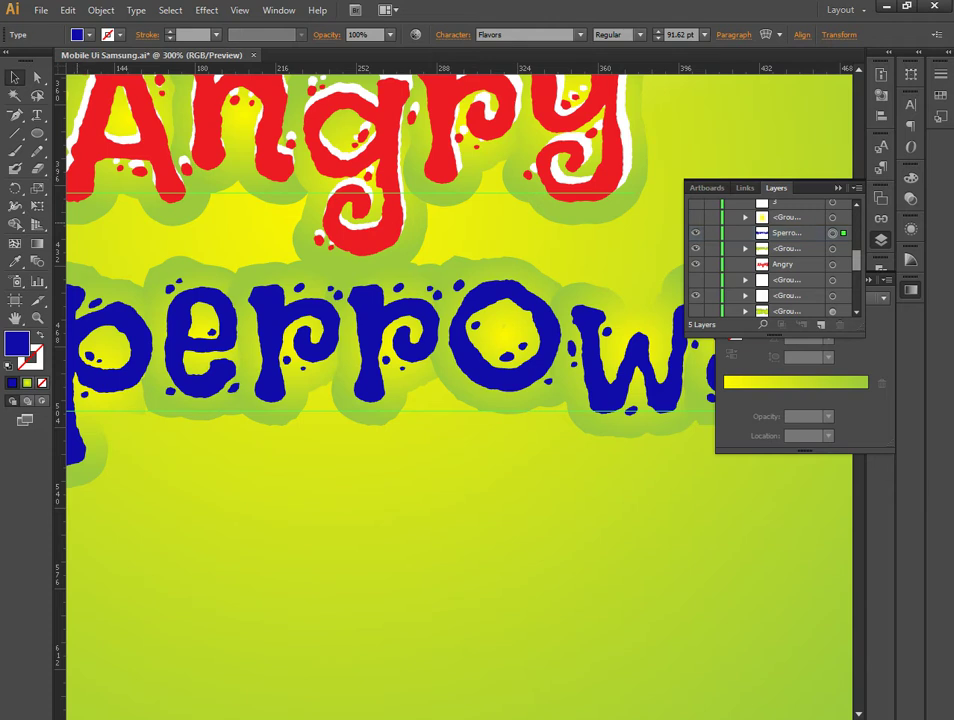
pyautogui.hotkey('ctrl', 'c')
pyautogui.hotkey('ctrl', 'f')
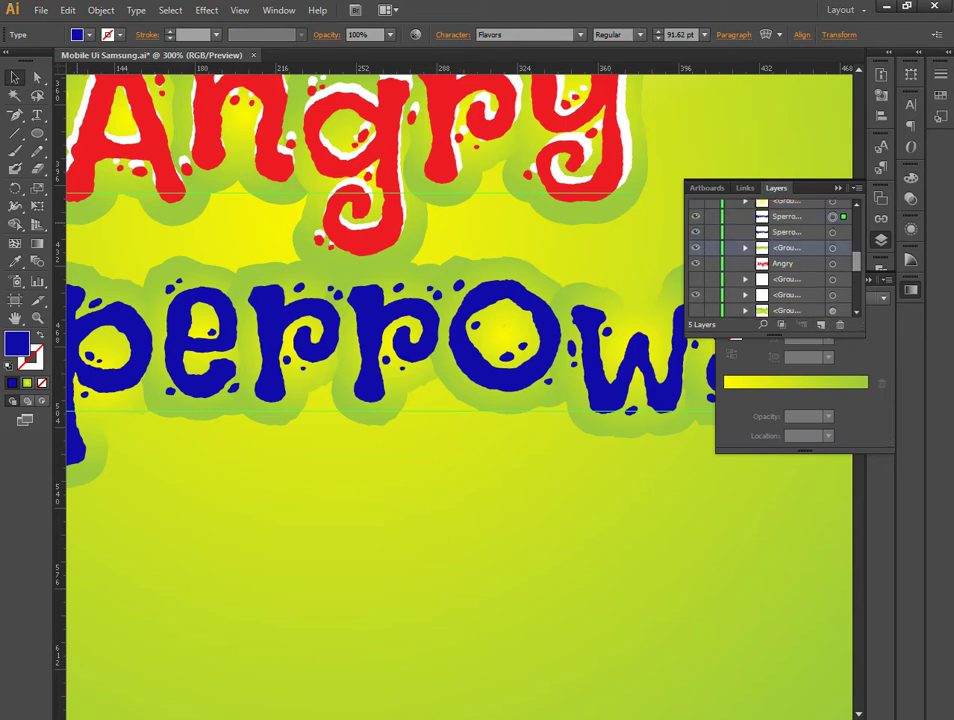
# Target the green glow group behind Sperrows and unite it with Pathfinder
pyautogui.click(745, 247)
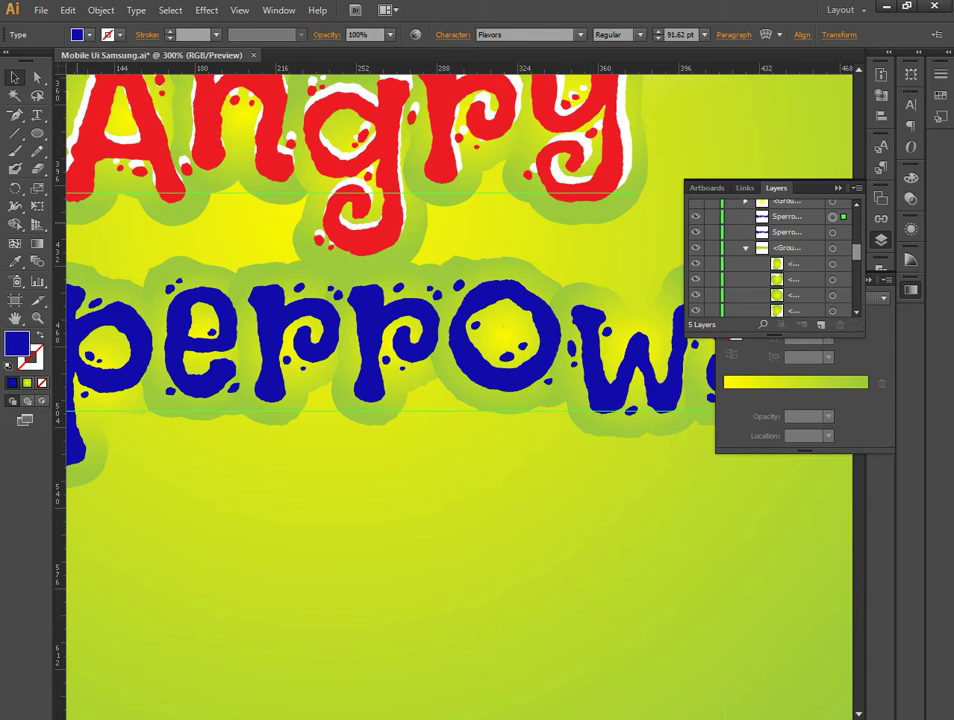
pyautogui.click(832, 247)
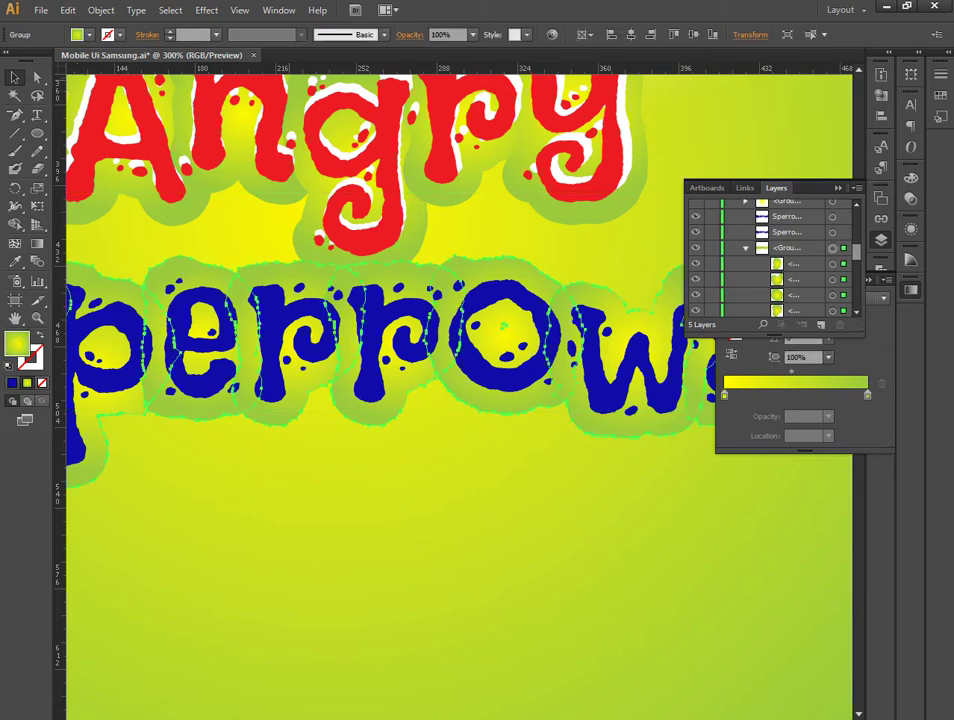
pyautogui.hotkey('ctrl', 'F9')
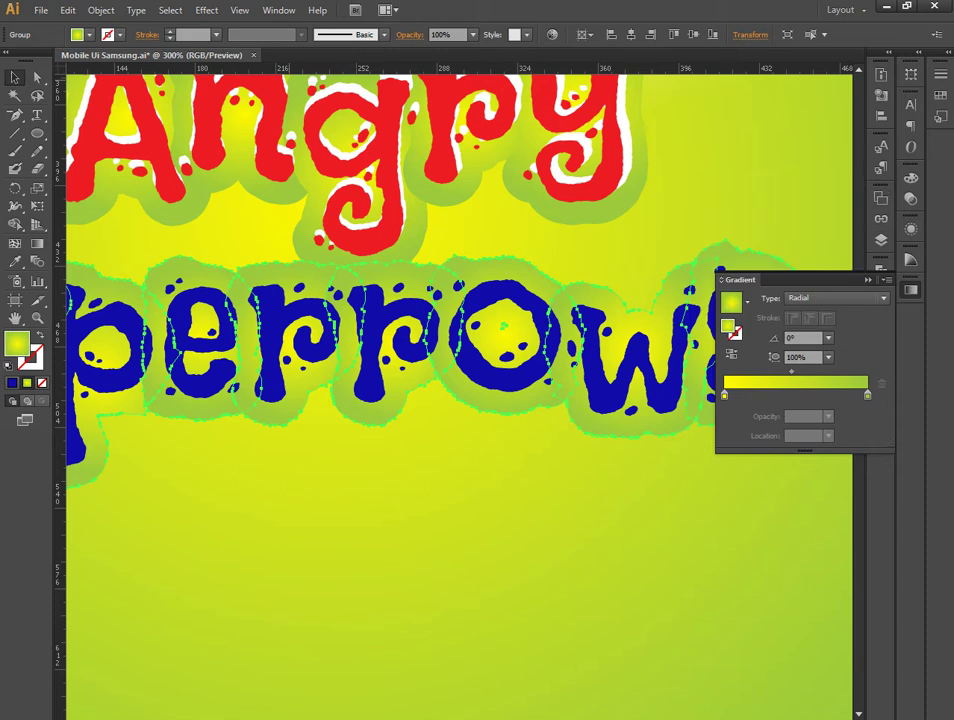
pyautogui.hotkey('ctrl', 'F9')
pyautogui.hotkey('shift', 'ctrl', 'F9')
pyautogui.click(706, 294)
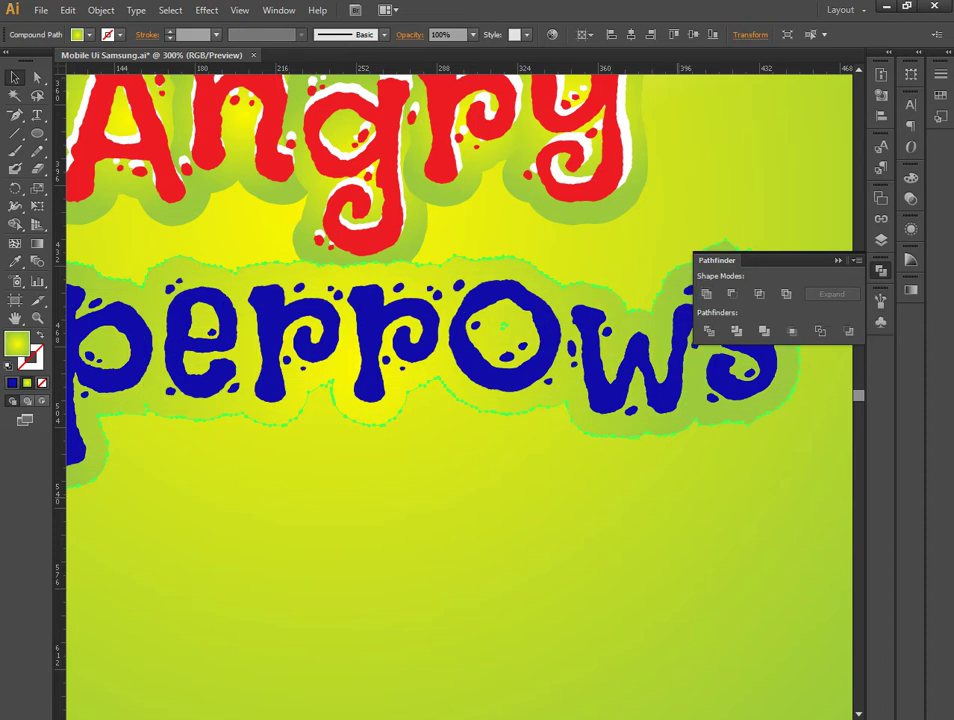
pyautogui.hotkey('ctrl', '-')
pyautogui.hotkey('ctrl', '-')
pyautogui.hotkey('ctrl', '-')
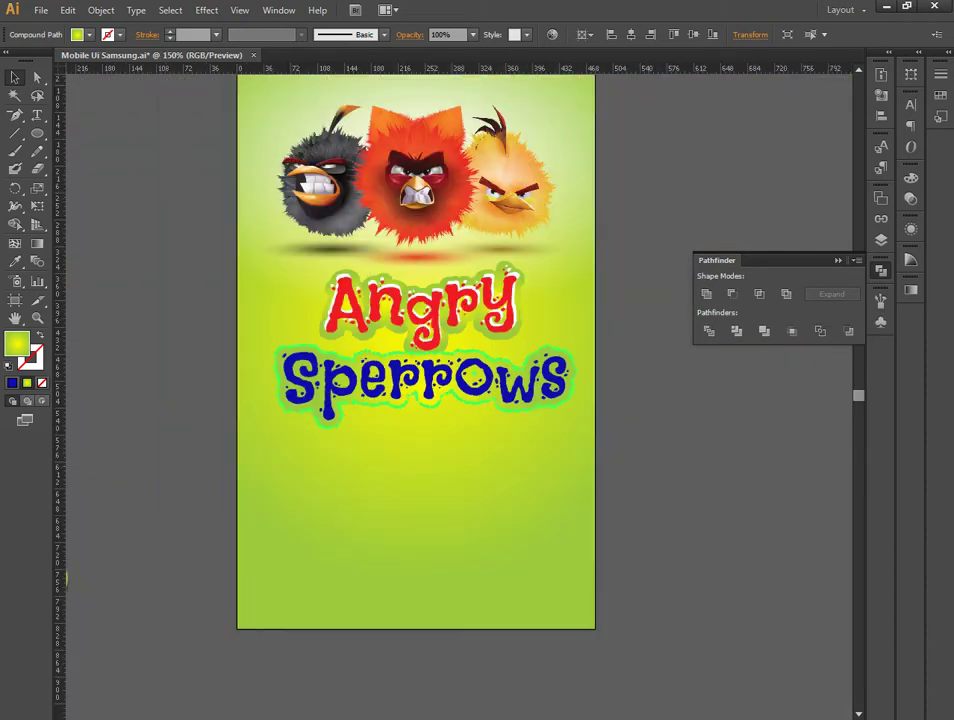
# Deselect the merged glow shape and close the Pathfinder panel
pyautogui.click(662, 562)
pyautogui.hotkey('ctrl', '+')
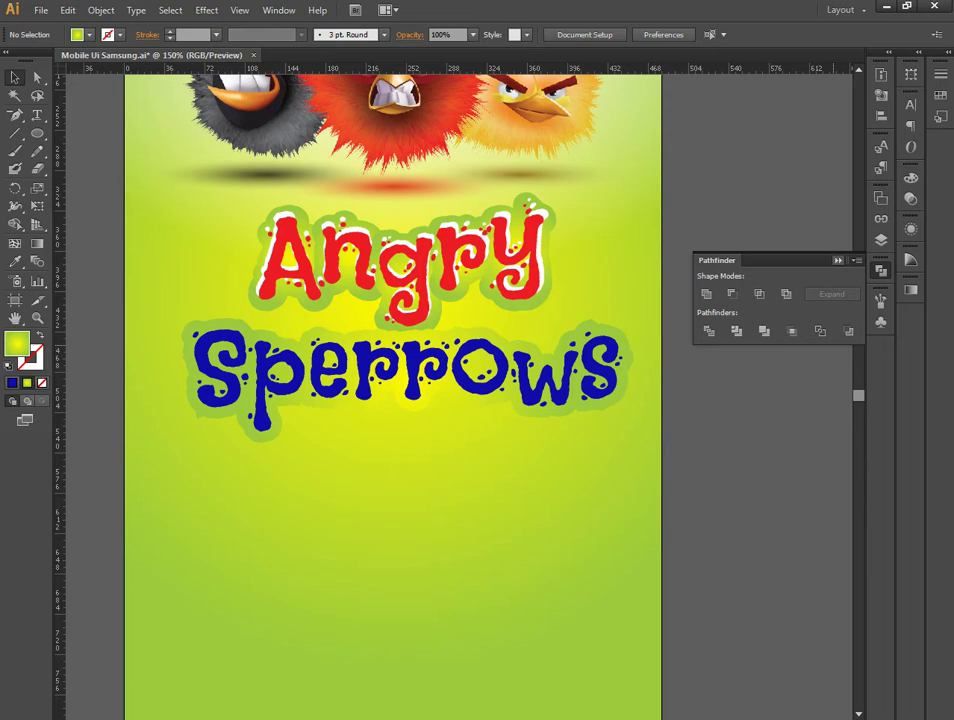
pyautogui.hotkey('ctrl', 'shift', 'F9')
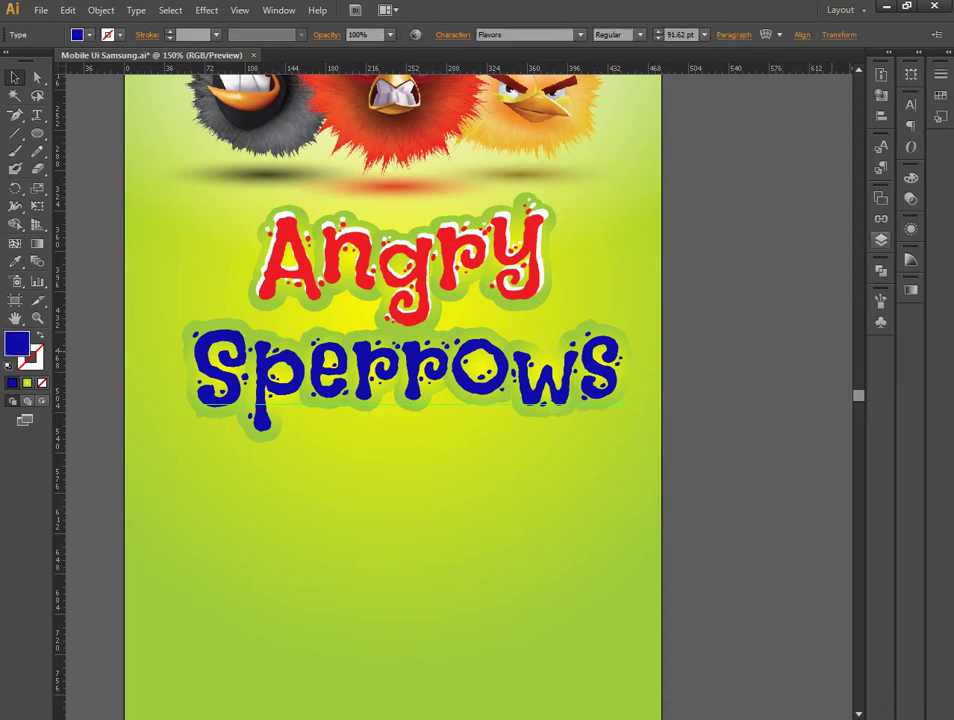
# Show the Layers panel and select the second Sperrows text copy
pyautogui.press('F7')
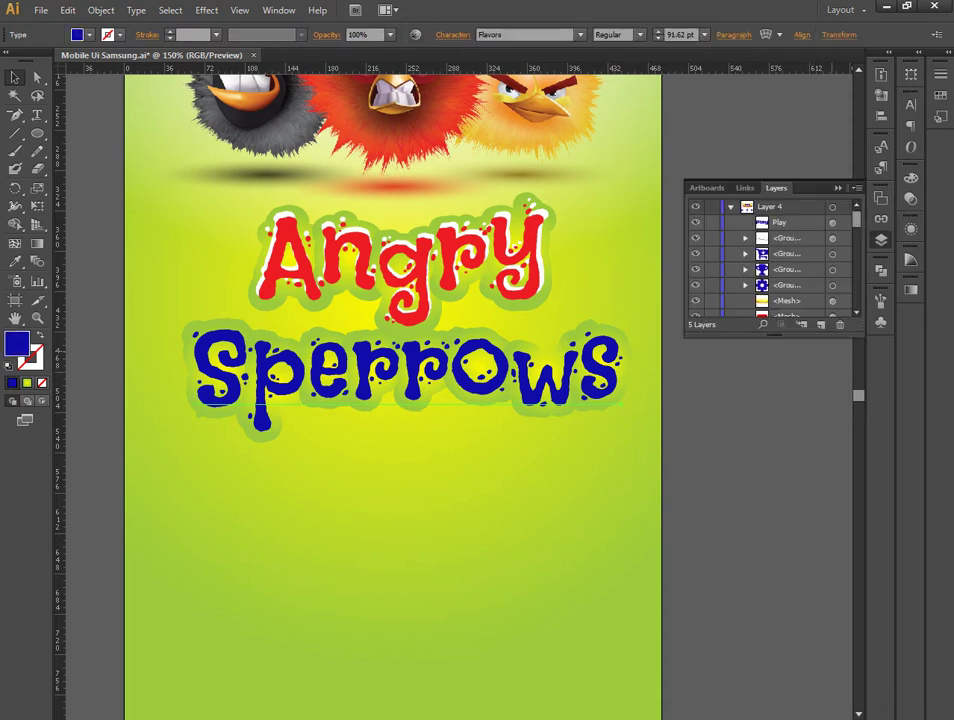
pyautogui.scroll(-1, 770, 260)
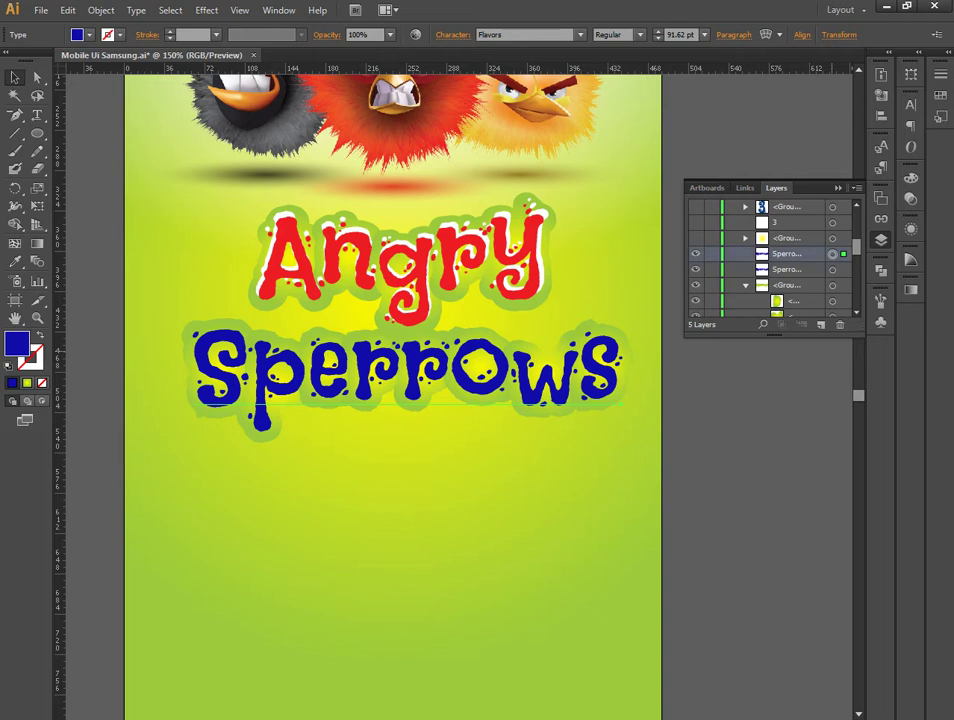
pyautogui.scroll(-2, 770, 260)
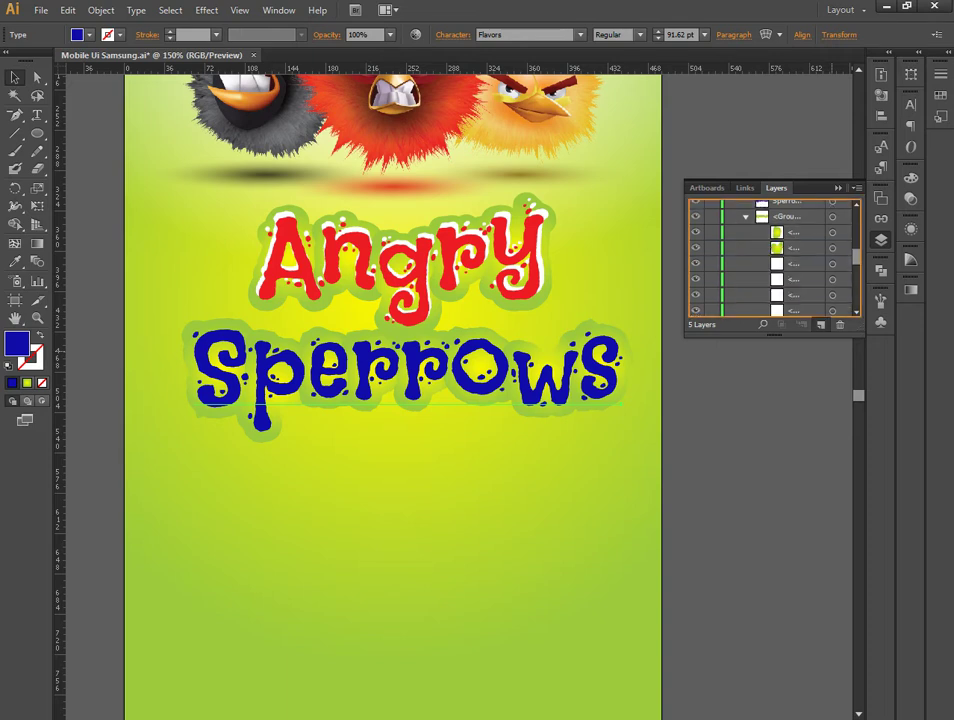
pyautogui.scroll(2, 770, 260)
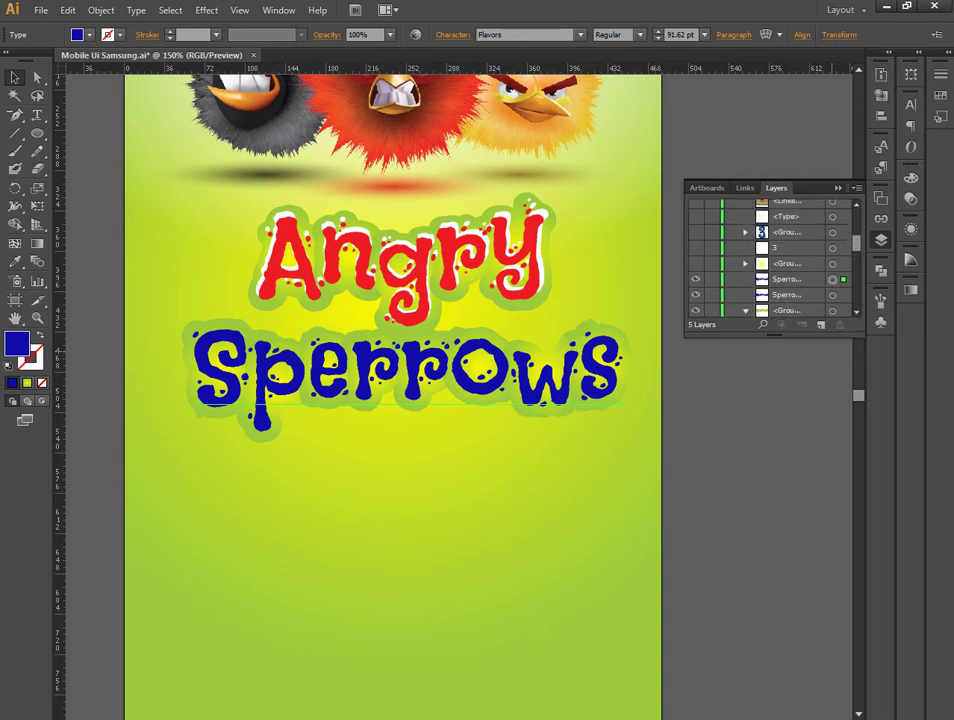
pyautogui.click(786, 294)
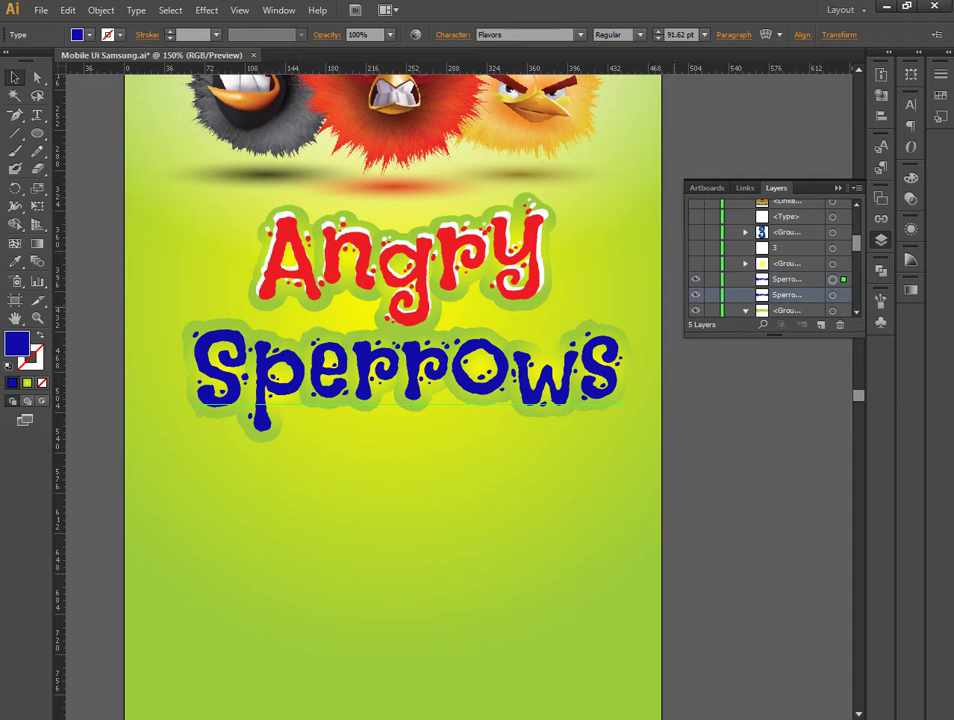
# Fill the Sperrows copy white (#ffffff), nudge it up, and send it behind the blue text
pyautogui.doubleClick(16, 343)
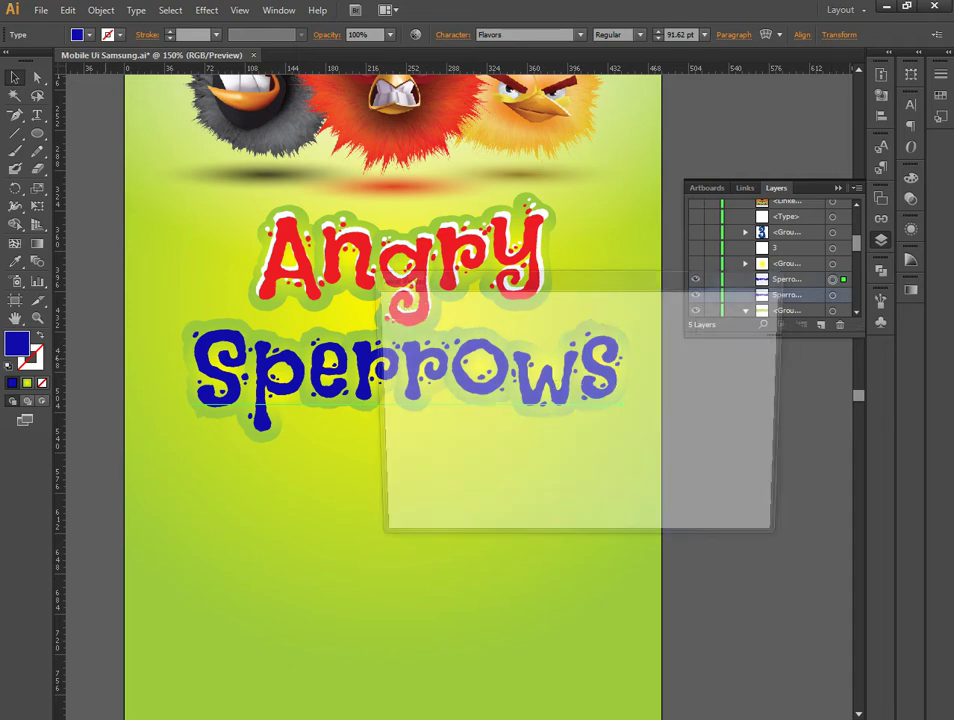
pyautogui.moveTo(396, 334); pyautogui.dragTo(383, 320)
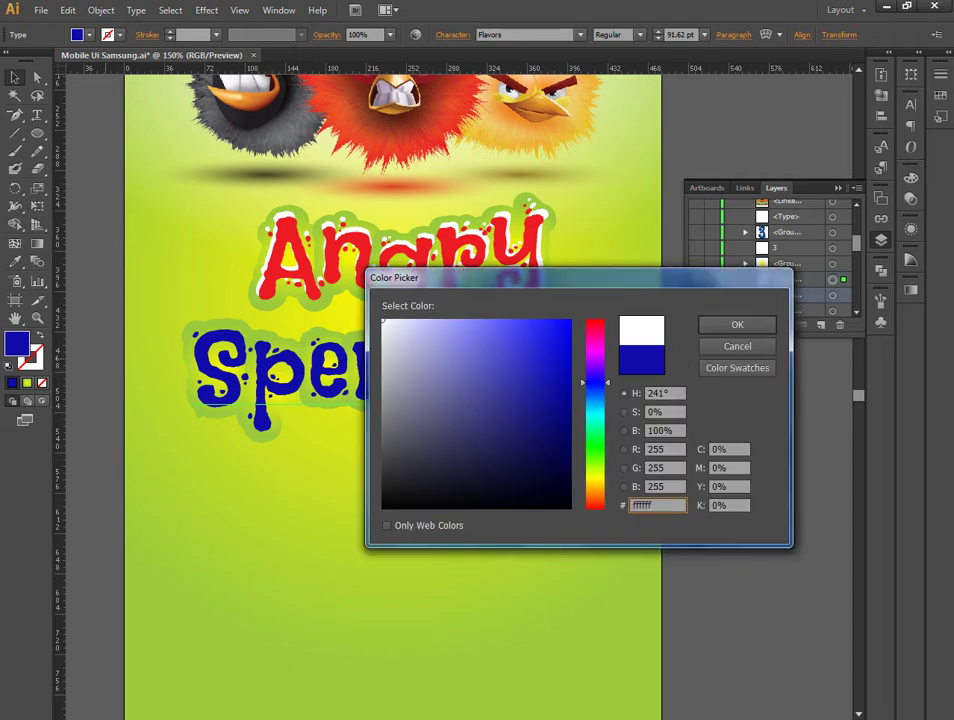
pyautogui.press('Return')
pyautogui.press('Up')
pyautogui.press('Up')
pyautogui.press('Up')
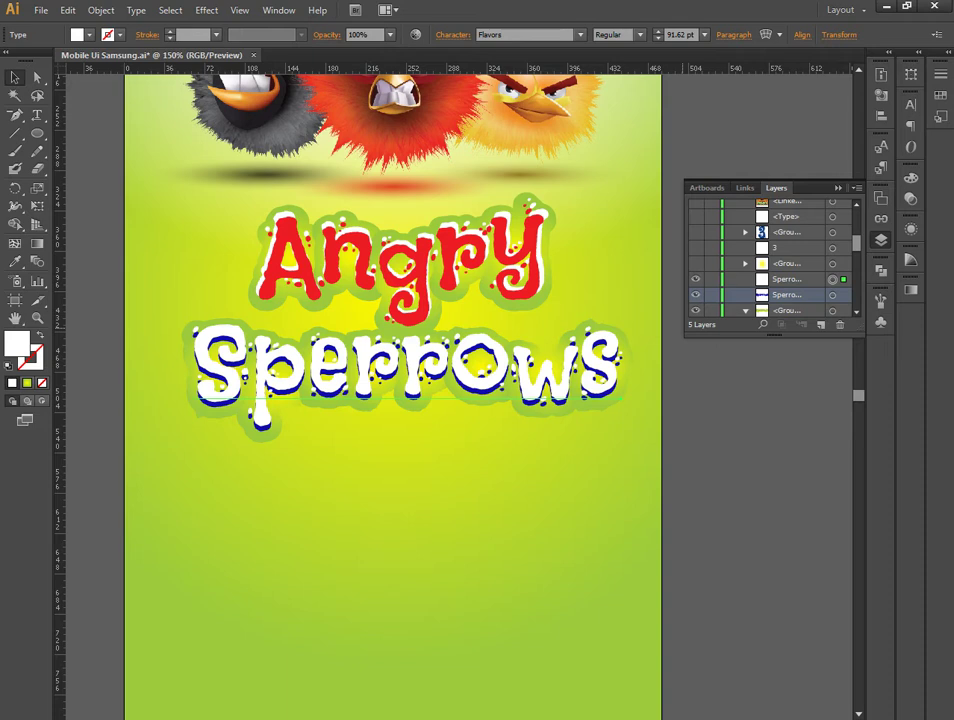
pyautogui.hotkey('ctrl', '[')
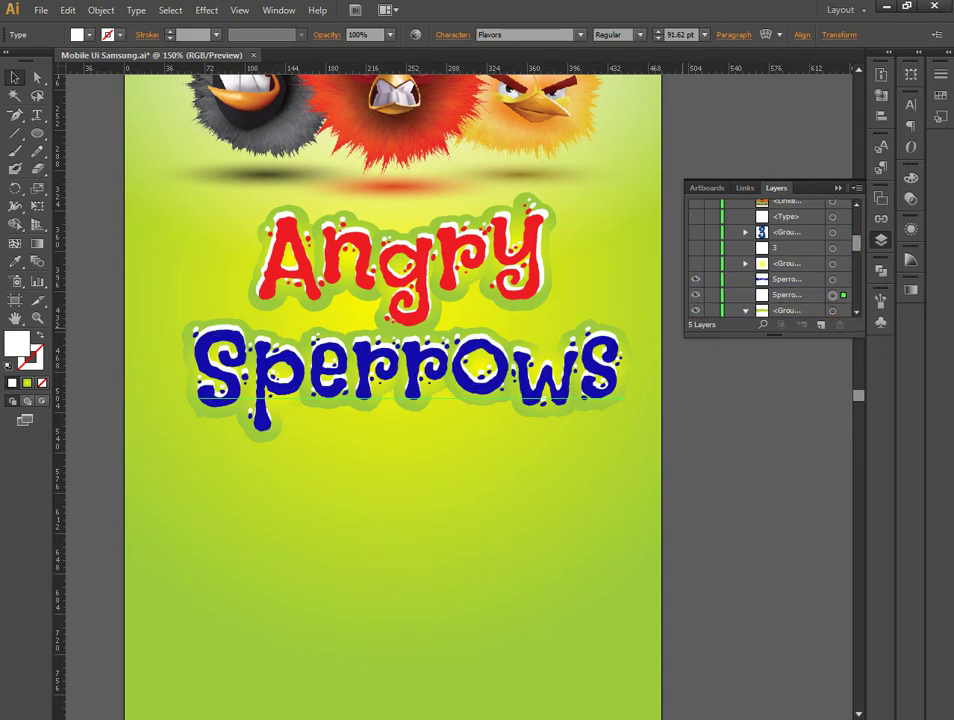
pyautogui.hotkey('ctrl', 'shift', 'a')
# Drag the Play button from the pasteboard onto the artboard below Sperrows
pyautogui.hotkey('ctrl', '-')
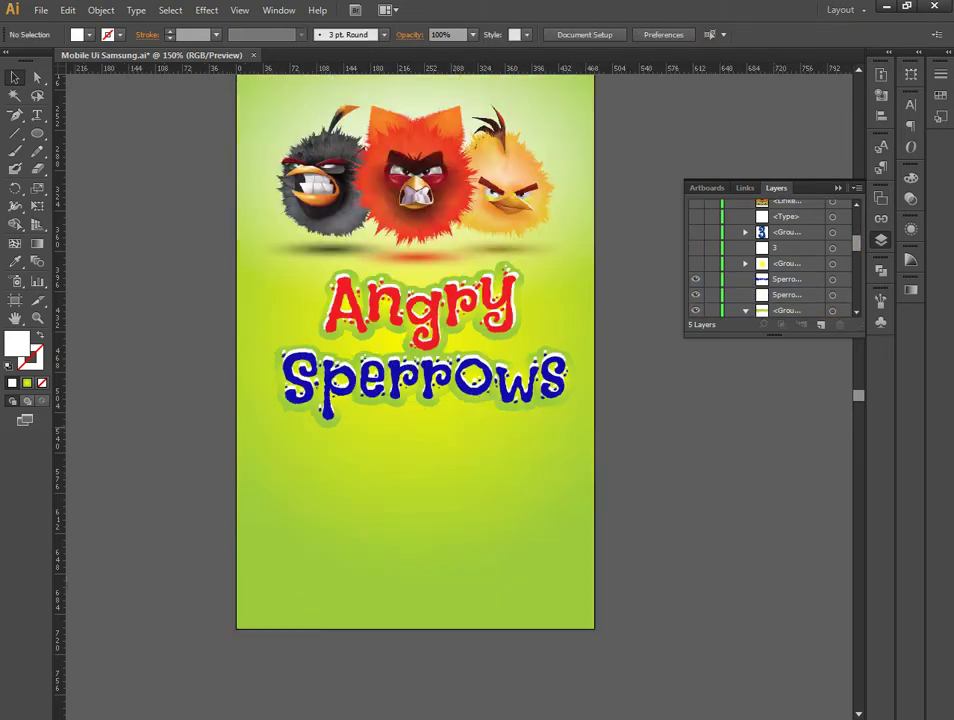
pyautogui.hotkey('ctrl', '-')
pyautogui.hotkey('ctrl', '-')
pyautogui.hotkey('ctrl', '+')
pyautogui.hotkey('ctrl', '+')
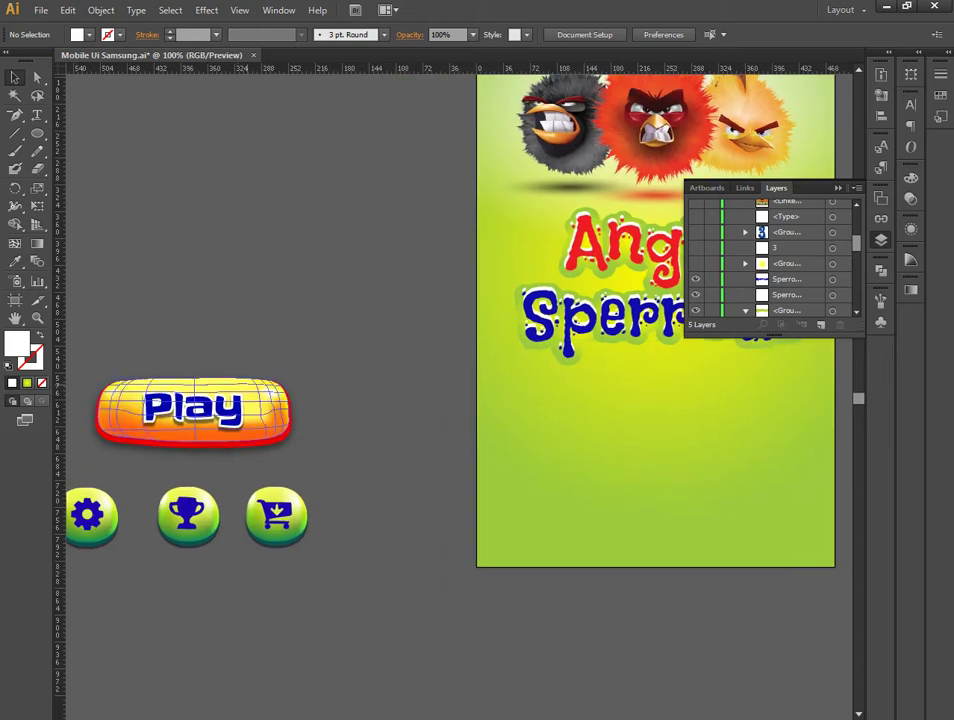
pyautogui.moveTo(240, 410); pyautogui.dragTo(690, 410)
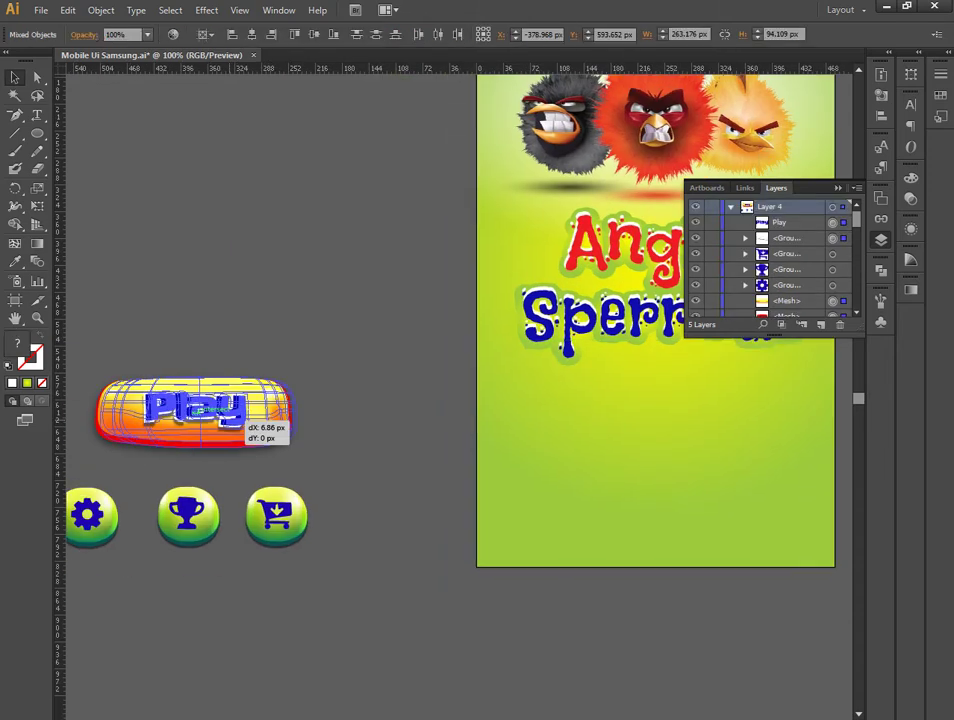
pyautogui.hscroll(5, 600, 450)
pyautogui.moveTo(552, 468); pyautogui.dragTo(560, 478)
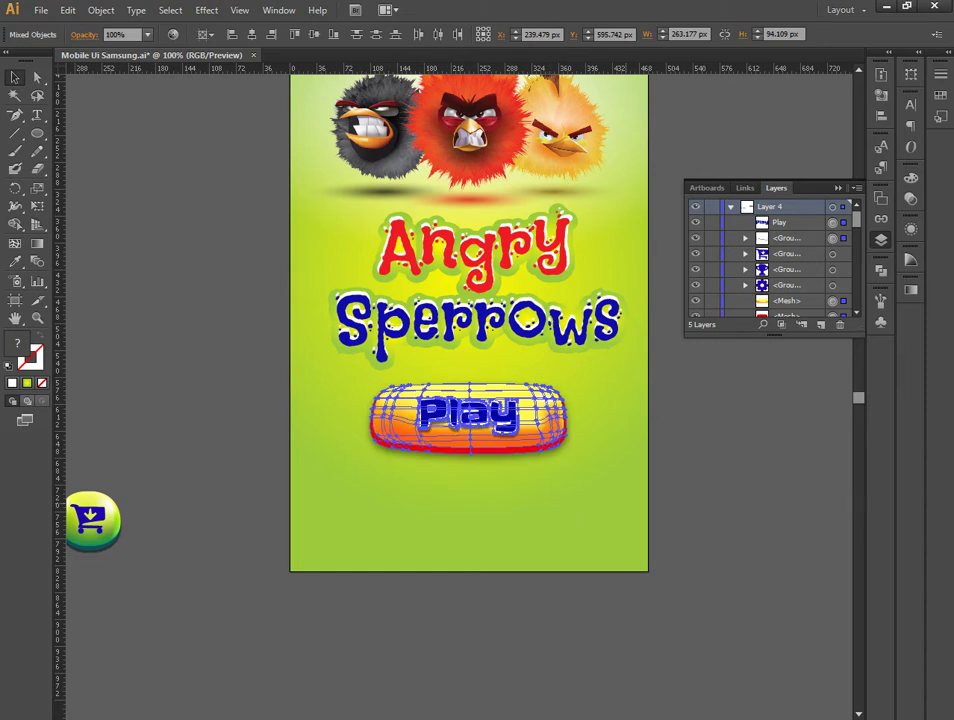
# Nudge the Play button up and 3 px right to centre it
pyautogui.scroll(1, 508, 470)
pyautogui.scroll(2, 508, 470)
pyautogui.scroll(1, 508, 470)
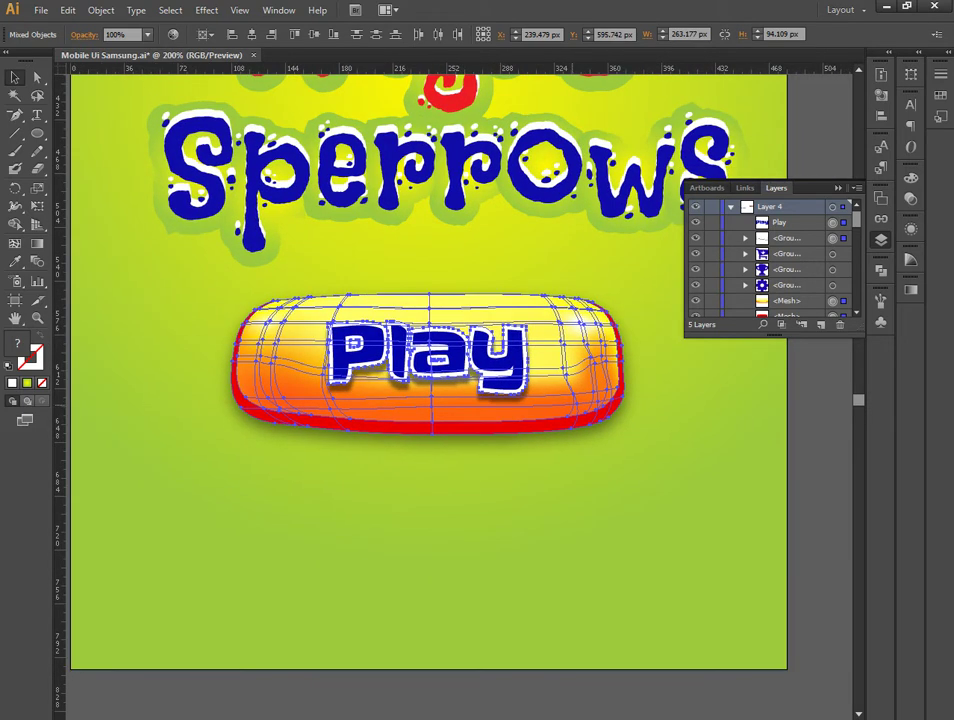
pyautogui.press('Right')
pyautogui.press('Right')
pyautogui.press('Right')
pyautogui.press('Up')
pyautogui.press('Up')
pyautogui.press('Up')
pyautogui.scroll(-1, 430, 380)
pyautogui.scroll(-2, 430, 380)
pyautogui.scroll(-2, 430, 380)
pyautogui.scroll(-1, 443, 380)
pyautogui.scroll(1, 443, 380)
pyautogui.scroll(2, 443, 380)
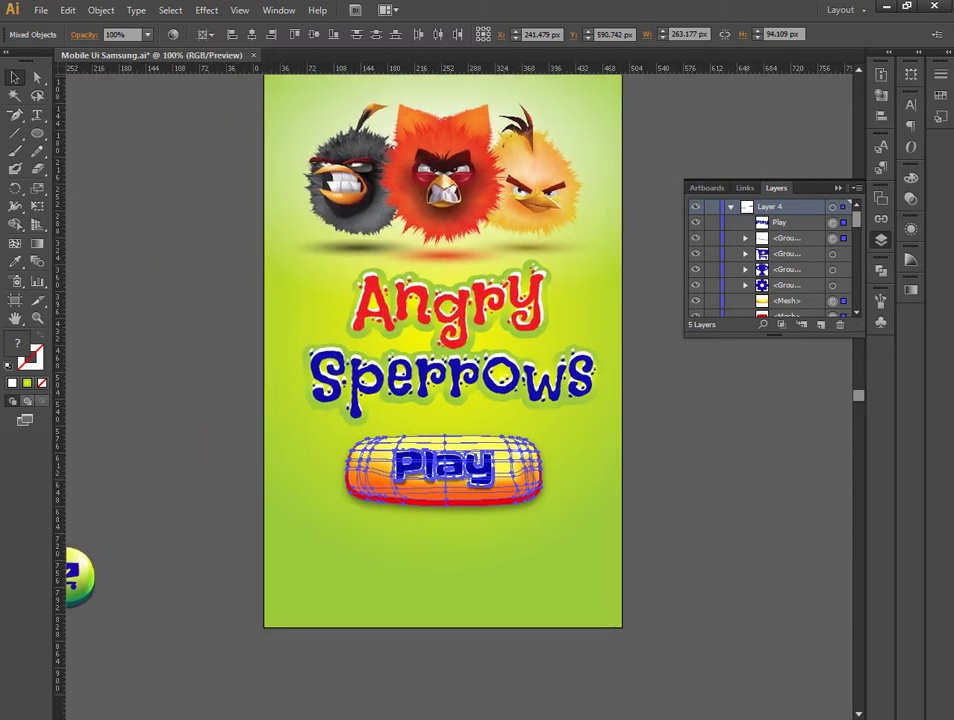
pyautogui.scroll(-1, 436, 350)
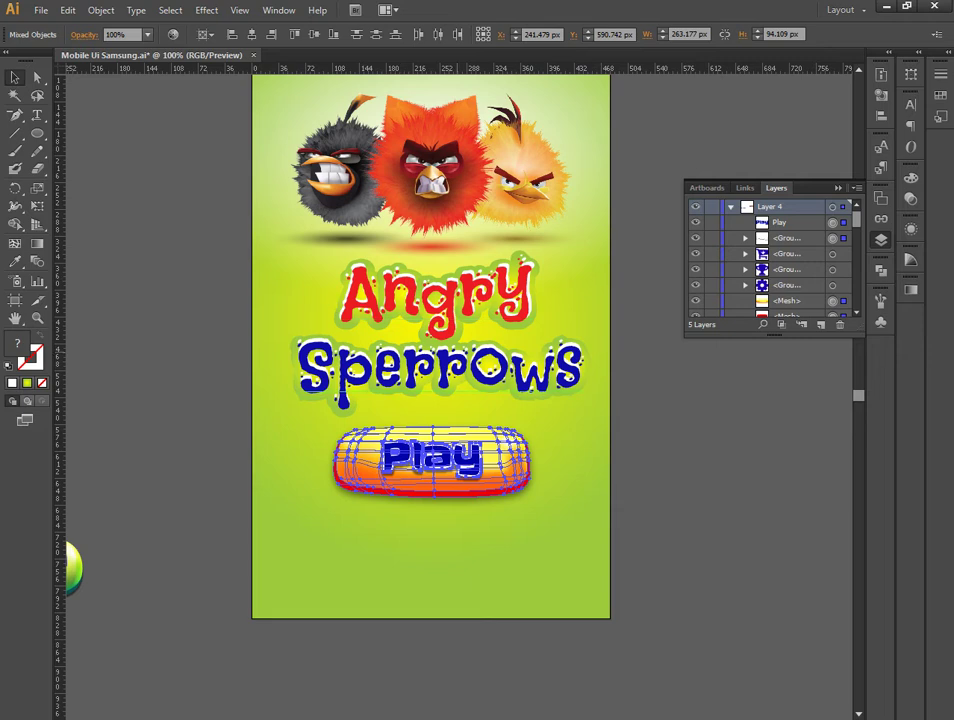
pyautogui.press('Right')
pyautogui.press('Right')
pyautogui.press('Right')
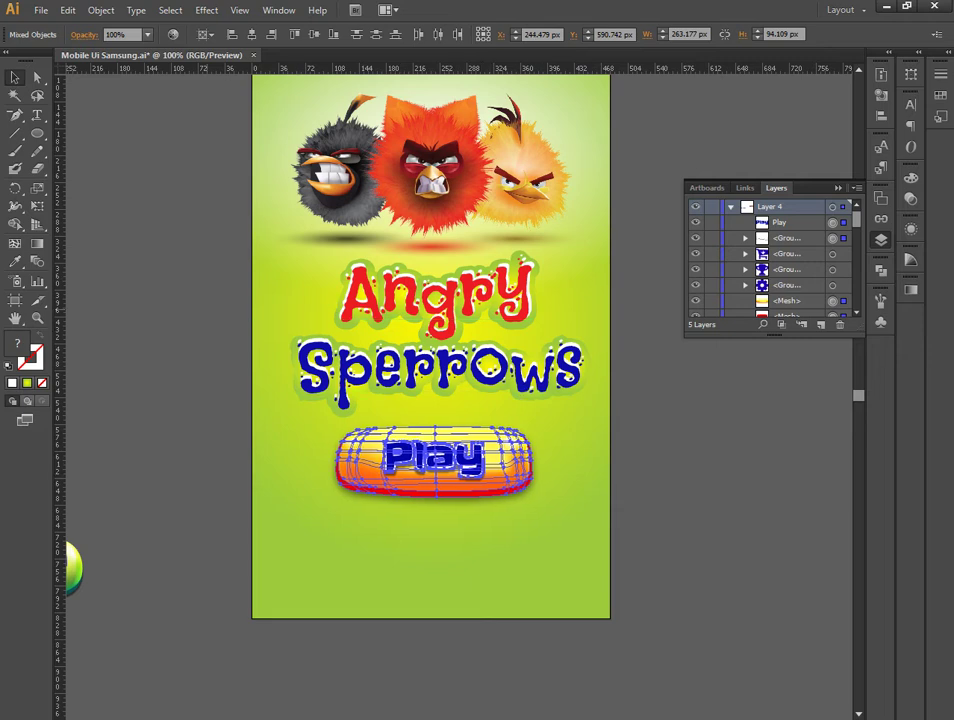
# Shift the Angry Sperrows title about 5 px left
pyautogui.moveTo(155, 240); pyautogui.dragTo(580, 395)
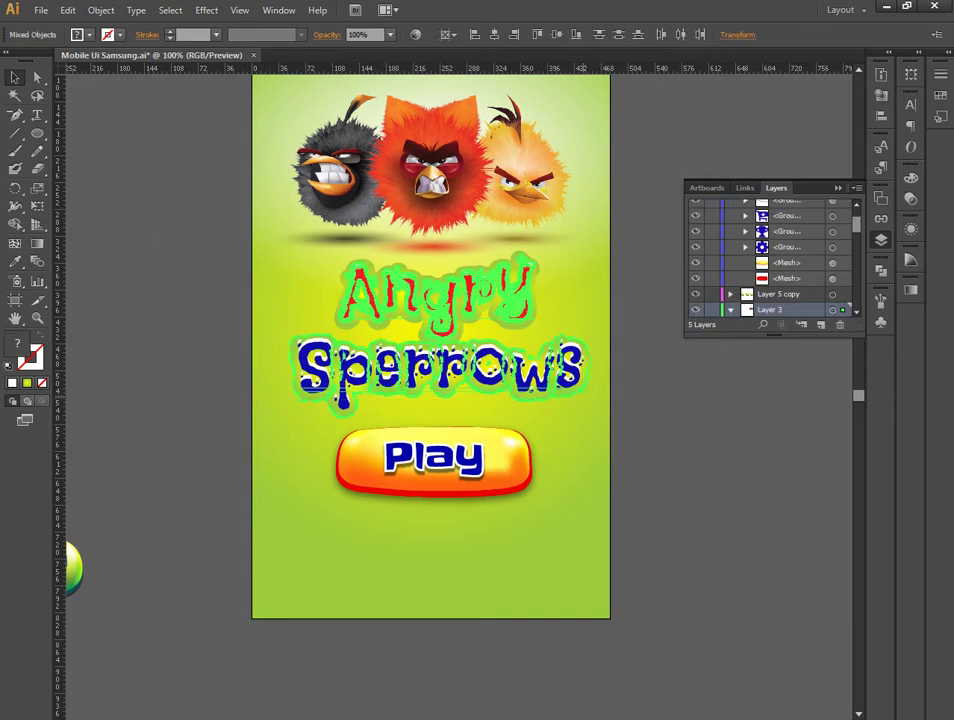
pyautogui.press('Left')
pyautogui.press('Left')
pyautogui.press('Left')
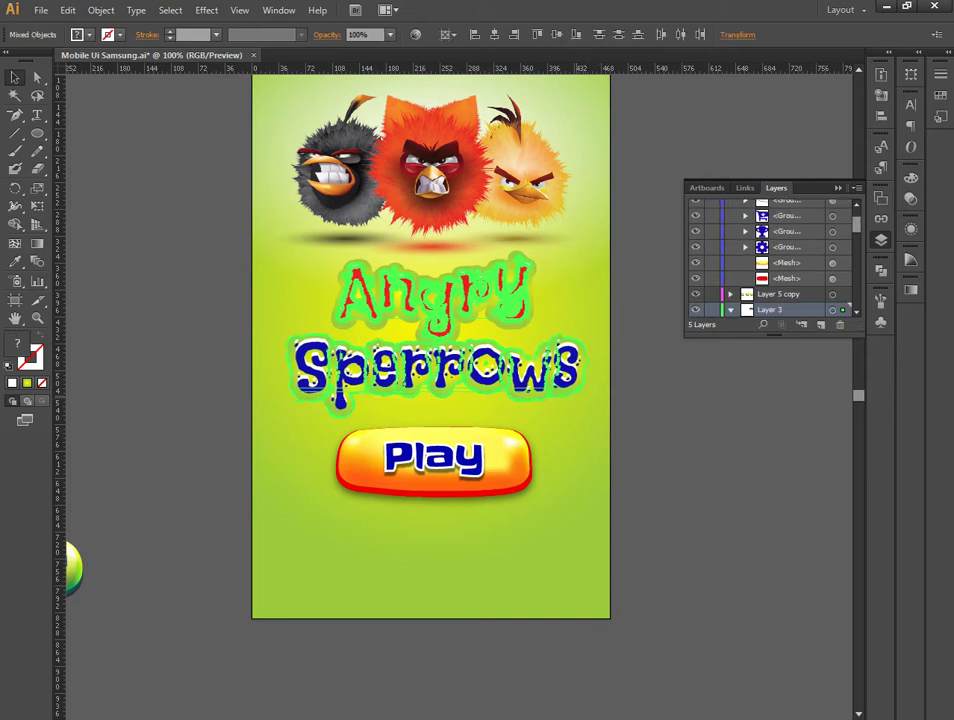
pyautogui.moveTo(219, 245); pyautogui.dragTo(532, 298)
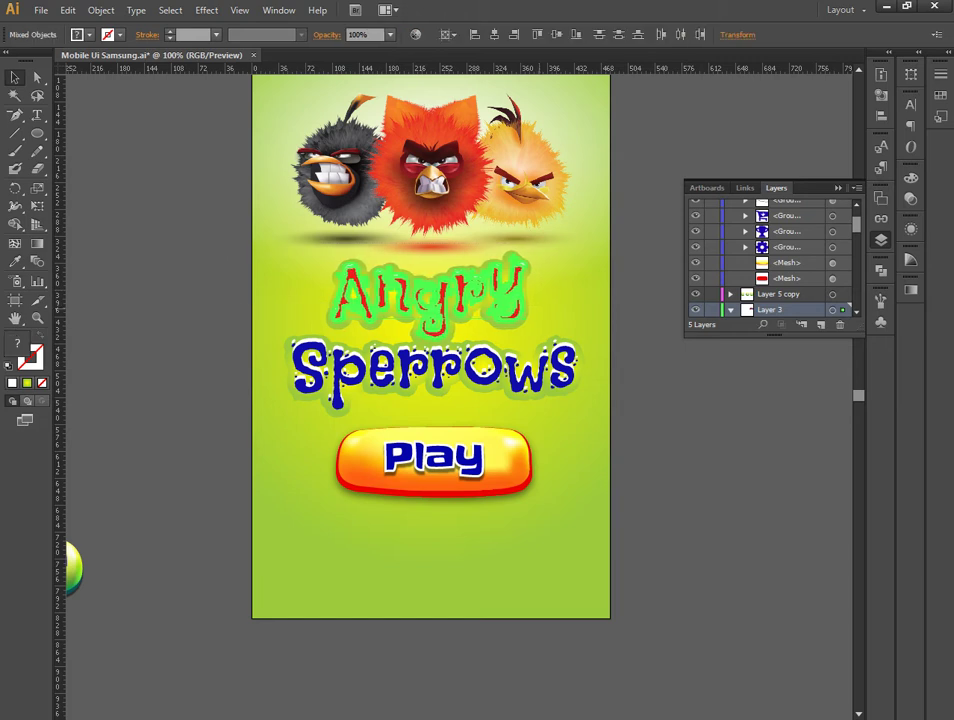
# Marquee-select the three round icon buttons lying off the artboard
pyautogui.click(665, 553)
pyautogui.moveTo(665, 553)
pyautogui.mouseDown()
pyautogui.moveTo(324, 429)
pyautogui.moveTo(257, 416)
pyautogui.mouseUp()
pyautogui.moveTo(530, 503); pyautogui.dragTo(178, 447)
pyautogui.moveTo(300, 450); pyautogui.dragTo(540, 285)
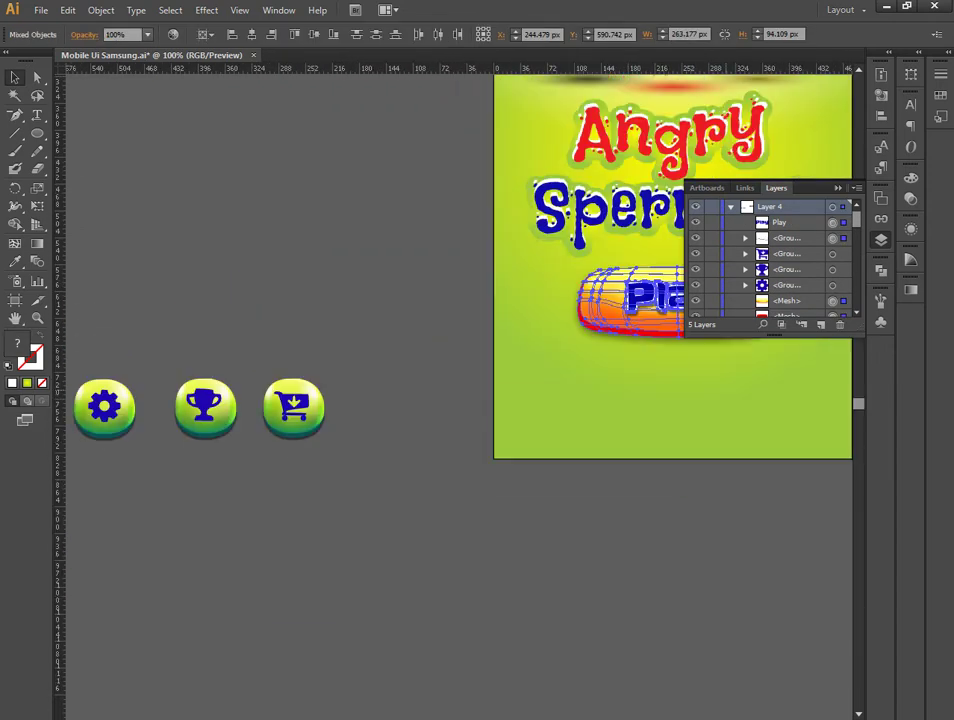
pyautogui.moveTo(395, 470); pyautogui.dragTo(70, 378)
pyautogui.moveTo(600, 300); pyautogui.dragTo(297, 300)
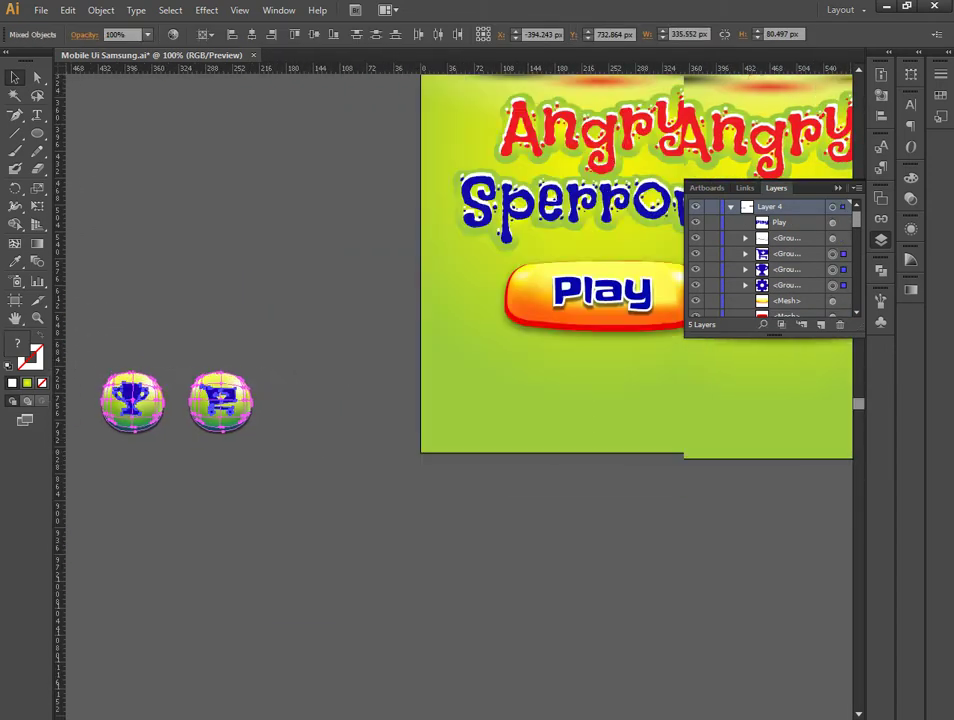
# Move the gear, trophy and cart buttons under Play, nudge them up and right, then deselect
pyautogui.moveTo(144, 392); pyautogui.dragTo(620, 398)
pyautogui.hotkey('shift', 'Up')
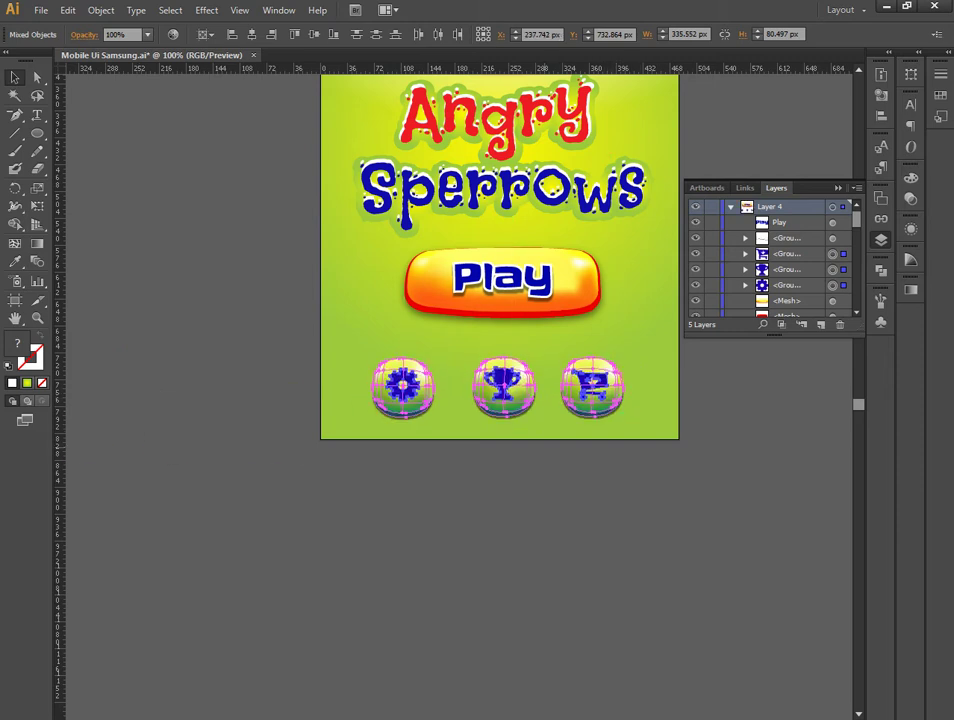
pyautogui.press('Right')
pyautogui.press('Right')
pyautogui.press('Right')
pyautogui.press('Right')
pyautogui.press('Right')
pyautogui.press('Right')
pyautogui.press('Right')
pyautogui.press('Right')
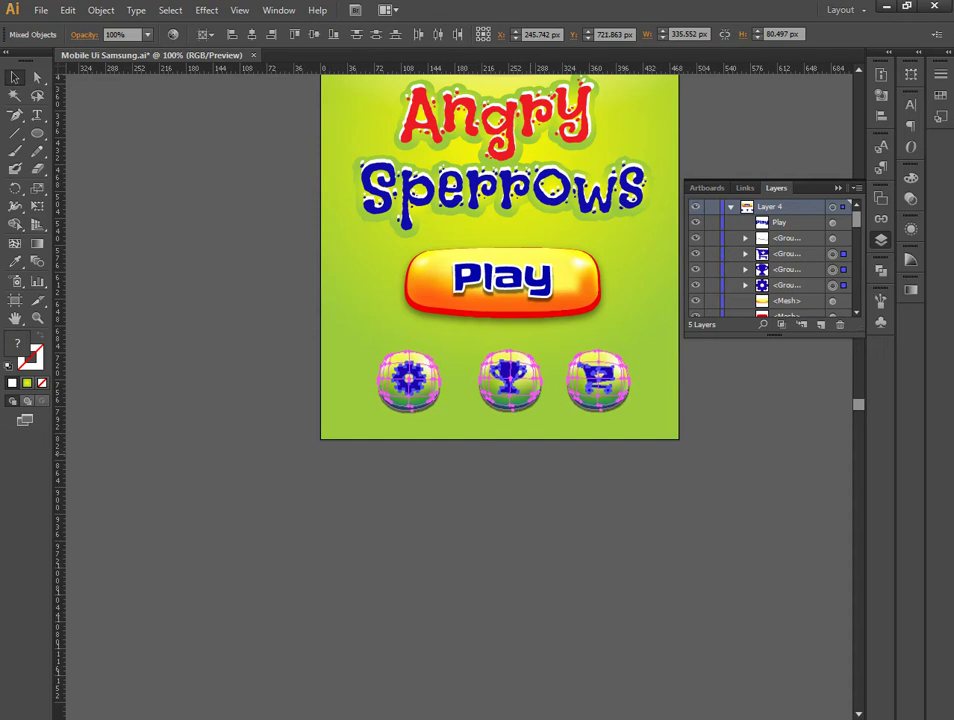
pyautogui.hotkey('ctrl', 'shift', 'a')
pyautogui.scroll(-1, 500, 300)
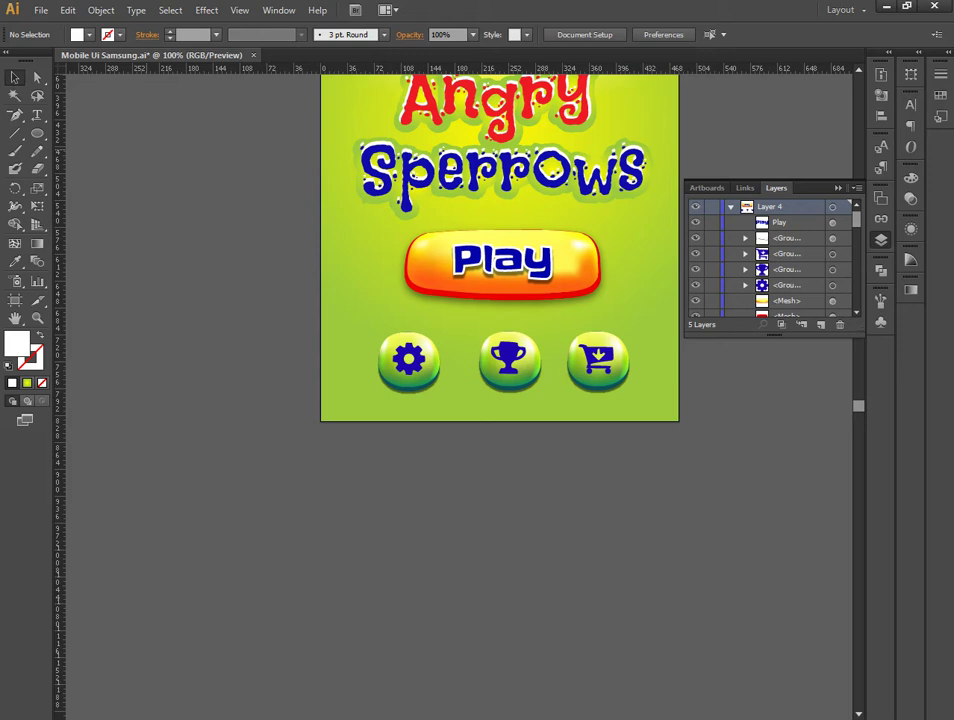
pyautogui.scroll(-3, 770, 260)
pyautogui.scroll(-2, 770, 260)
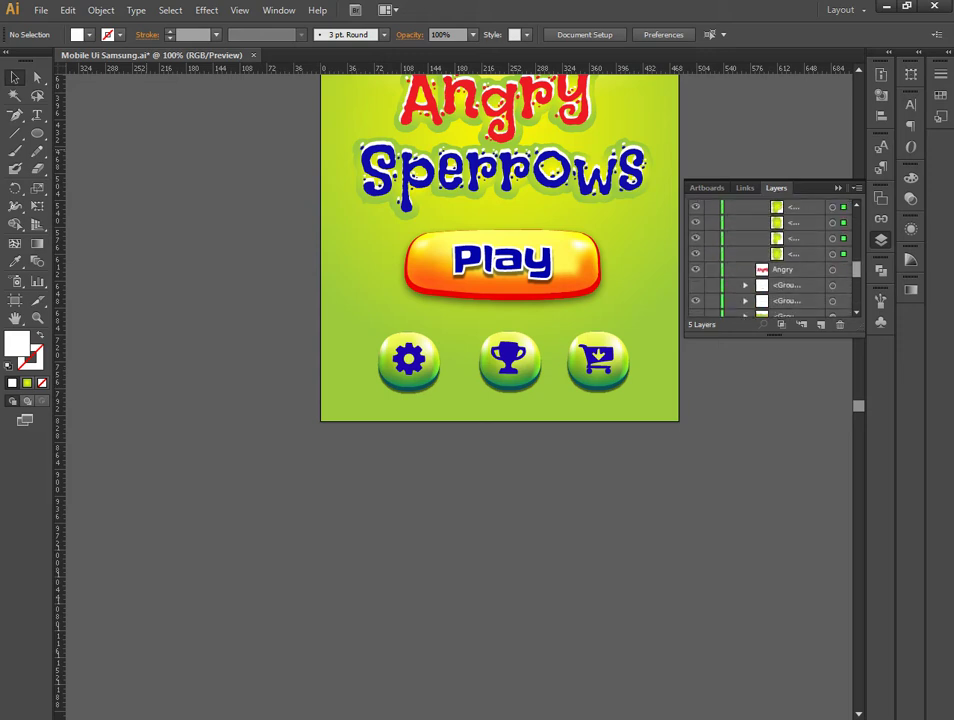
pyautogui.scroll(5, 770, 255)
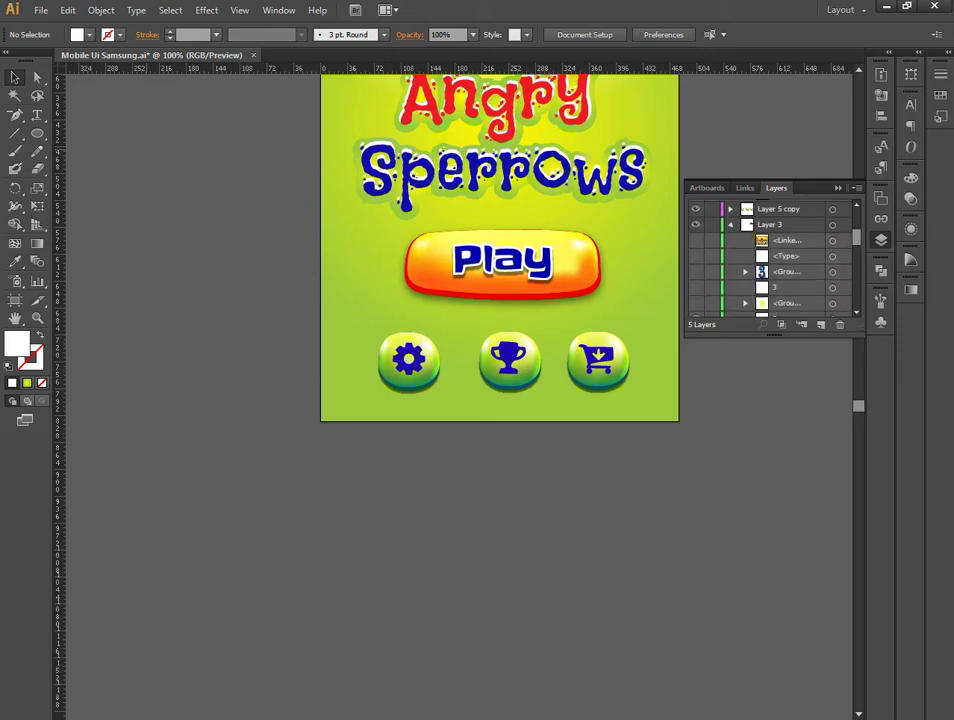
# Expand Layer 2 in the Layers panel and bring the three birds into view
pyautogui.click(730, 224)
pyautogui.click(730, 240)
pyautogui.moveTo(440, 300); pyautogui.dragTo(334, 540)
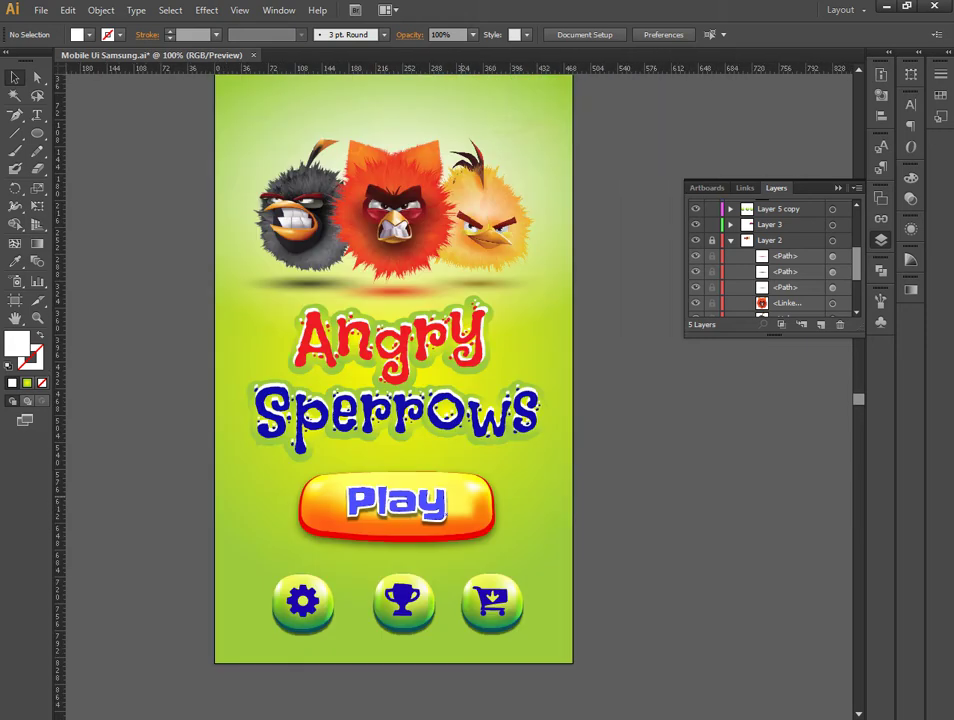
pyautogui.moveTo(400, 400); pyautogui.dragTo(427, 407)
pyautogui.scroll(3, 420, 400)
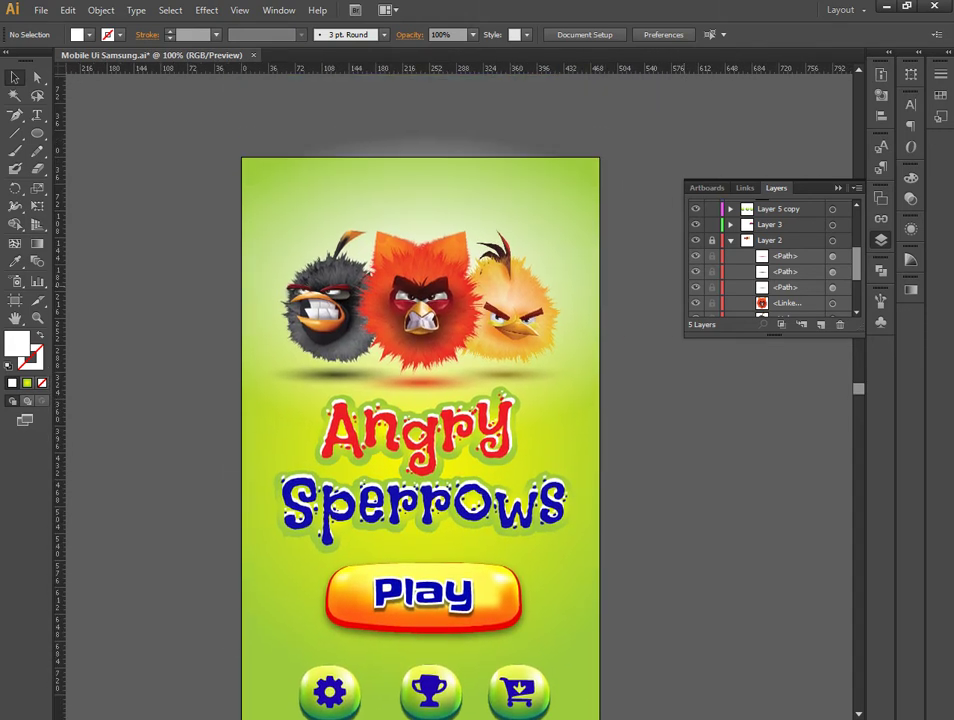
pyautogui.scroll(-5, 770, 255)
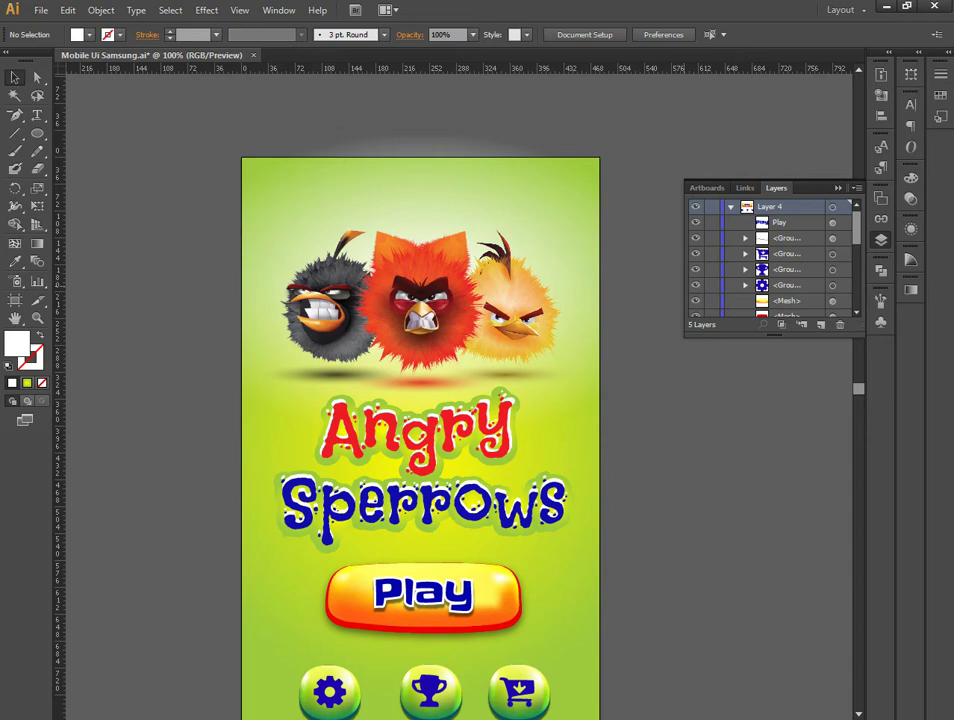
pyautogui.scroll(-5, 770, 255)
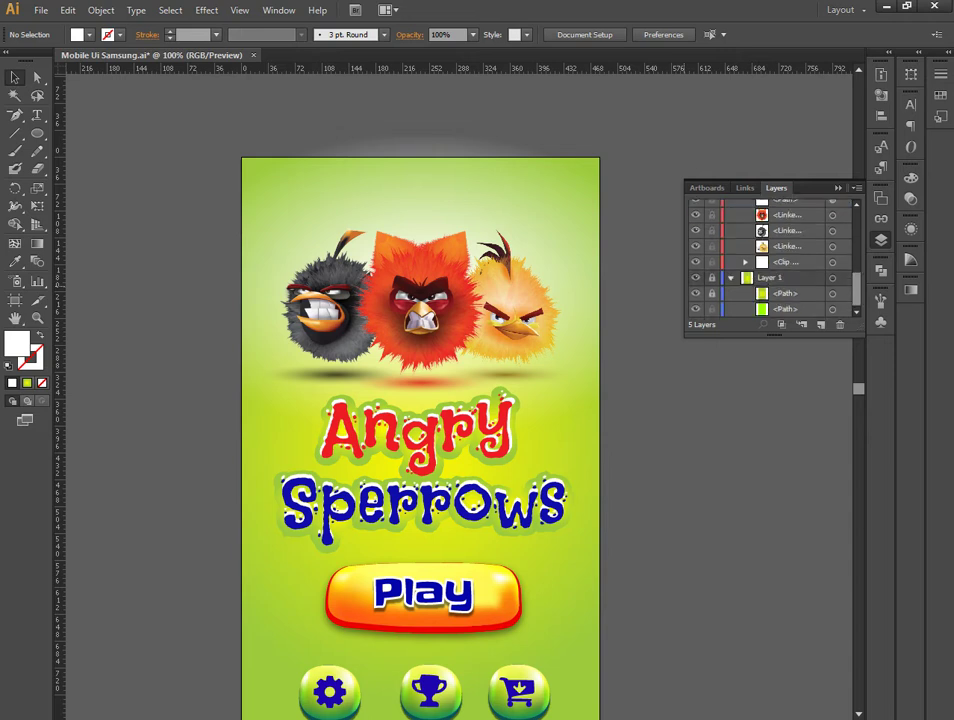
pyautogui.scroll(5, 712, 300)
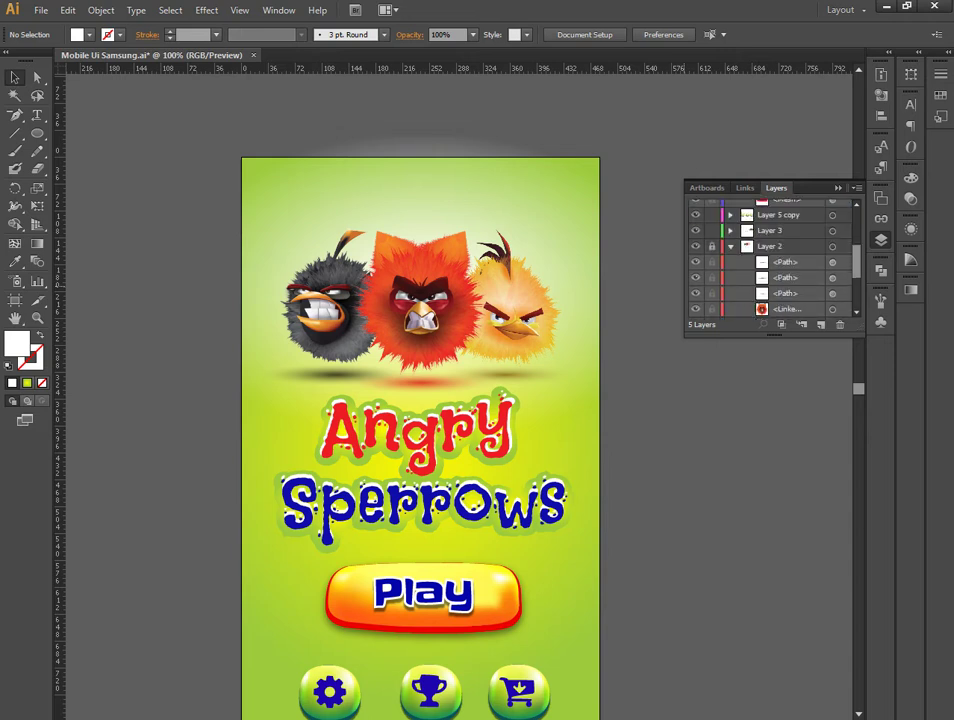
# Select the red bird alone and raise it about 29 px
pyautogui.click(510, 300)
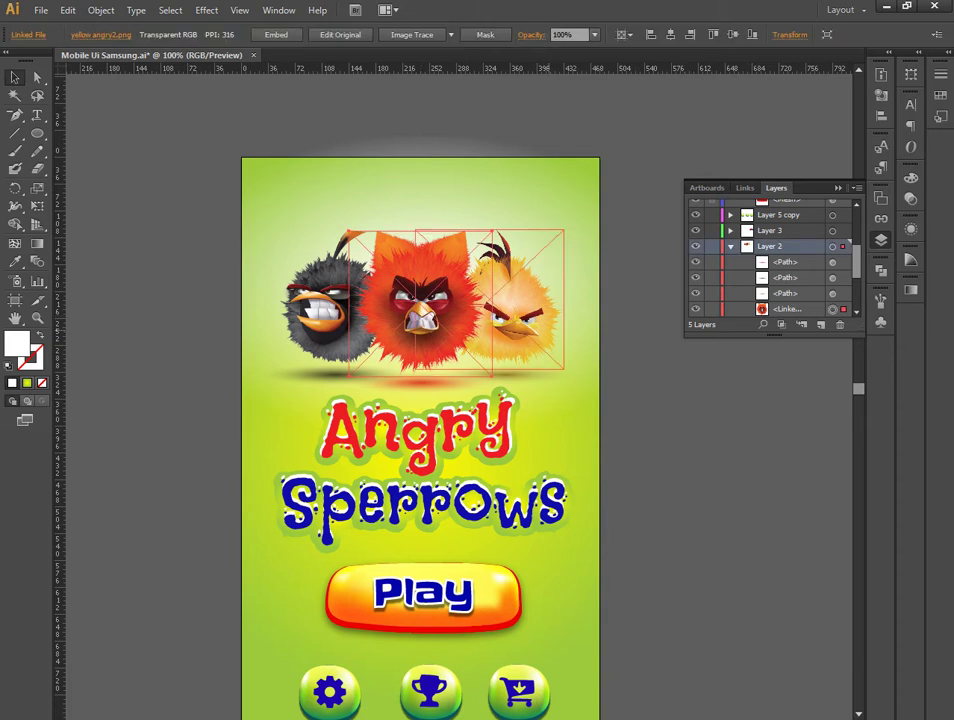
pyautogui.click(420, 300)
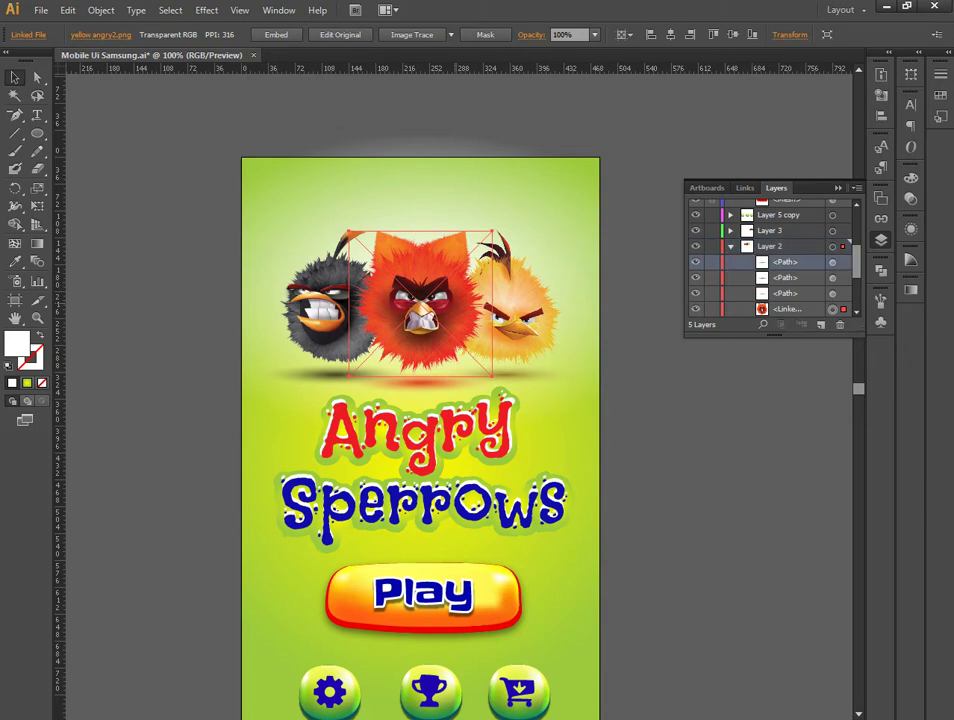
pyautogui.moveTo(420, 310); pyautogui.dragTo(420, 281)
pyautogui.keyDown('shift'); pyautogui.click(520, 310); pyautogui.keyUp('shift')
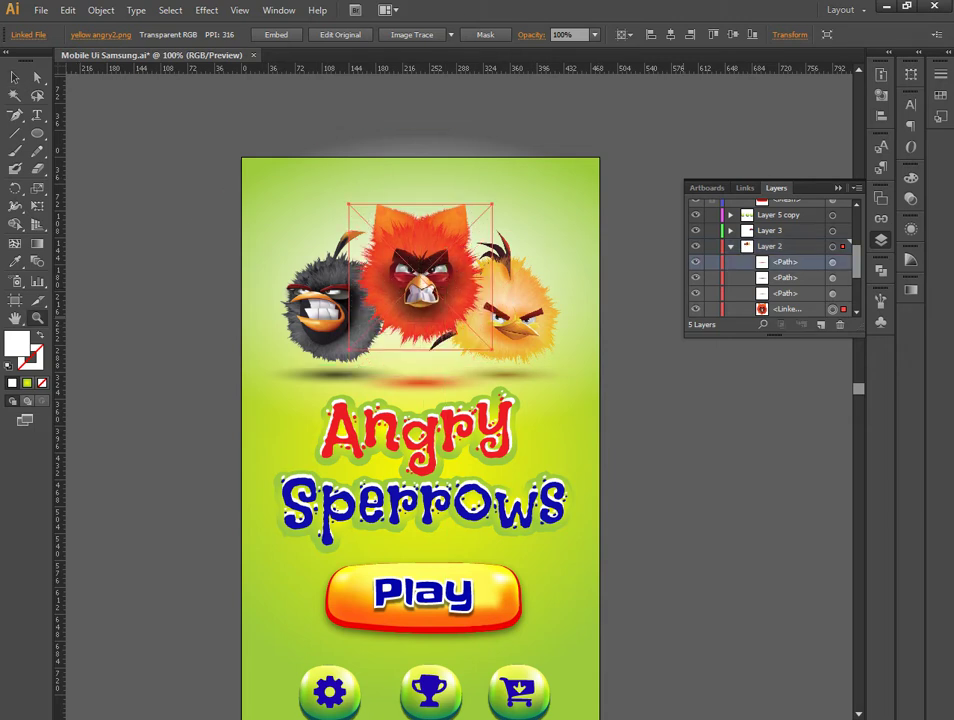
# Add the red shadow ellipse to the selection and zoom in on the red bird's beak, then back to 200%
pyautogui.keyDown('shift'); pyautogui.click(420, 383); pyautogui.keyUp('shift')
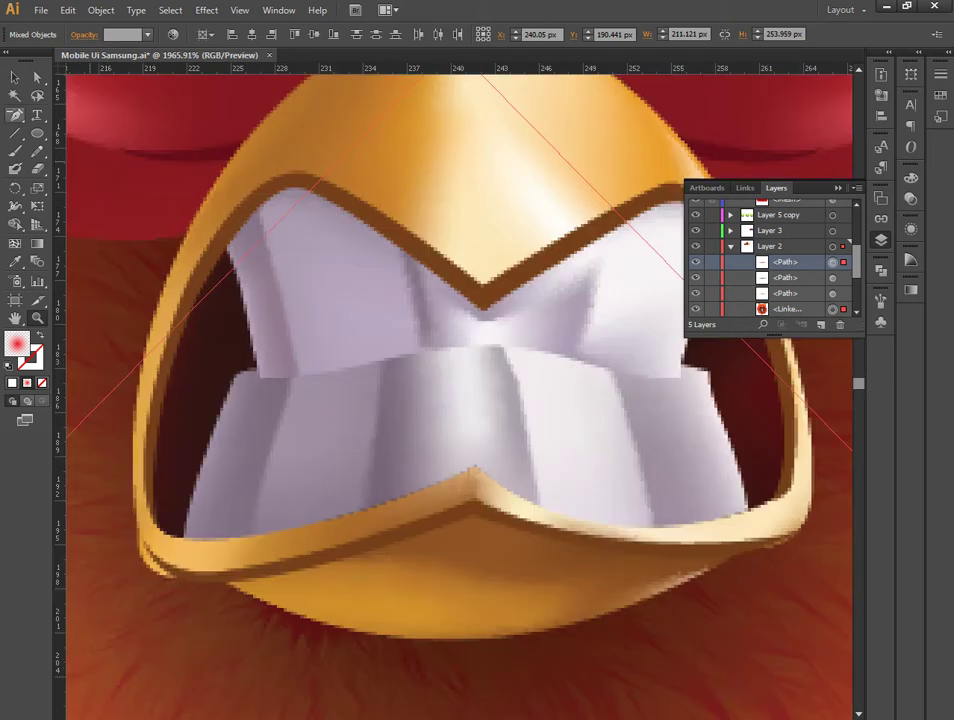
pyautogui.moveTo(400, 272); pyautogui.dragTo(446, 305)
pyautogui.hotkey('ctrl', '+')
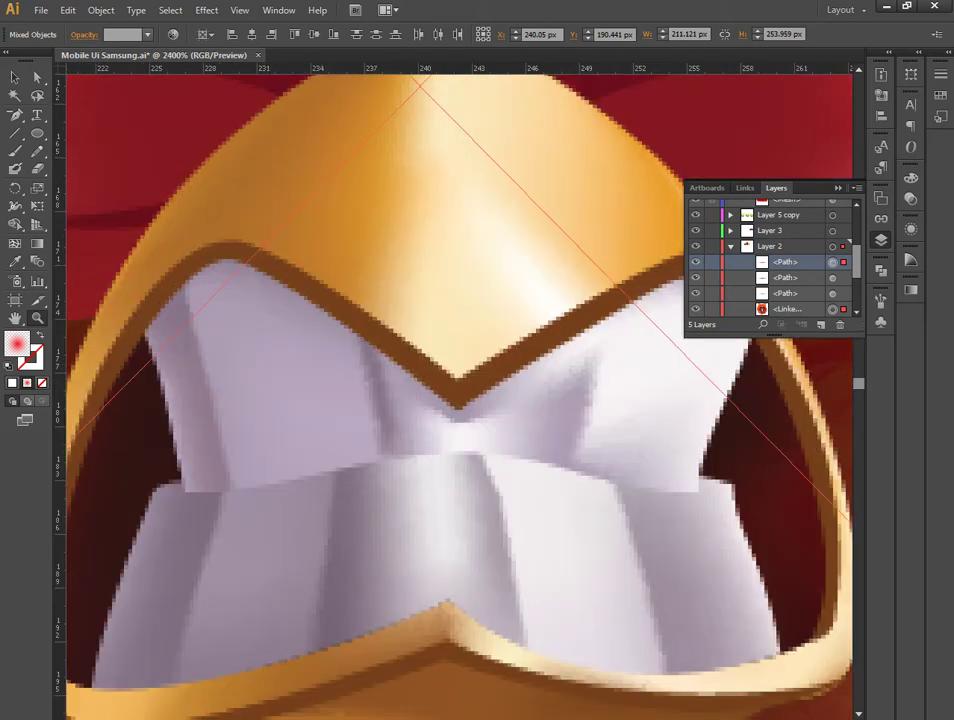
pyautogui.hotkey('ctrl', '+')
pyautogui.rightClick(483, 298)
pyautogui.press('Escape')
pyautogui.hotkey('ctrl', '-')
pyautogui.hotkey('ctrl', '-')
pyautogui.hotkey('ctrl', '-')
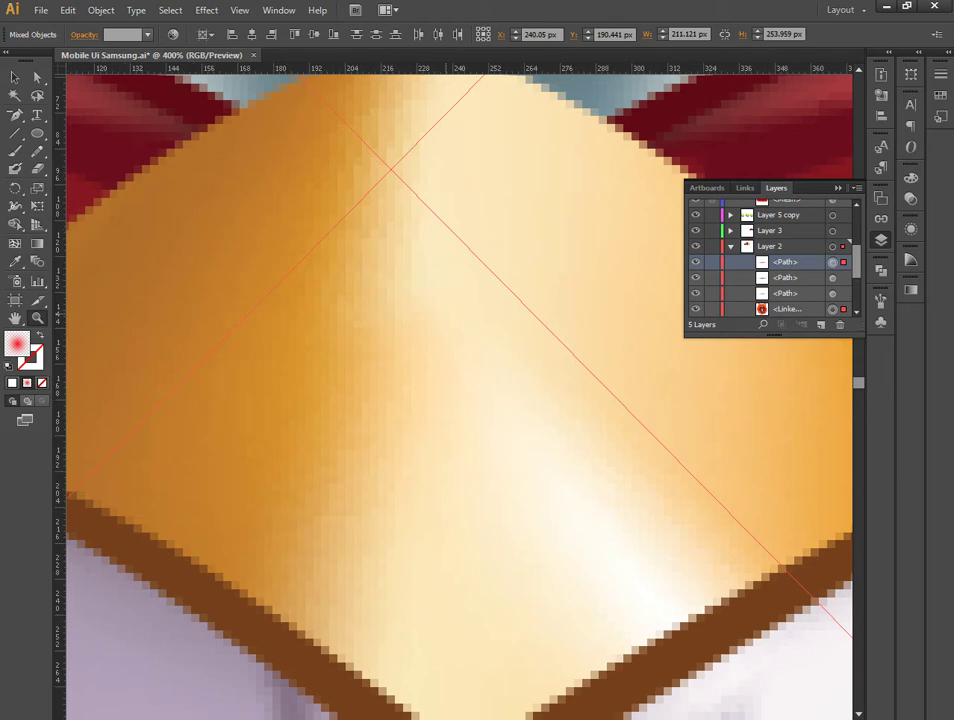
pyautogui.hotkey('ctrl', '-')
pyautogui.hotkey('ctrl', '-')
pyautogui.hotkey('ctrl', '-')
pyautogui.hotkey('ctrl', '-')
pyautogui.hotkey('ctrl', '-')
pyautogui.hotkey('ctrl', '-')
pyautogui.hotkey('ctrl', '+')
pyautogui.hotkey('ctrl', '+')
pyautogui.scroll(-2, 477, 400)
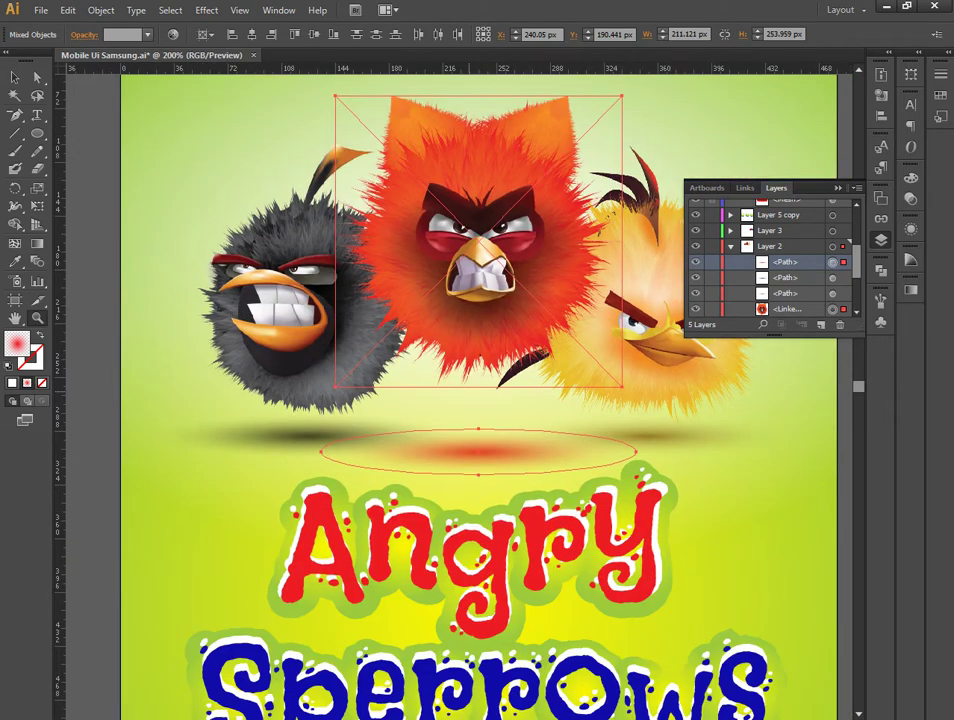
# Move the red bird down about 14 px, undoing trial moves of the shadow and the bird-shadow pair
pyautogui.click(15, 77)
pyautogui.click(480, 415)
pyautogui.moveTo(480, 448); pyautogui.dragTo(480, 437)
pyautogui.hotkey('ctrl', 'z')
pyautogui.hotkey('ctrl', 'z')
pyautogui.moveTo(490, 201); pyautogui.dragTo(490, 215)
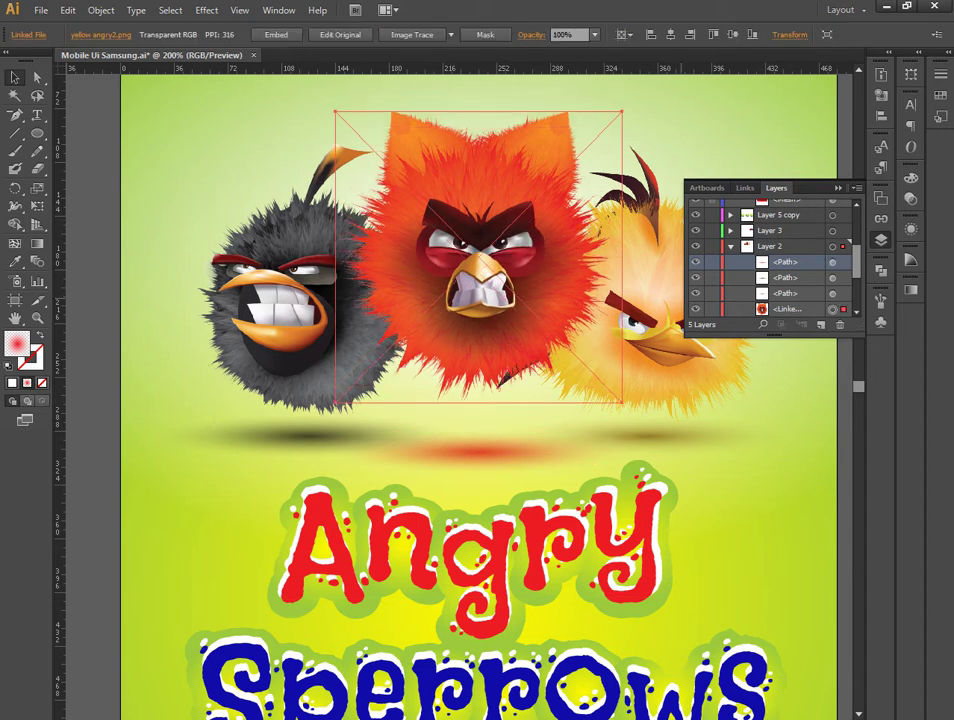
pyautogui.keyDown('shift'); pyautogui.click(480, 450); pyautogui.keyUp('shift')
pyautogui.moveTo(495, 365); pyautogui.dragTo(505, 325)
pyautogui.hotkey('ctrl', 'z')
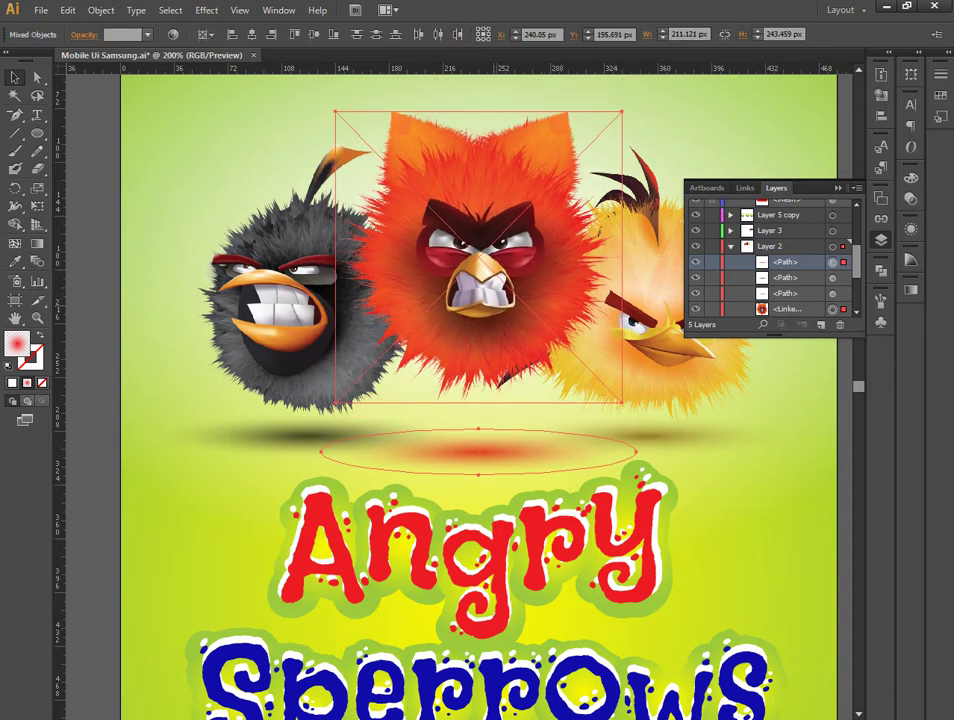
pyautogui.hotkey('ctrl', '-')
pyautogui.hotkey('ctrl', '-')
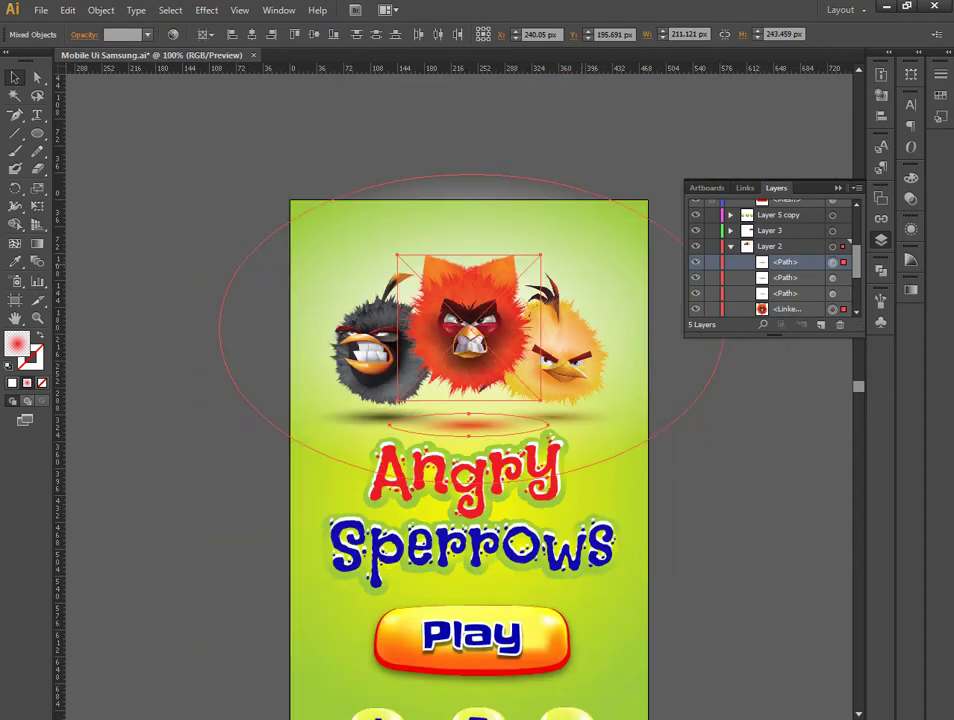
# Enlarge the red bird with free transform, nudge it slightly, then deselect it
pyautogui.press('e')
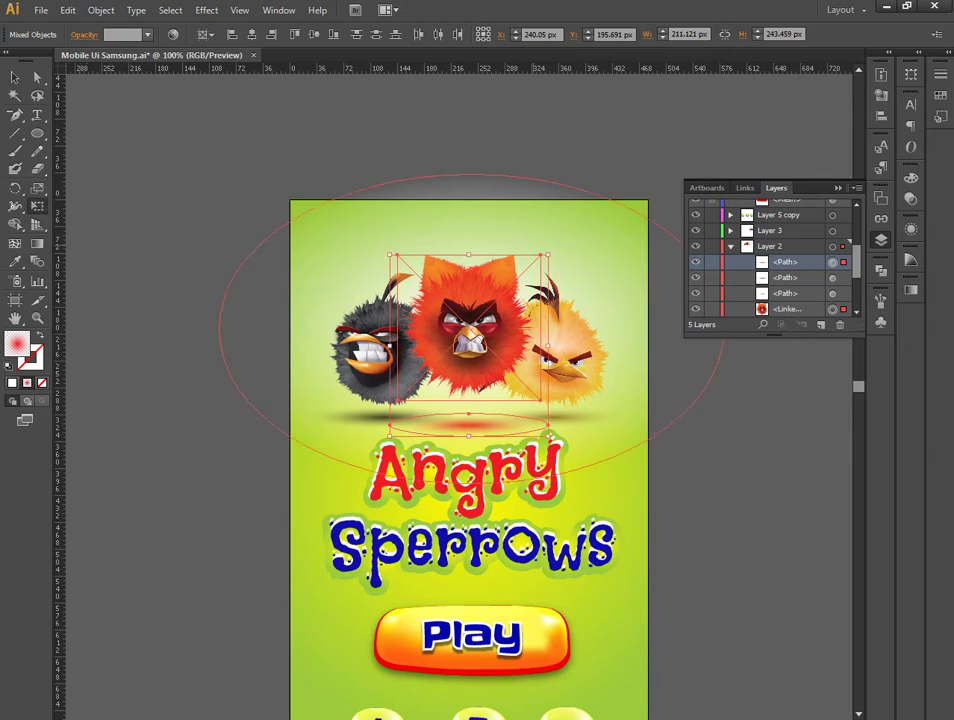
pyautogui.moveTo(545, 256); pyautogui.dragTo(568, 221)
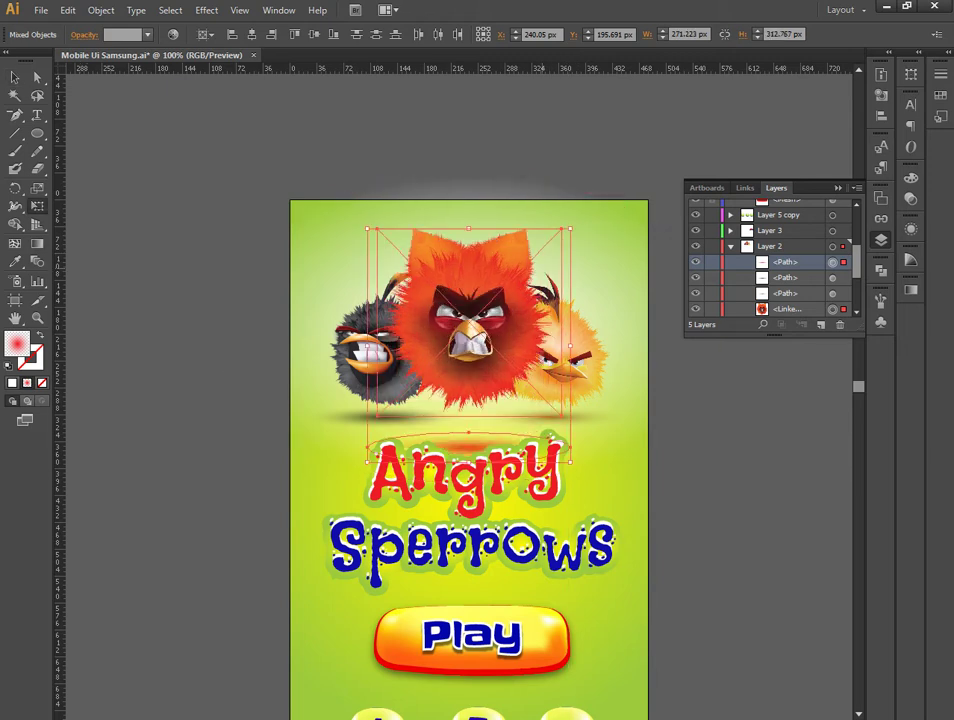
pyautogui.moveTo(482, 310); pyautogui.dragTo(480, 318)
pyautogui.click(15, 77)
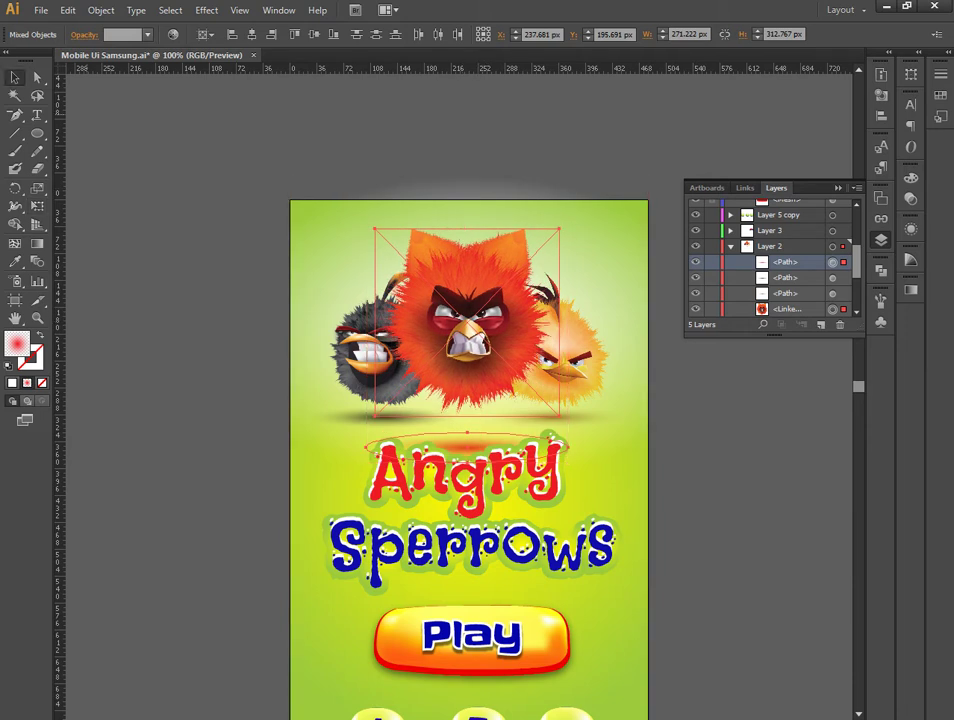
pyautogui.click(240, 150)
# Raise the red shadow ellipse, then centre the red bird over it using Align To Key Object
pyautogui.click(832, 230)
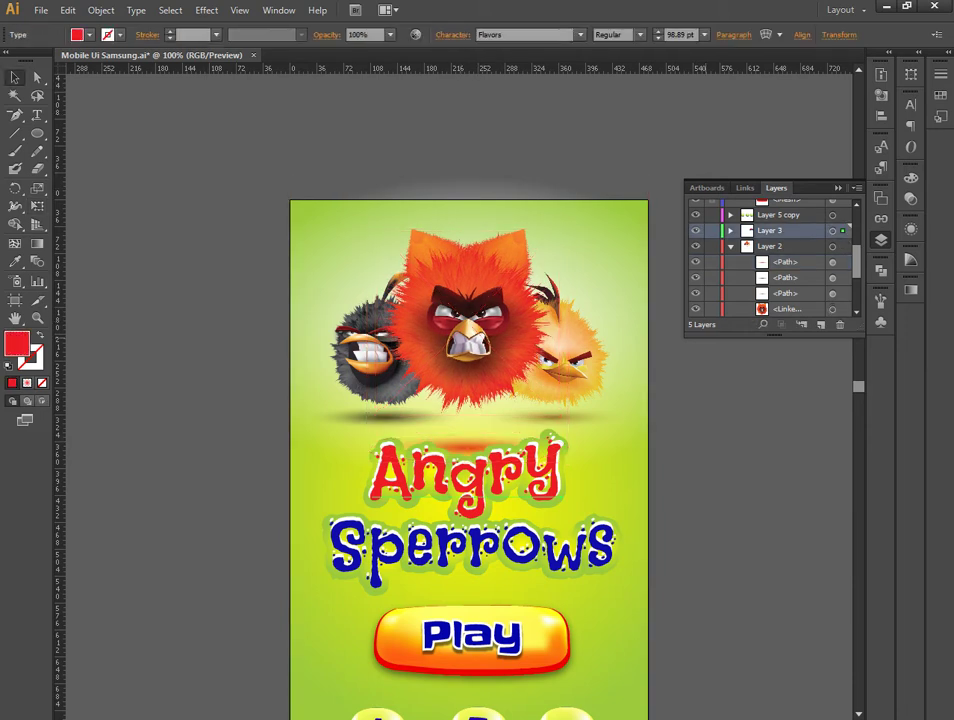
pyautogui.click(832, 262)
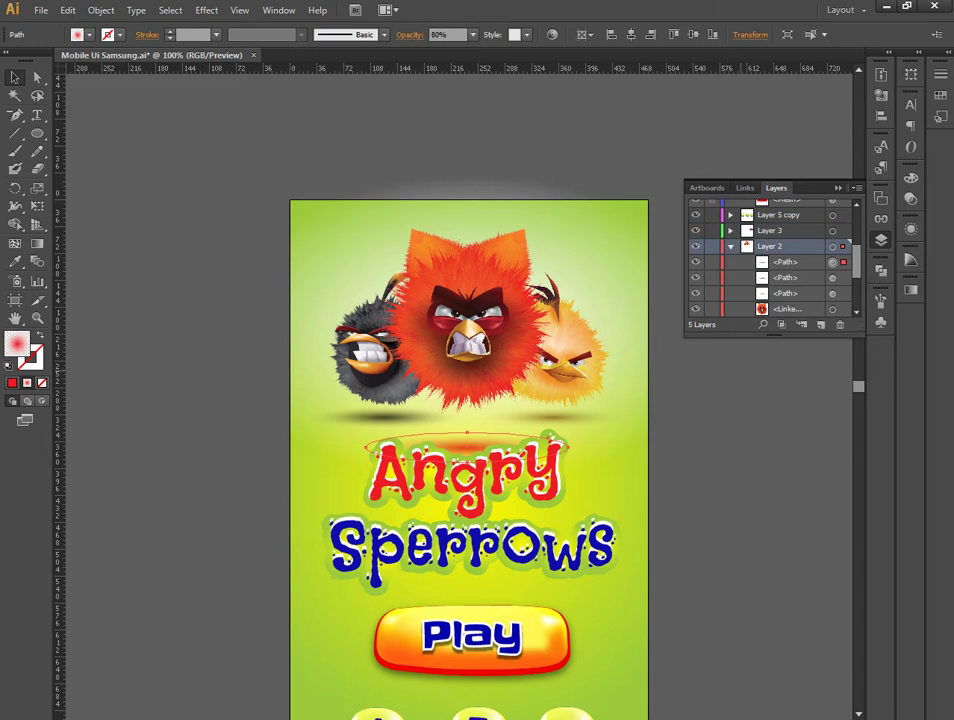
pyautogui.hotkey('shift', 'Up')
pyautogui.hotkey('shift', 'Up')
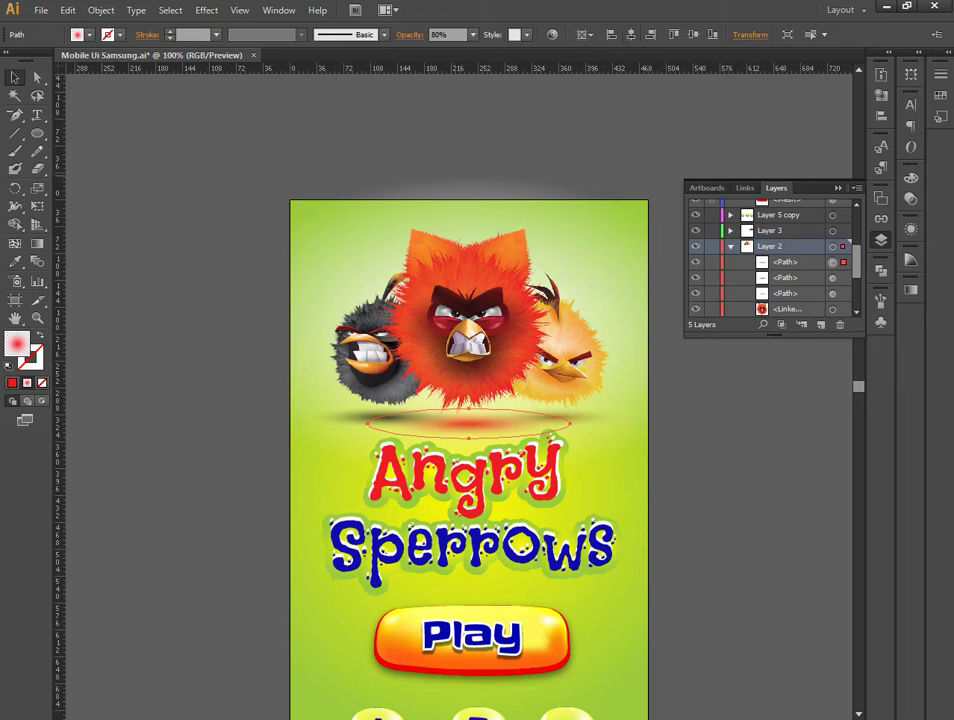
pyautogui.keyDown('shift'); pyautogui.click(832, 309); pyautogui.keyUp('shift')
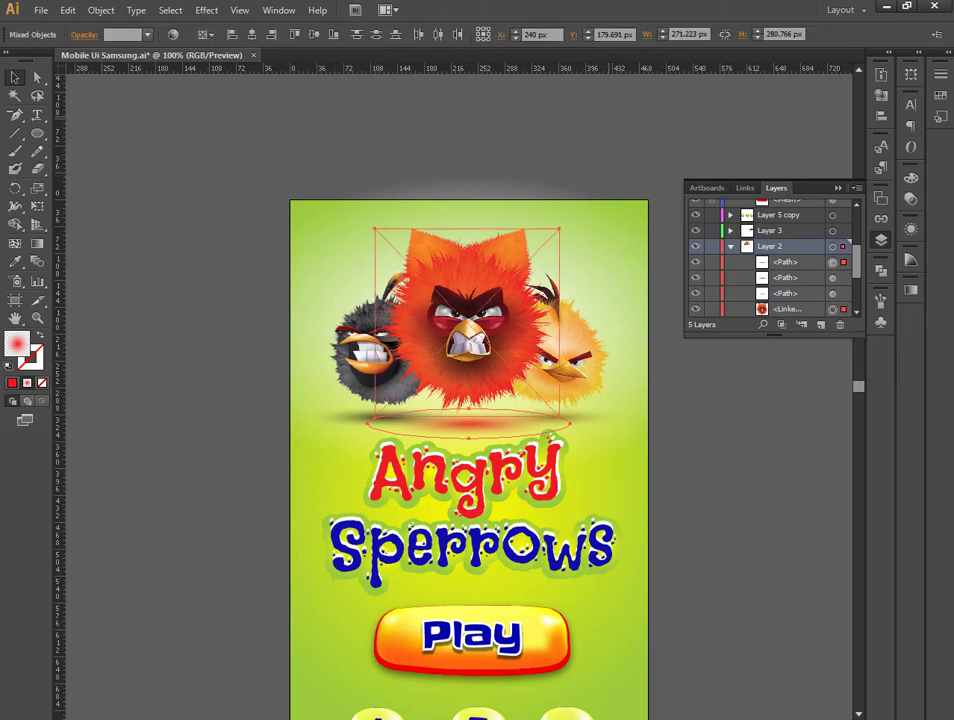
pyautogui.click(295, 34)
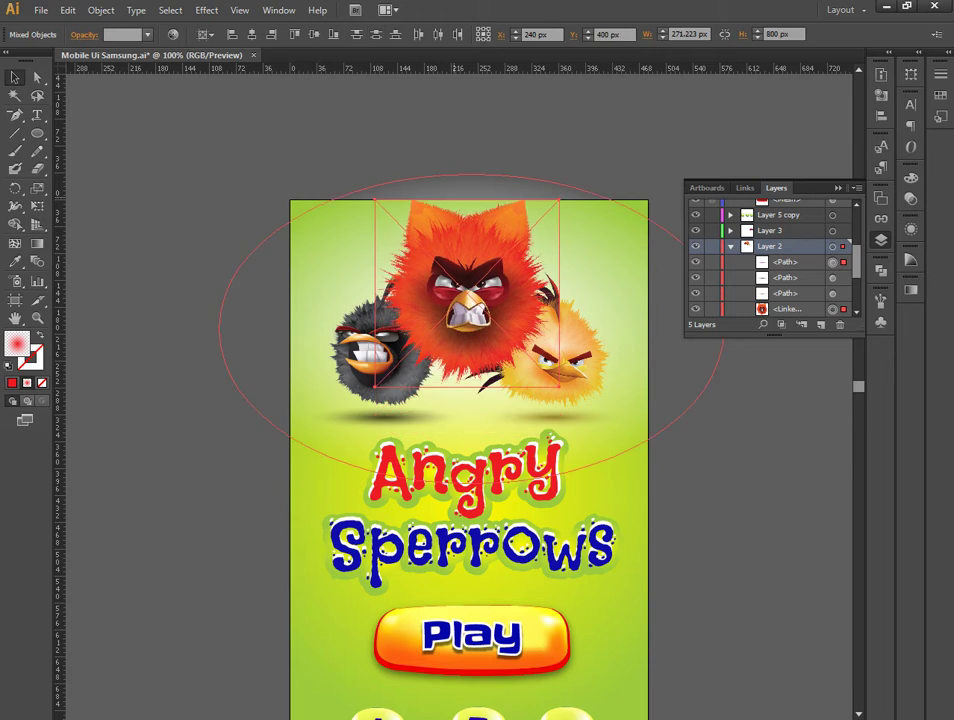
pyautogui.hotkey('ctrl', 'z')
pyautogui.hotkey('ctrl', 'z')
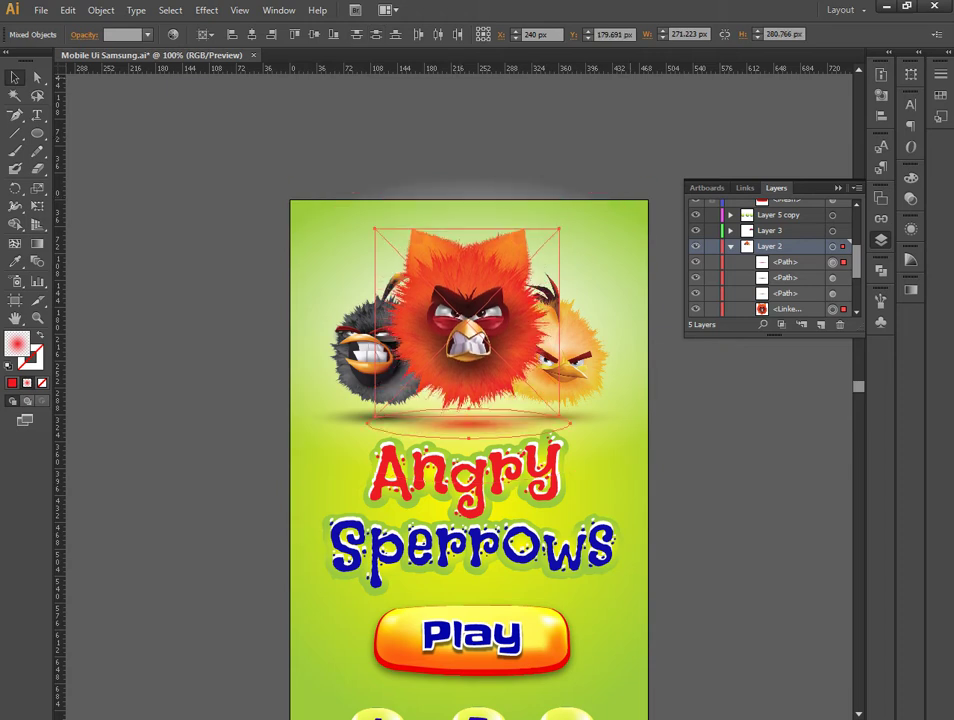
pyautogui.click(205, 34)
pyautogui.click(220, 81)
pyautogui.click(271, 34)
# Select the yellow bird image, undoing an accidental move of the red bird
pyautogui.hotkey('ctrl', 'shift', 'a')
pyautogui.click(570, 345)
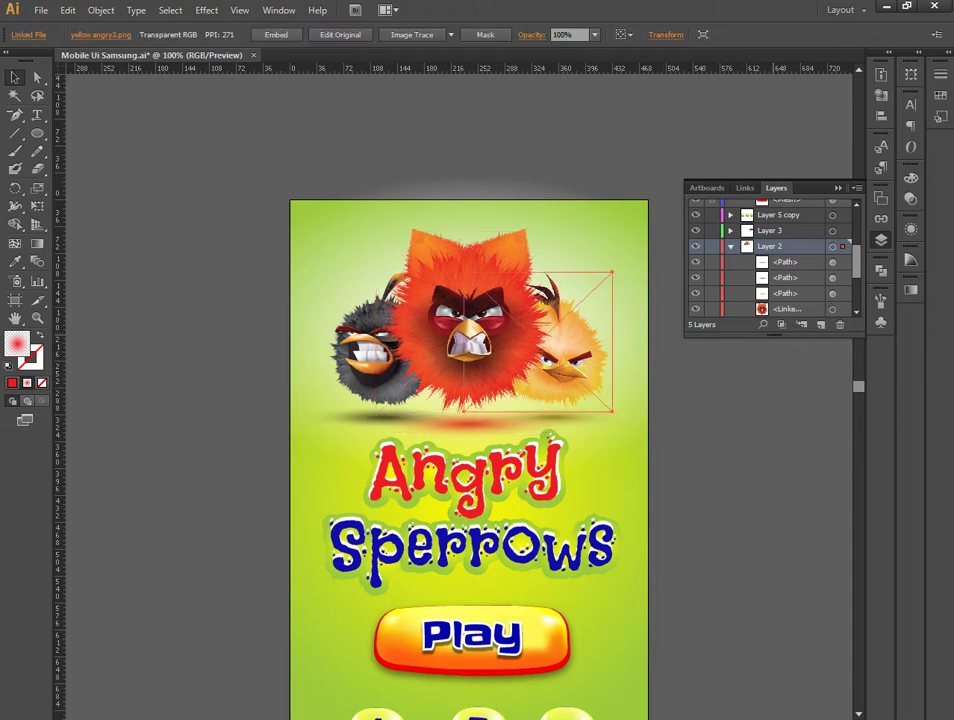
pyautogui.hotkey('ctrl', 'shift', 'a')
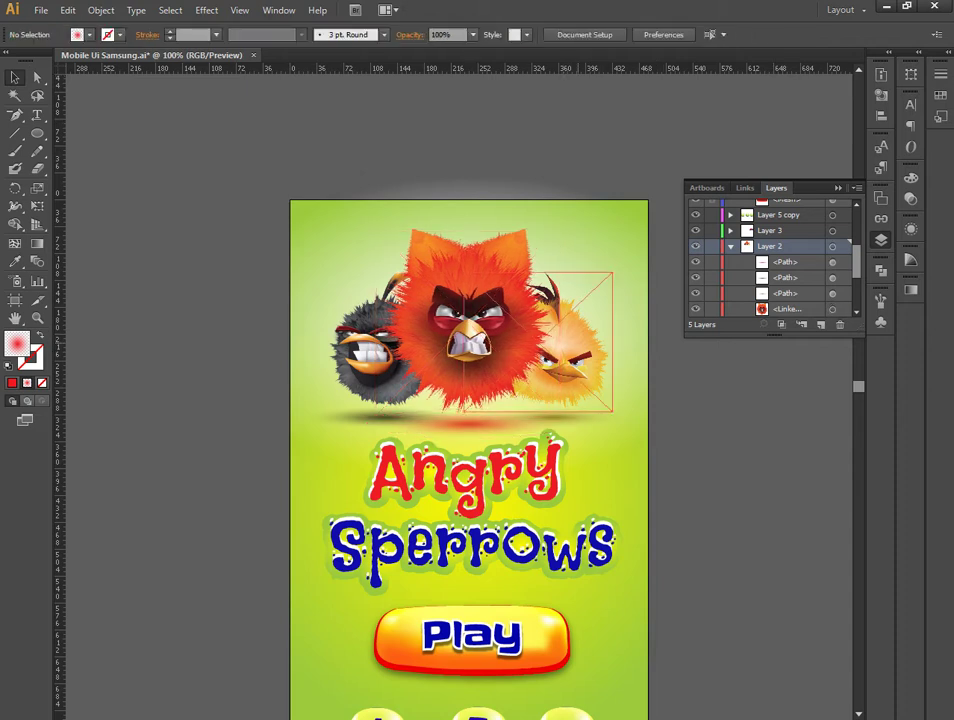
pyautogui.scroll(-2, 772, 260)
pyautogui.click(832, 293)
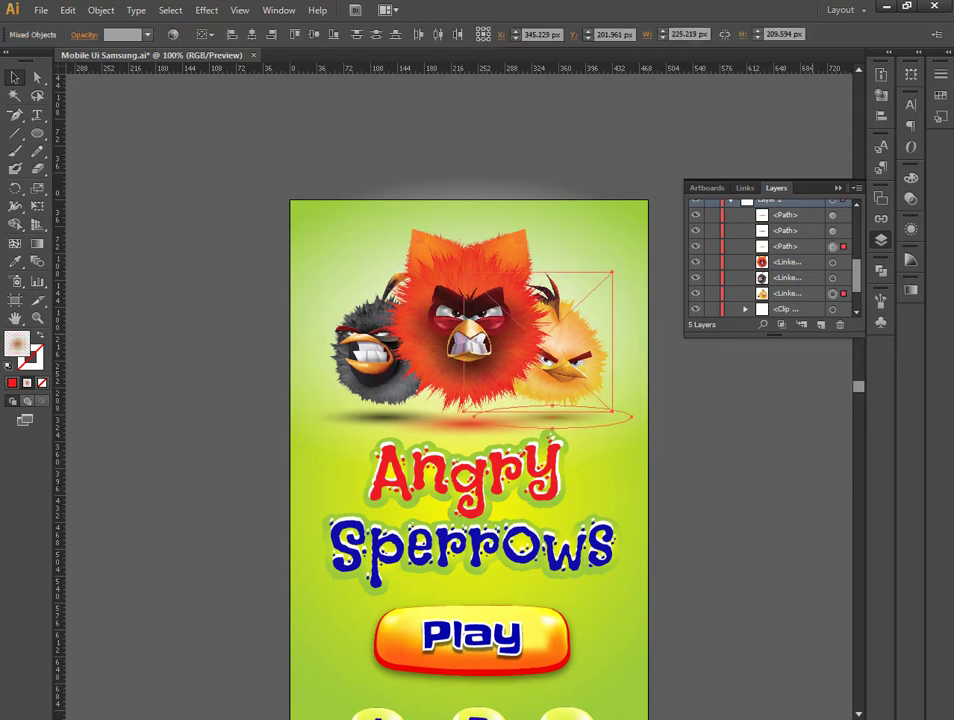
pyautogui.moveTo(560, 345); pyautogui.dragTo(583, 322)
pyautogui.hotkey('ctrl', 'z')
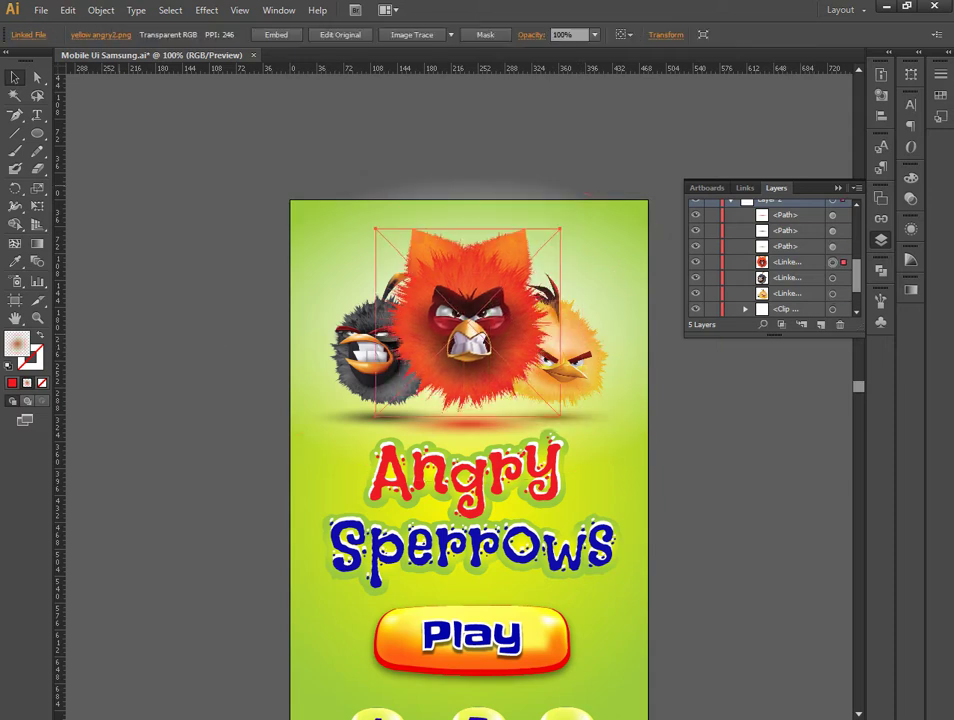
pyautogui.hotkey('ctrl', 'z')
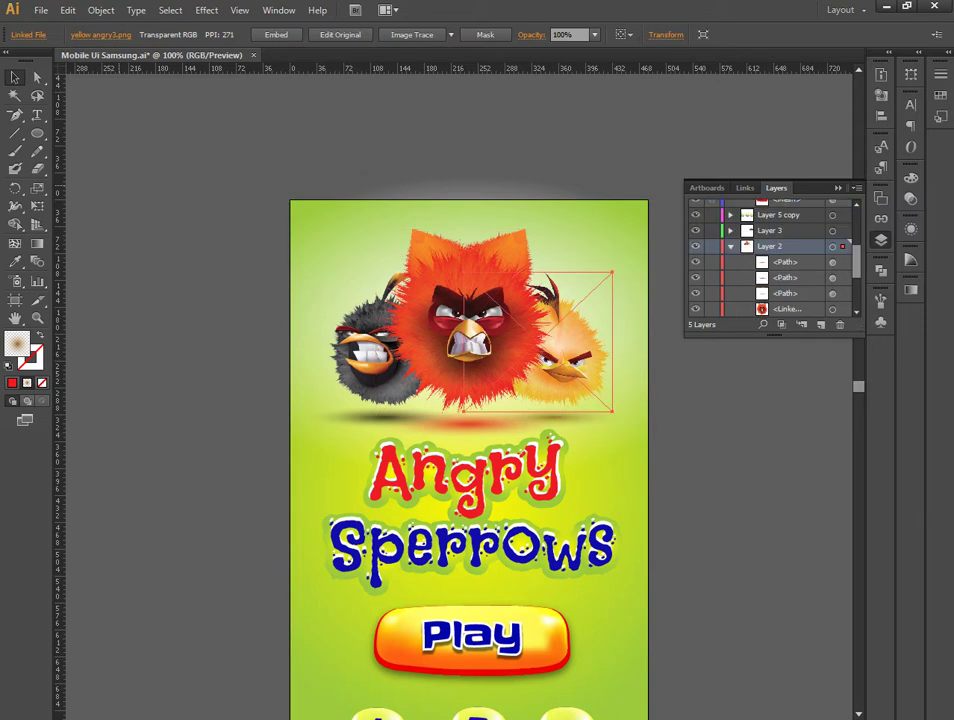
# Move the yellow bird and its shadow up and right, then settle them slightly lower beside the red bird
pyautogui.keyDown('shift'); pyautogui.click(550, 418); pyautogui.keyUp('shift')
pyautogui.moveTo(584, 360); pyautogui.dragTo(601, 337)
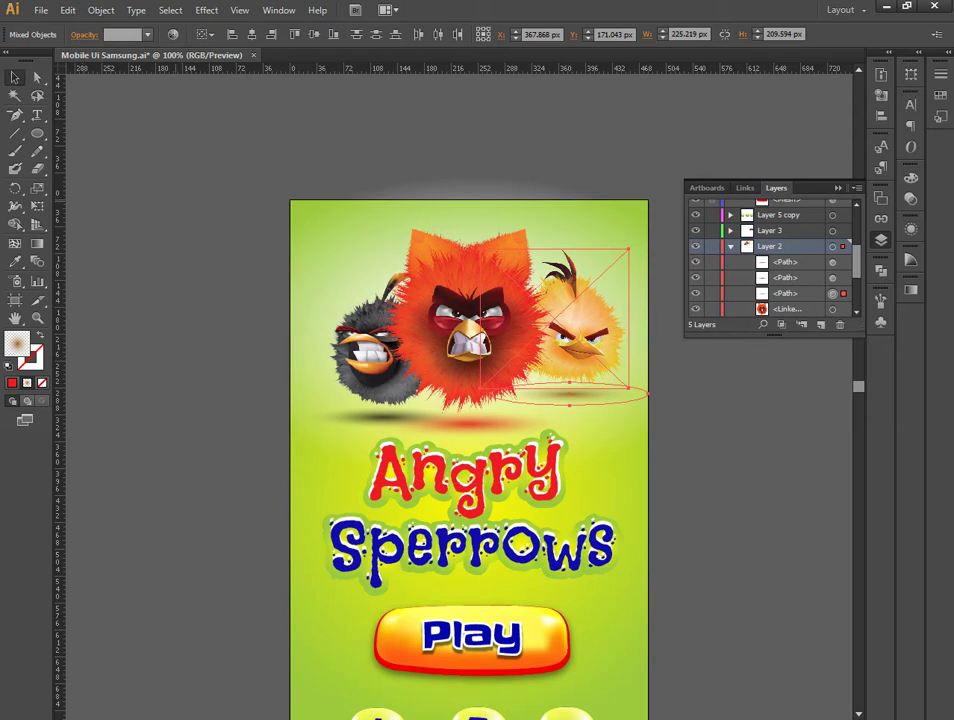
pyautogui.moveTo(601, 337); pyautogui.dragTo(597, 366)
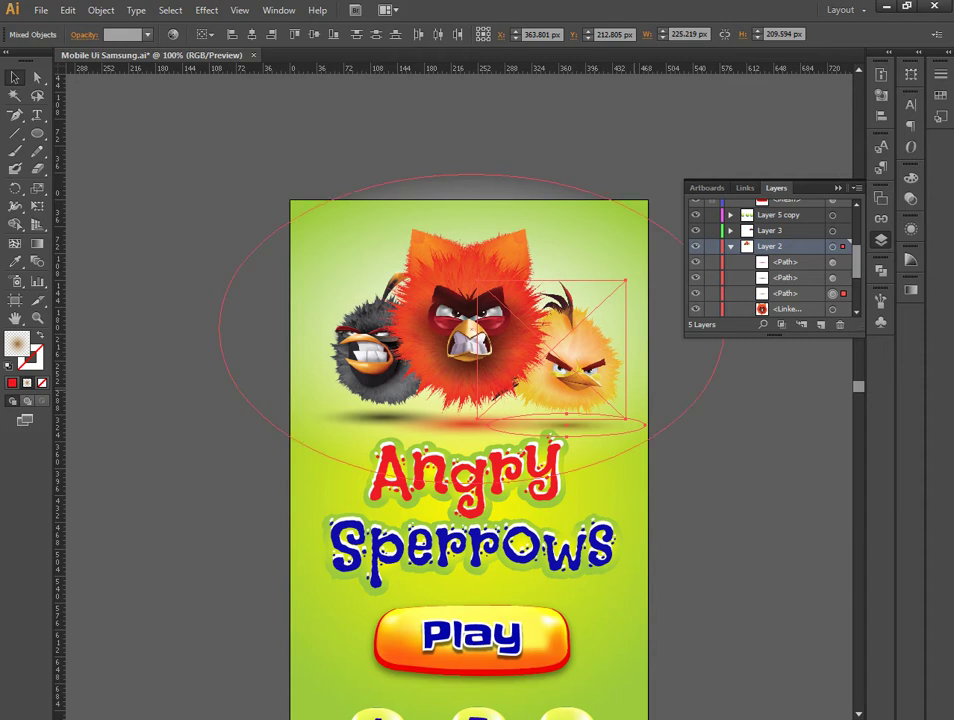
pyautogui.moveTo(645, 425); pyautogui.dragTo(648, 383)
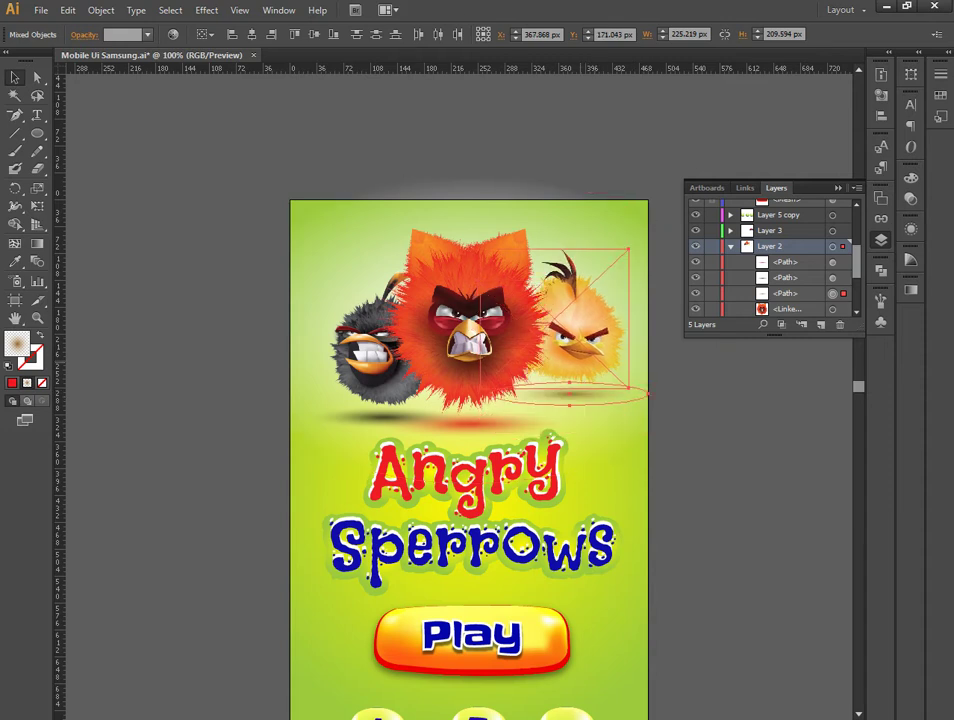
pyautogui.moveTo(566, 331); pyautogui.dragTo(562, 340)
pyautogui.moveTo(562, 340); pyautogui.dragTo(578, 350)
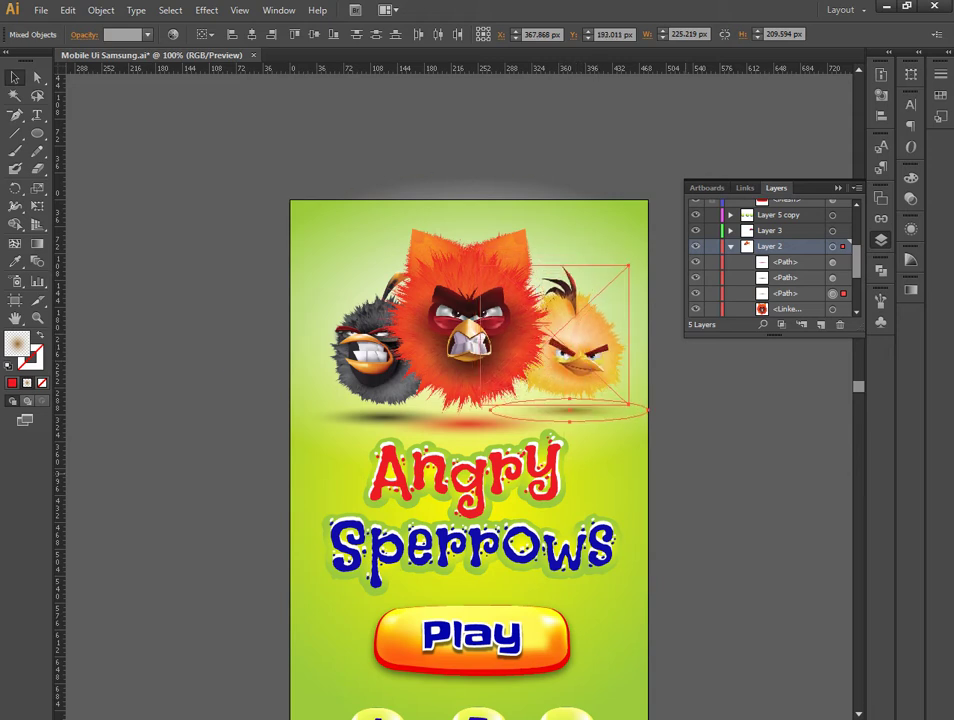
pyautogui.click(455, 215)
pyautogui.click(470, 300)
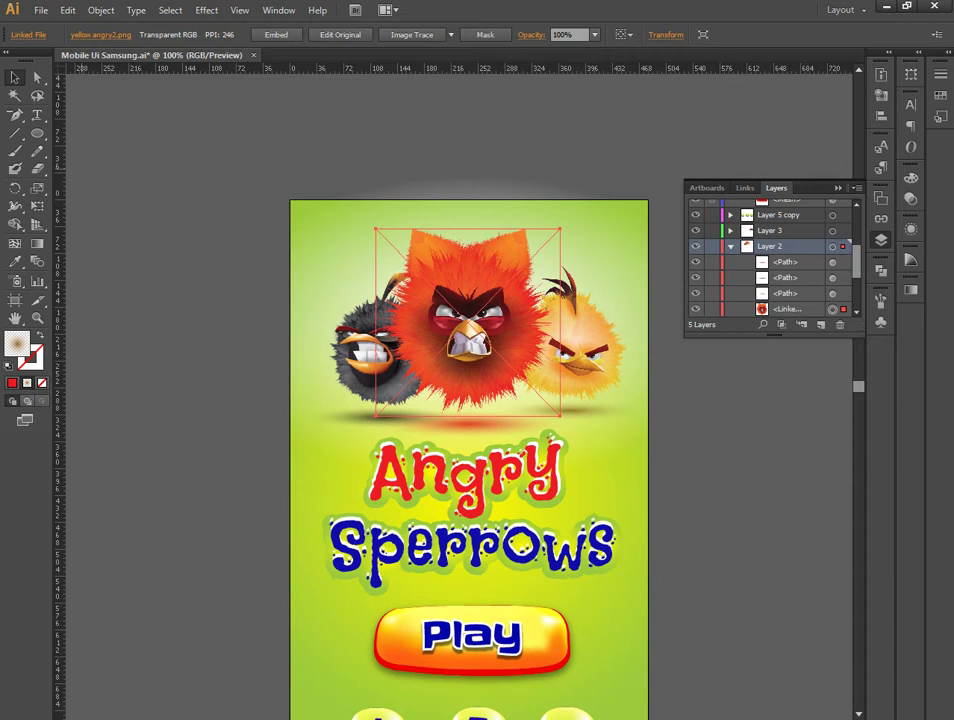
pyautogui.scroll(-2, 770, 260)
# Scale the red bird and its shadow down slightly and nudge them one arrow step
pyautogui.scroll(2, 770, 260)
pyautogui.keyDown('shift'); pyautogui.click(832, 262); pyautogui.keyUp('shift')
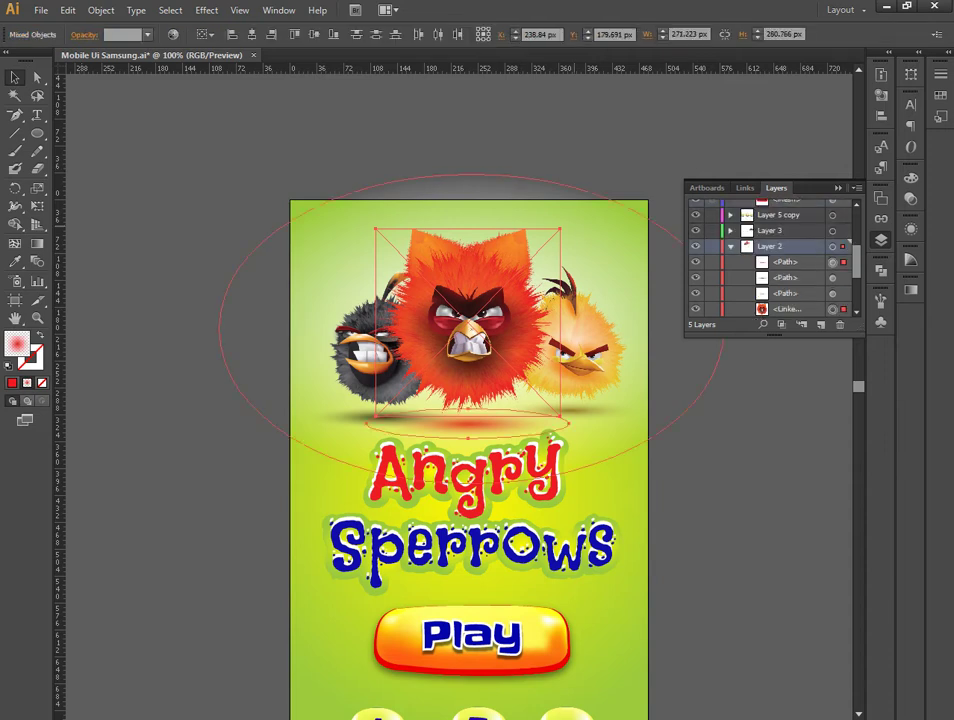
pyautogui.moveTo(560, 229)
pyautogui.mouseDown()
pyautogui.moveTo(563, 243)
pyautogui.moveTo(558, 236)
pyautogui.mouseUp()
pyautogui.press('Down')
pyautogui.press('Down')
pyautogui.press('Down')
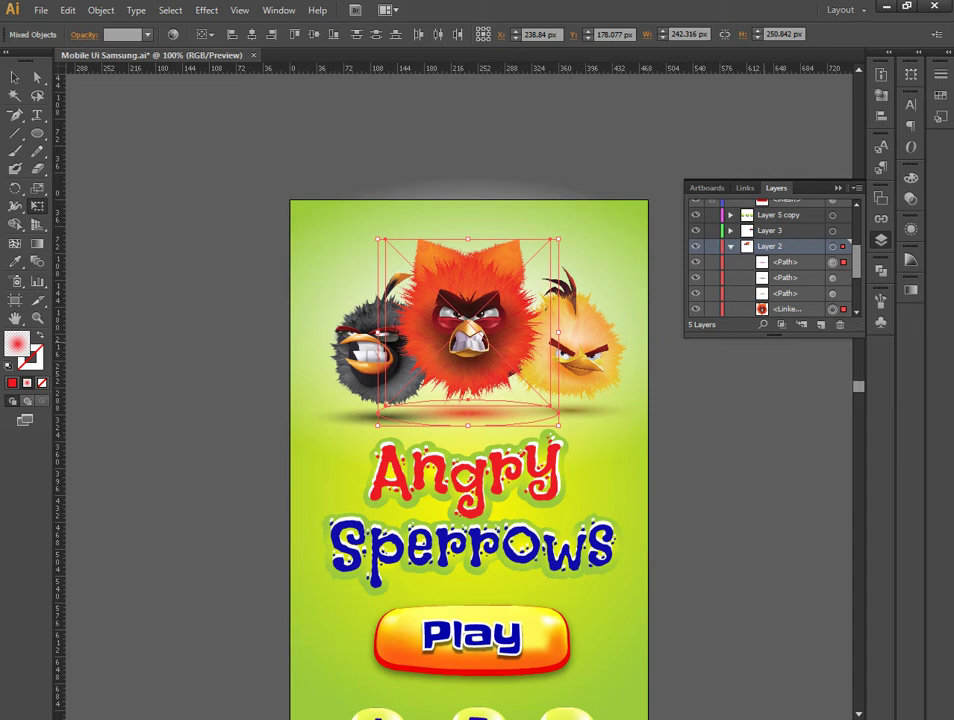
pyautogui.scroll(-3, 770, 255)
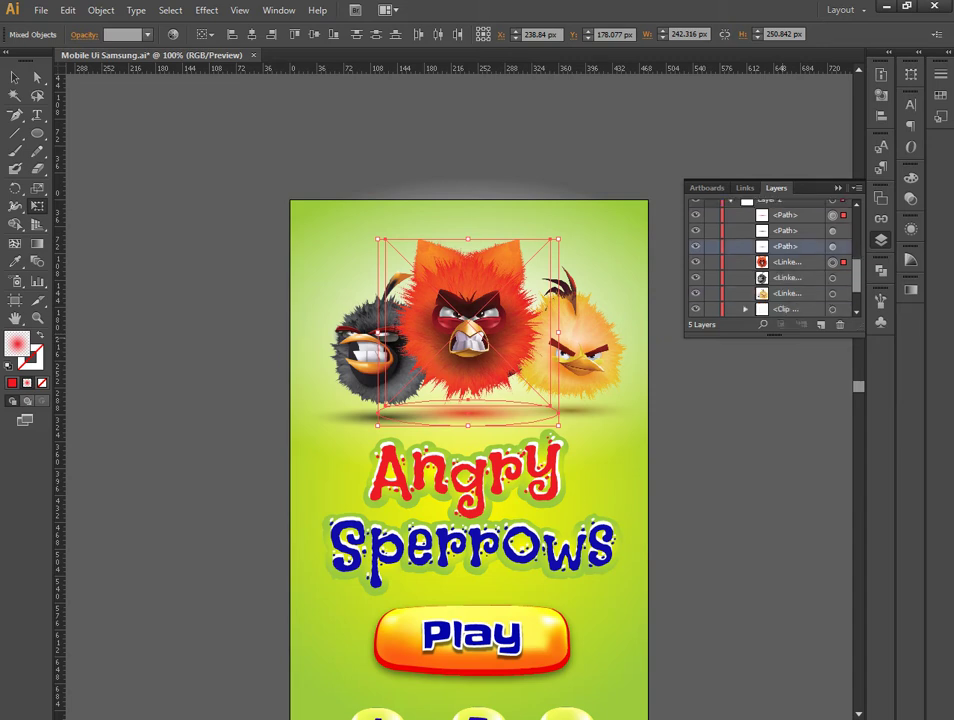
pyautogui.click(832, 230)
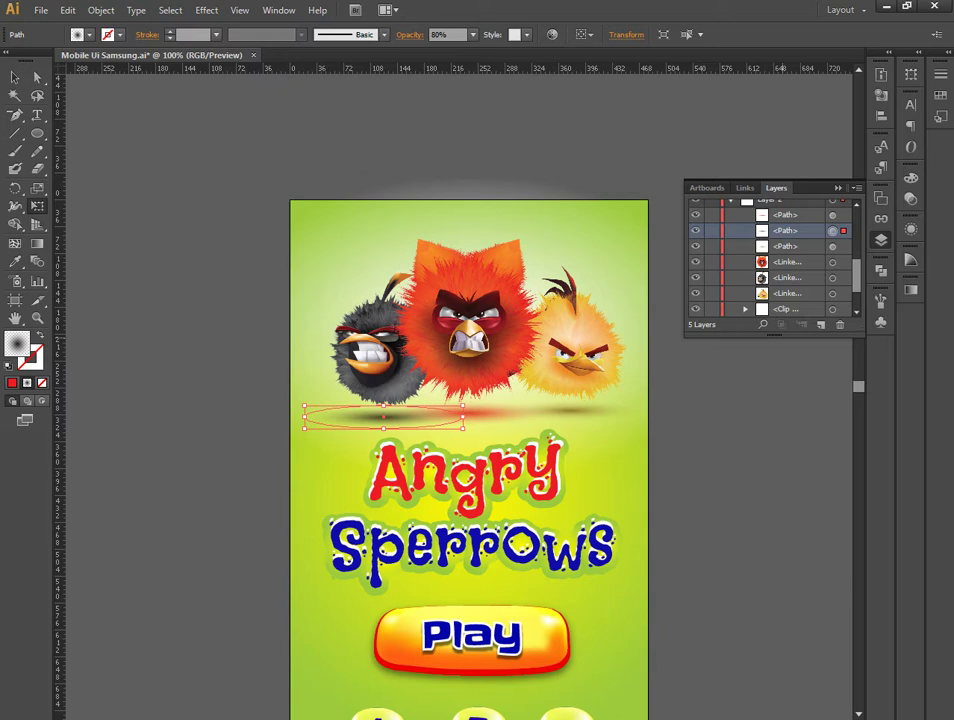
# Scale the black bird and its shadow up to about 223.7 px wide and shift them slightly left
pyautogui.keyDown('shift'); pyautogui.click(832, 277); pyautogui.keyUp('shift')
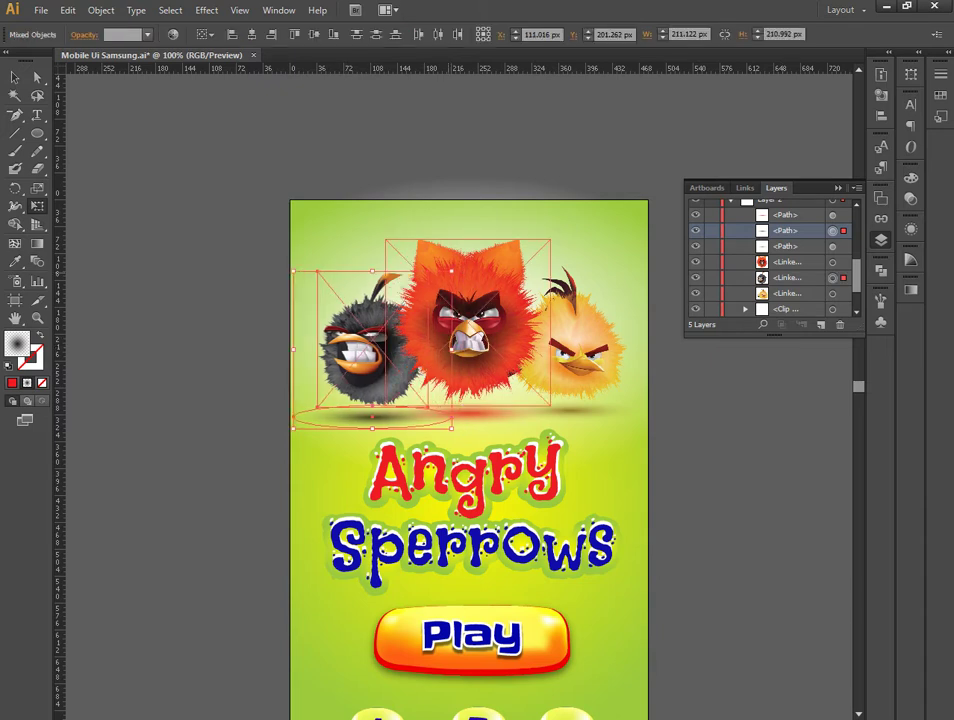
pyautogui.moveTo(451, 270); pyautogui.dragTo(455, 261)
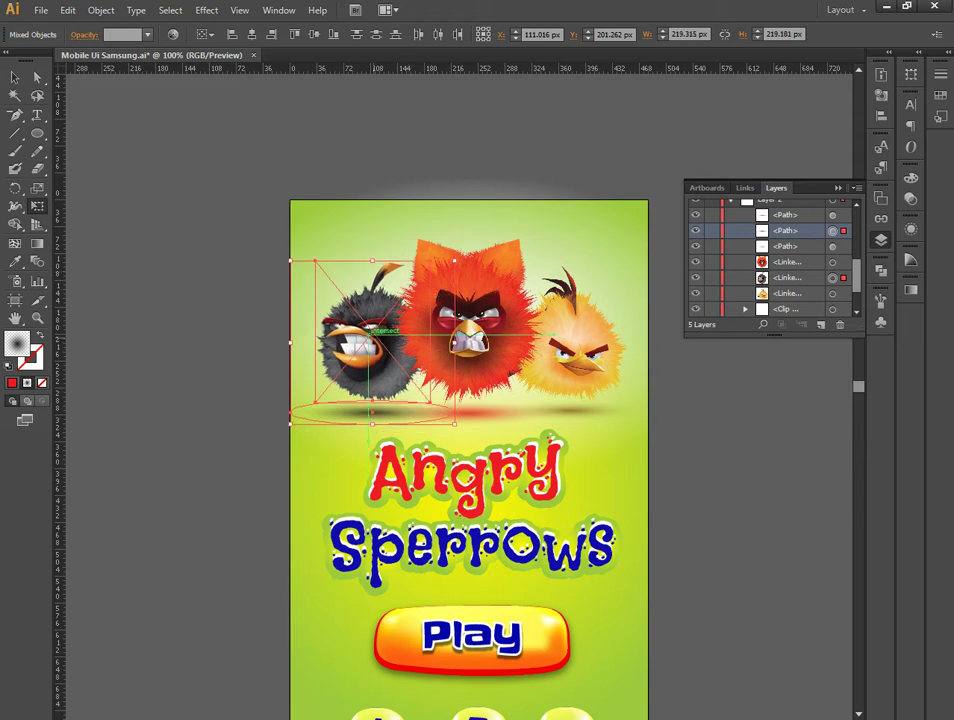
pyautogui.moveTo(290, 300); pyautogui.dragTo(295, 295)
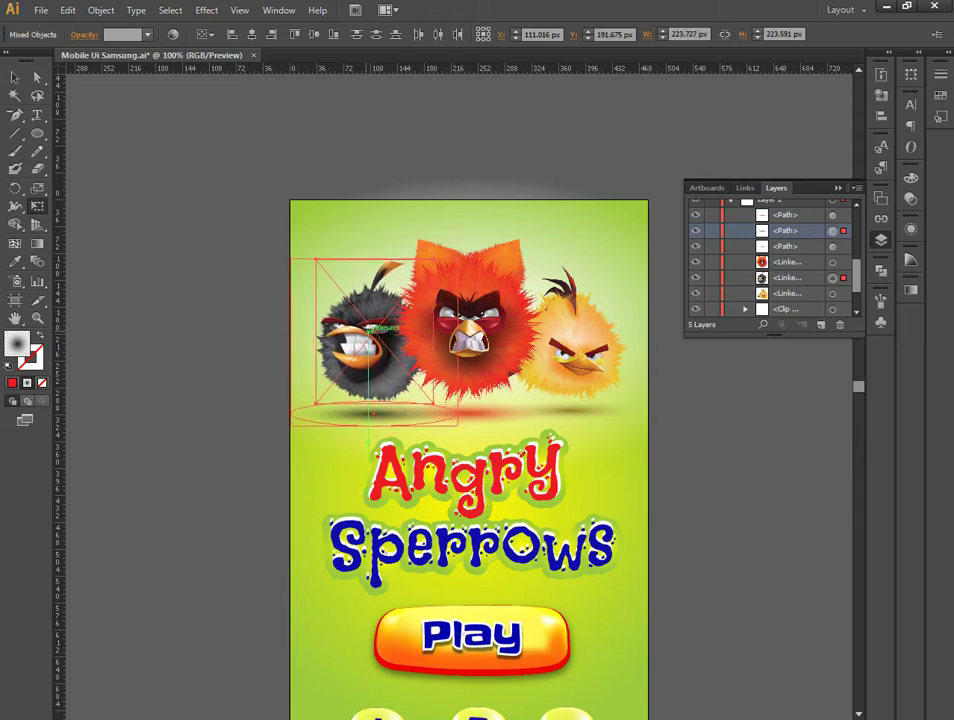
pyautogui.moveTo(372, 331); pyautogui.dragTo(369, 331)
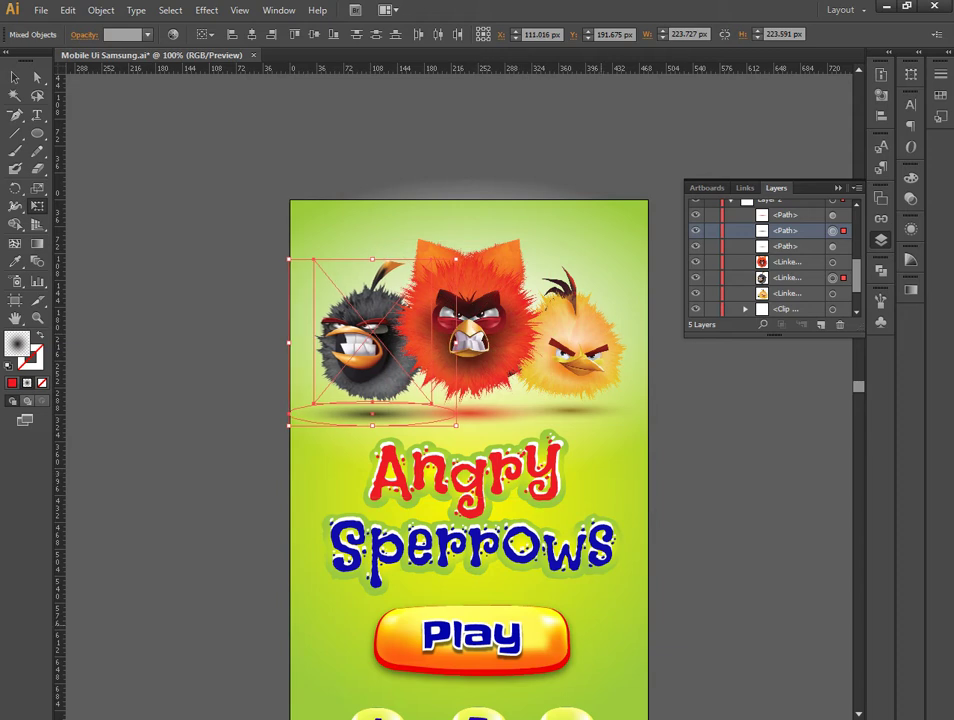
pyautogui.scroll(-2, 469, 400)
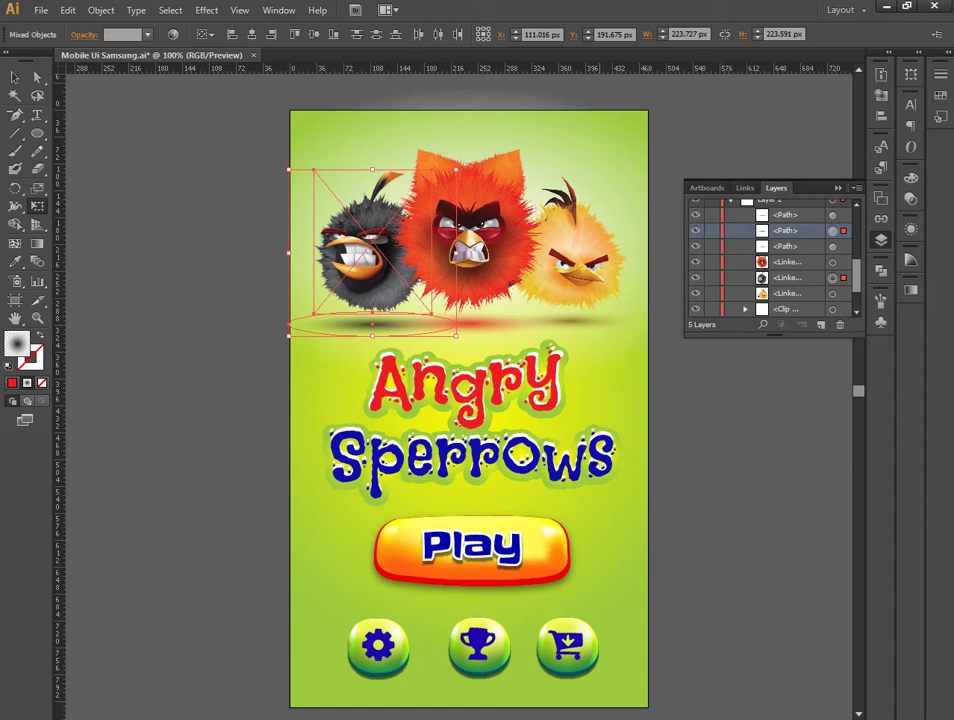
# Nudge the red shadow ellipse beneath the birds down with Shift+Down, then deselect it
pyautogui.scroll(2, 469, 400)
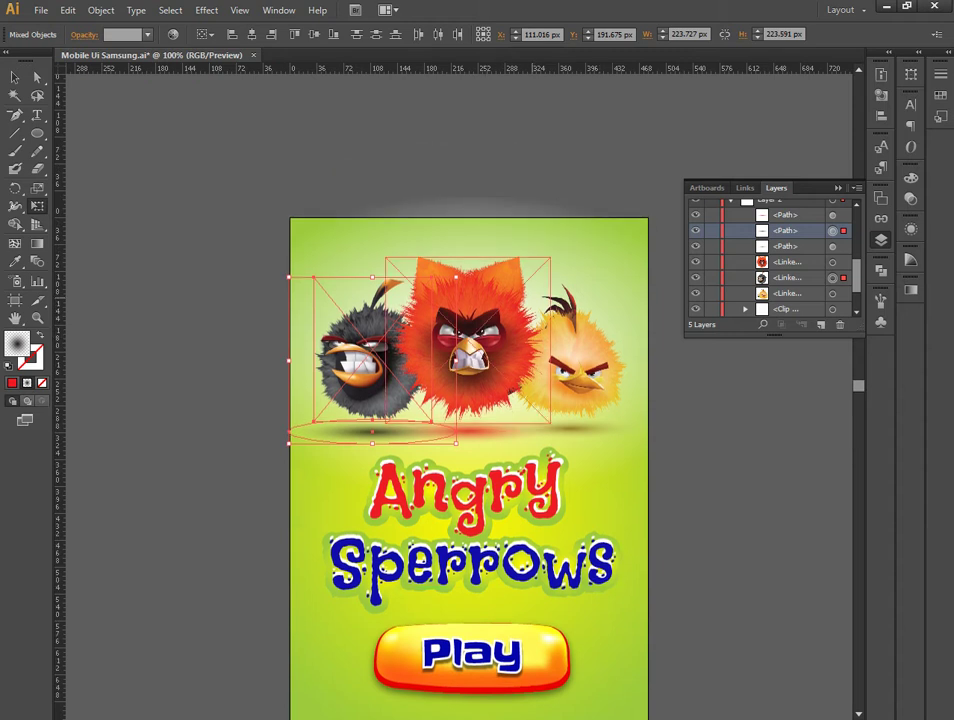
pyautogui.hotkey('ctrl', 'shift', 'a')
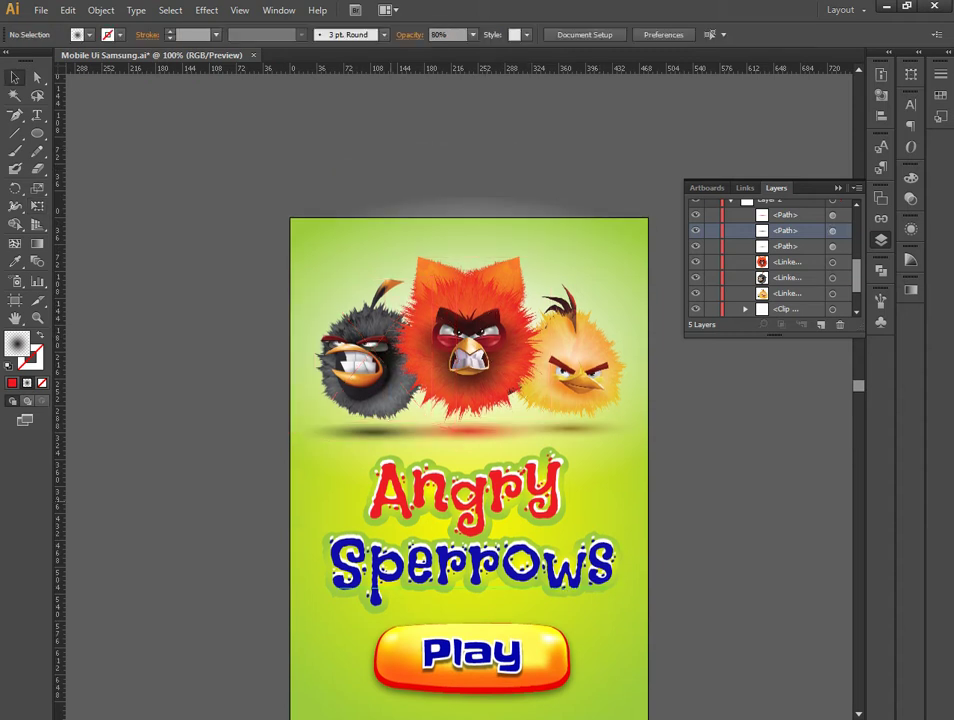
pyautogui.click(467, 432)
pyautogui.hotkey('shift', 'Down')
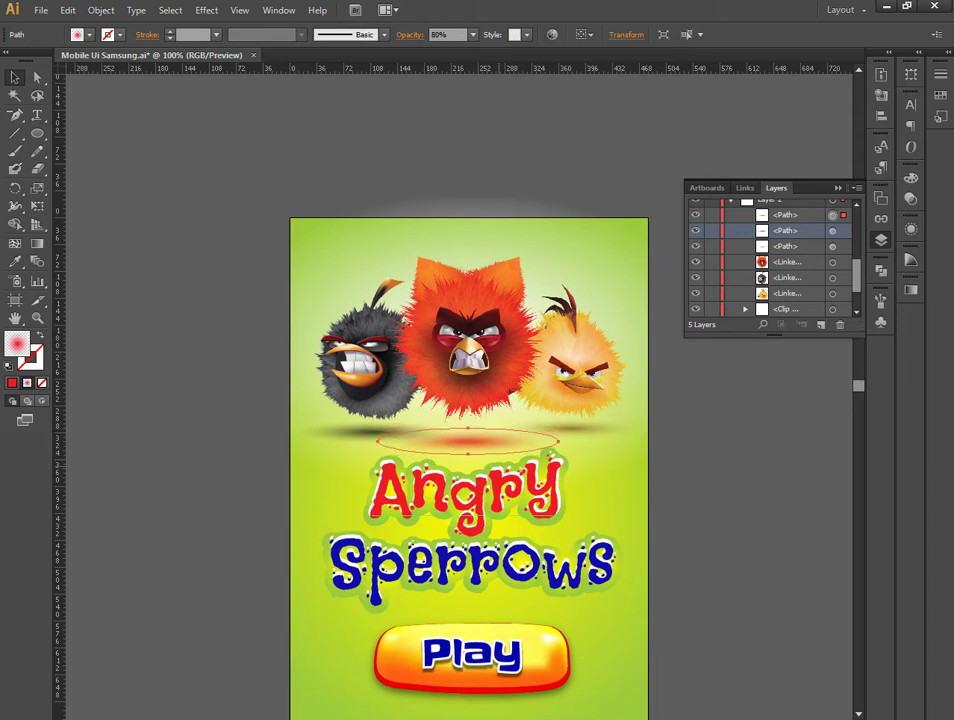
pyautogui.hotkey('ctrl', 'shift', 'a')
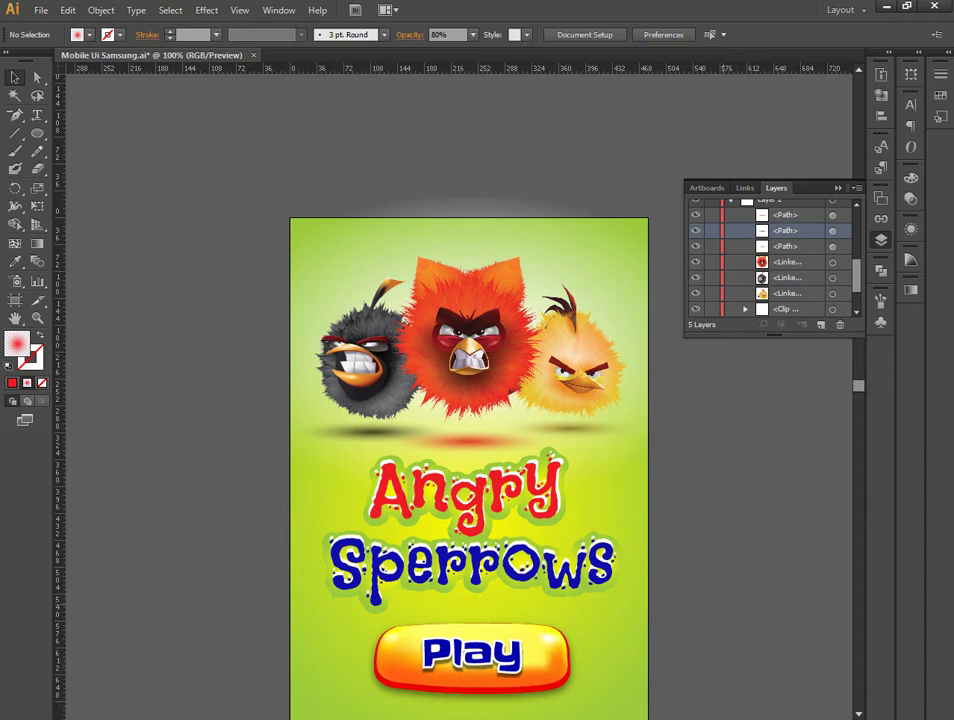
# Zoom out and back to 100% to review the title screen, dismissing an error and returning to Selection
pyautogui.hotkey('ctrl', '-')
pyautogui.hotkey('ctrl', '-')
pyautogui.hotkey('ctrl', '+')
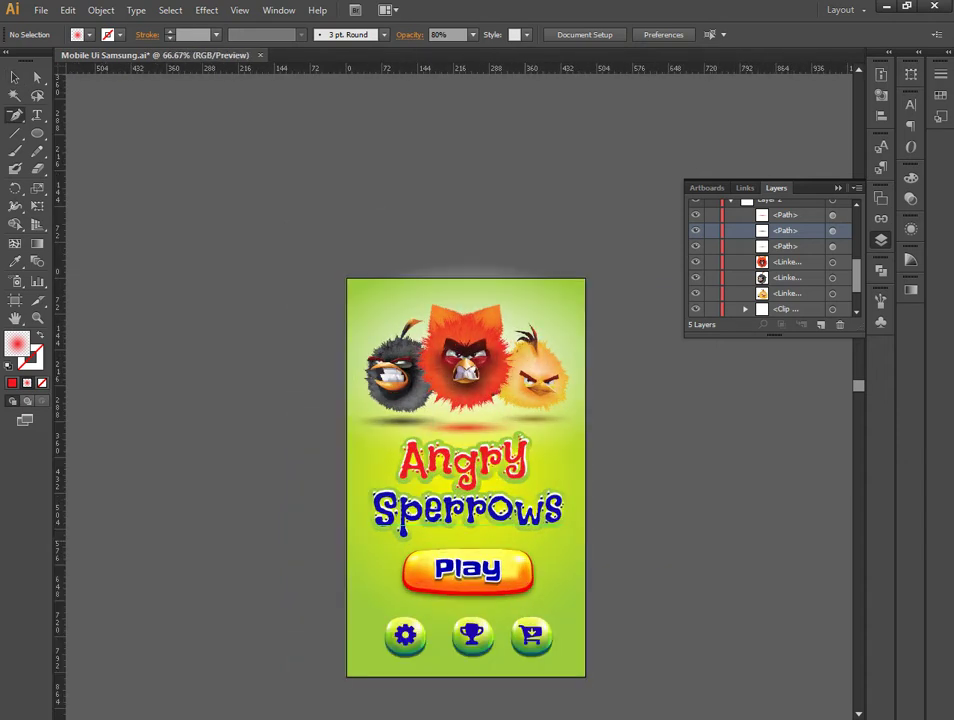
pyautogui.hotkey('ctrl', '+')
pyautogui.press('Return')
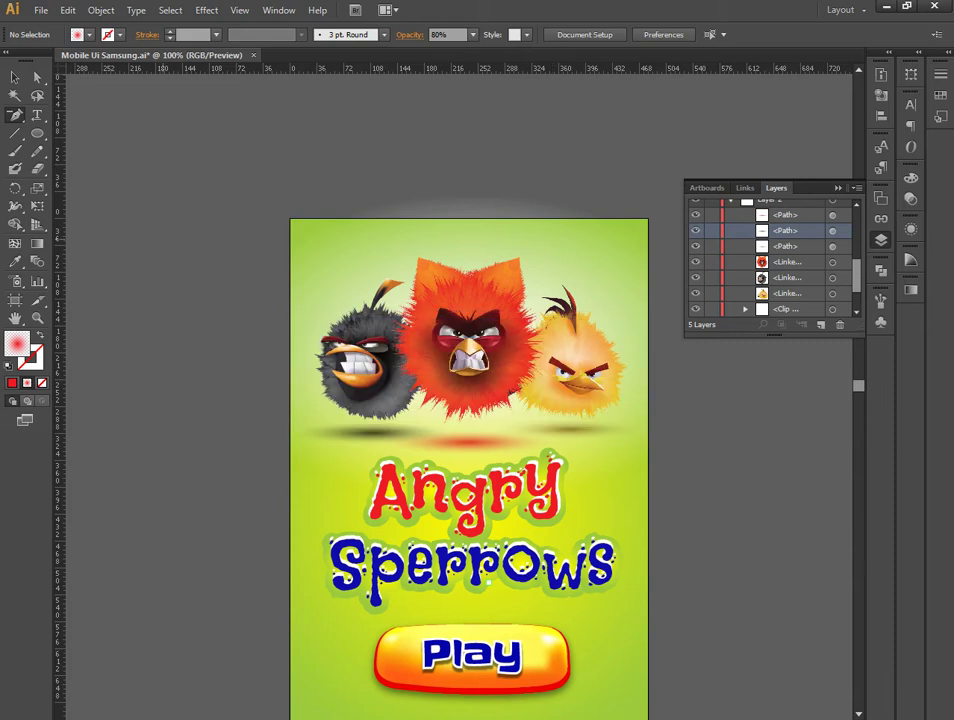
pyautogui.press('v')
pyautogui.scroll(-5, 470, 400)
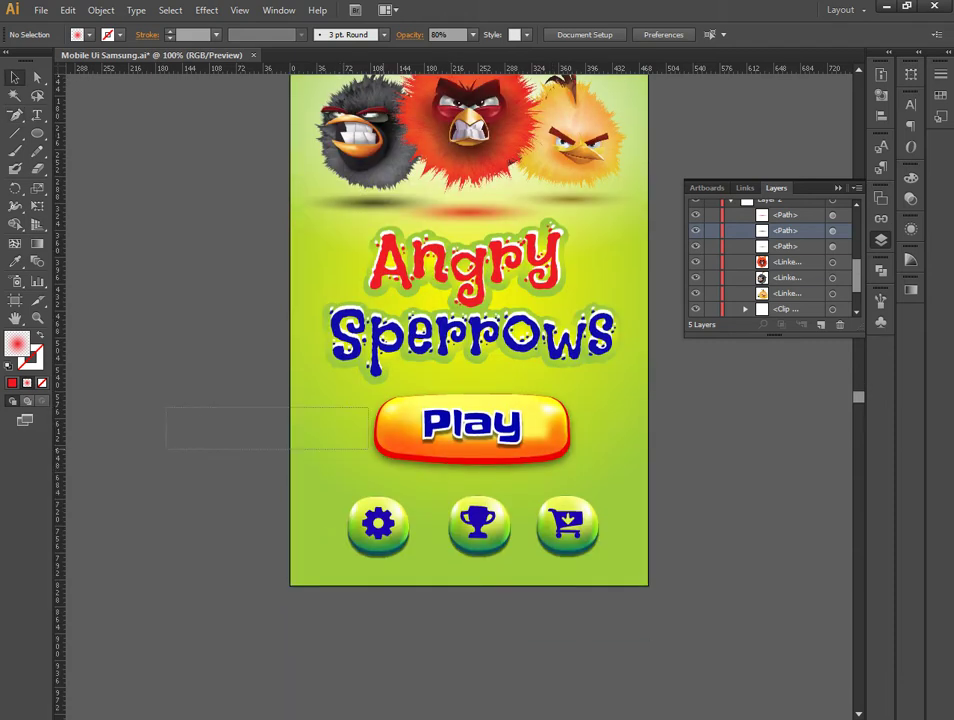
pyautogui.moveTo(211, 418); pyautogui.dragTo(571, 458)
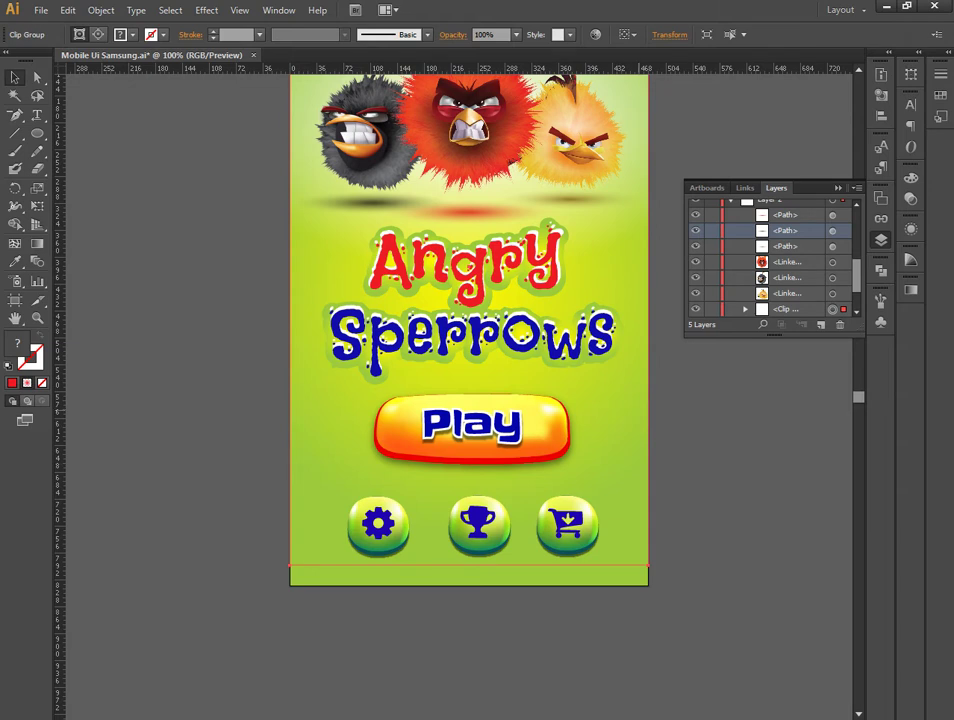
pyautogui.hotkey('ctrl', 'shift', 'a')
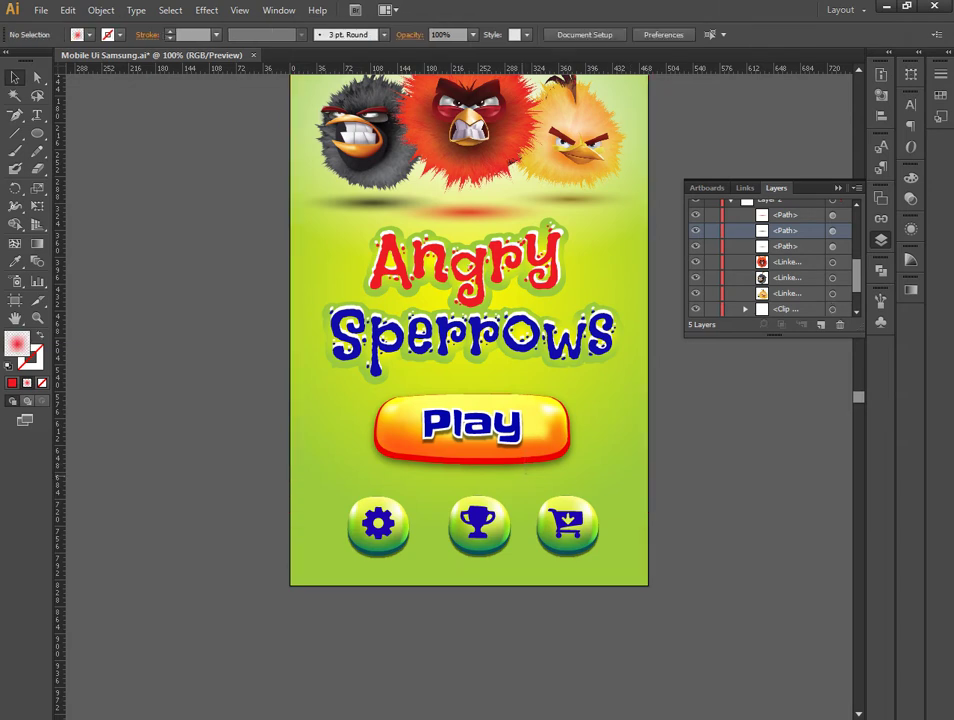
pyautogui.click(36, 77)
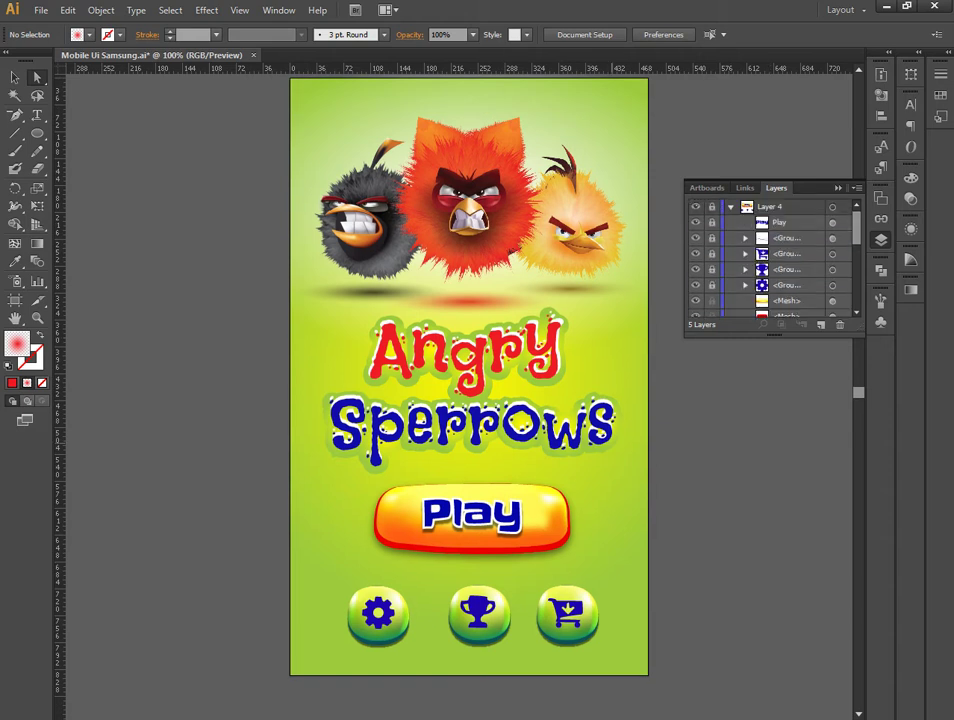
pyautogui.scroll(2, 466, 300)
pyautogui.scroll(-2, 466, 300)
pyautogui.scroll(1, 466, 338)
pyautogui.scroll(-1, 466, 338)
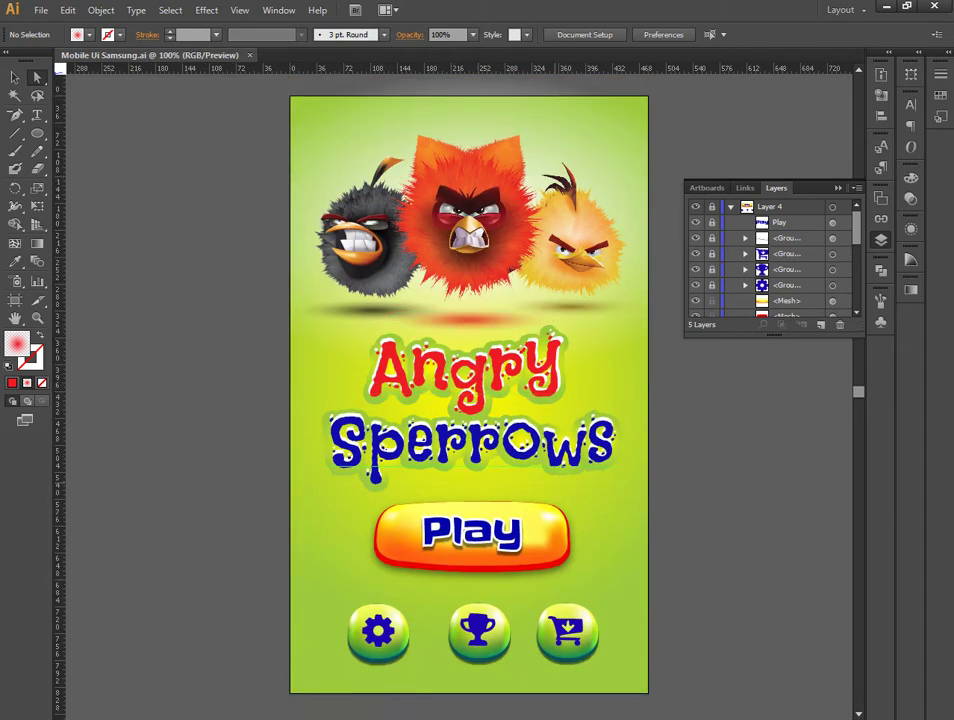
pyautogui.hotkey('ctrl', '-')
pyautogui.hotkey('ctrl', '-')
pyautogui.hotkey('ctrl', '=')
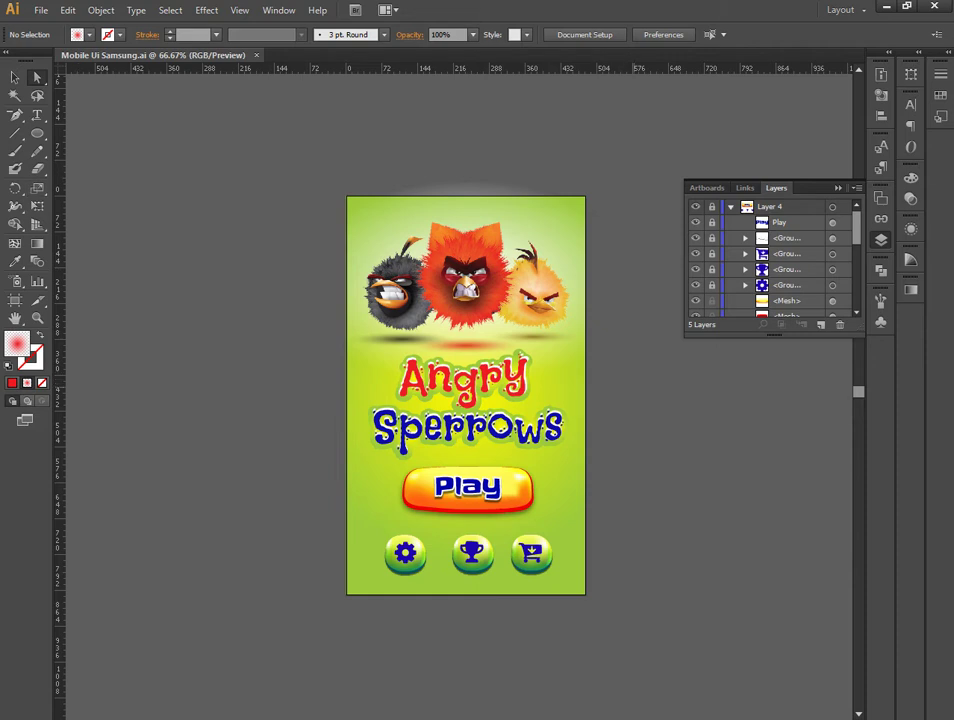
# In Firefox's new tab, open google.co.in and search for 'texter'
pyautogui.scroll(-3, 770, 260)
pyautogui.scroll(-3, 770, 260)
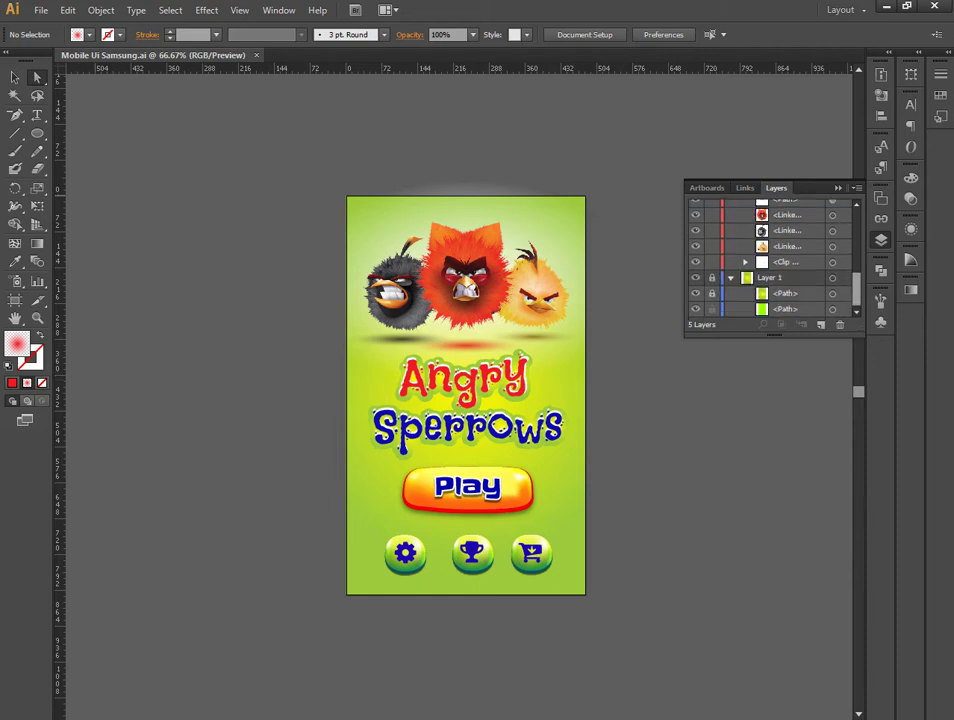
pyautogui.hotkey('alt', 'Tab')
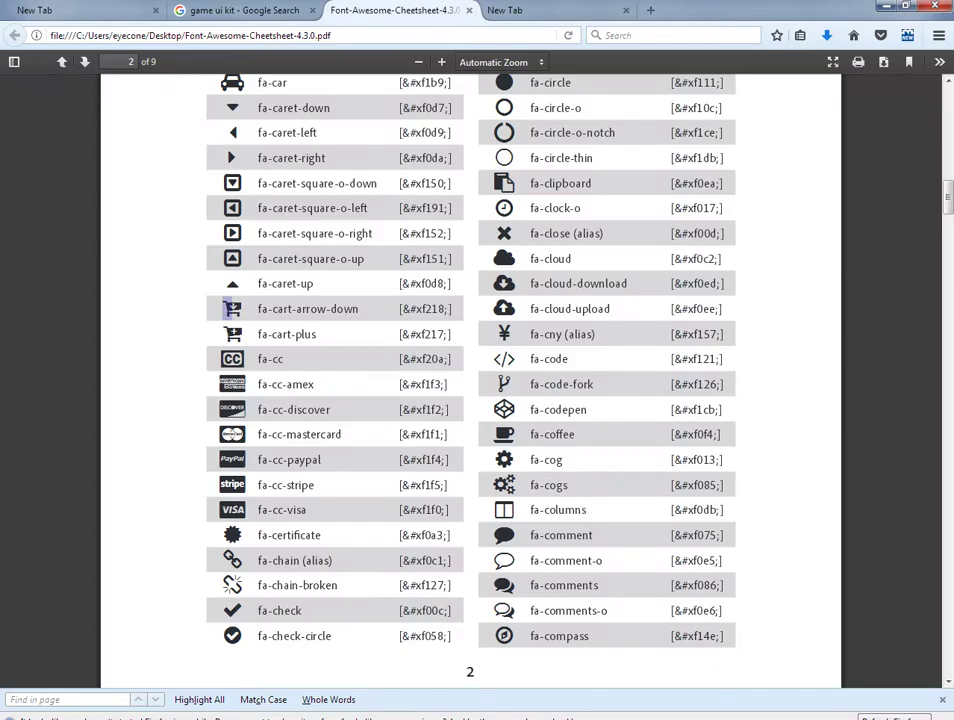
pyautogui.hotkey('ctrl', 'pageup')
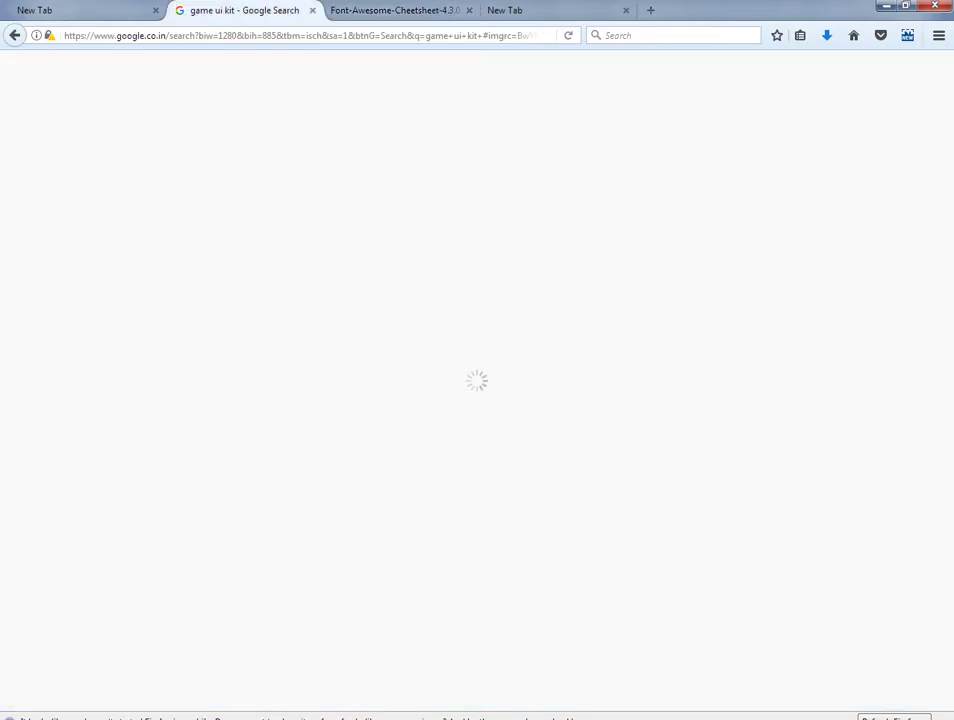
pyautogui.hotkey('ctrl', 'pagedown')
pyautogui.hotkey('ctrl', 'pagedown')
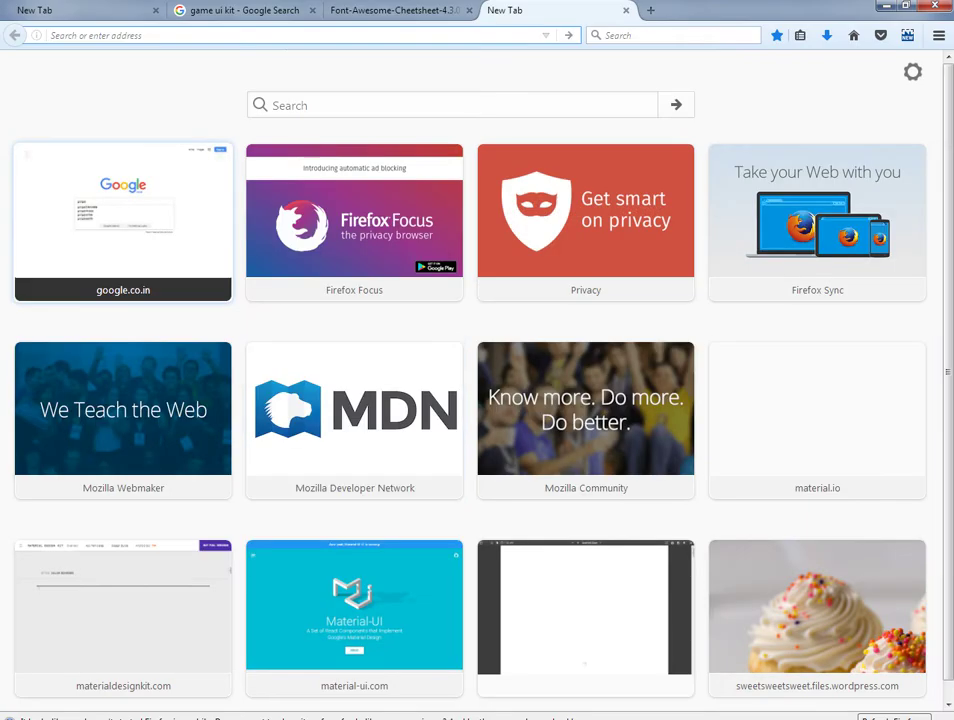
pyautogui.click(122, 215)
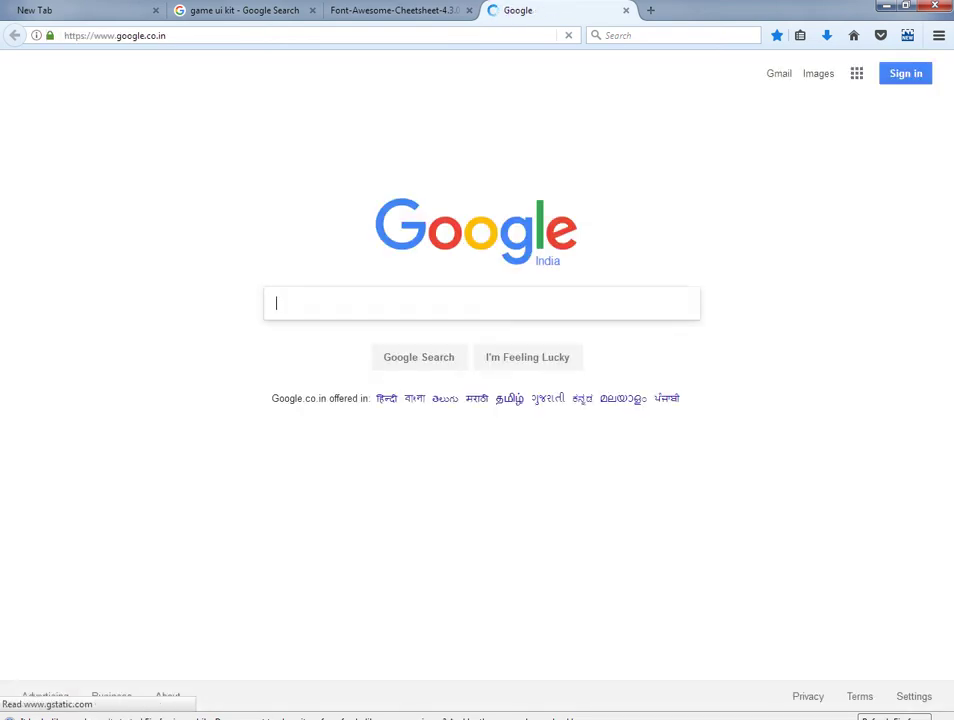
pyautogui.write('te')
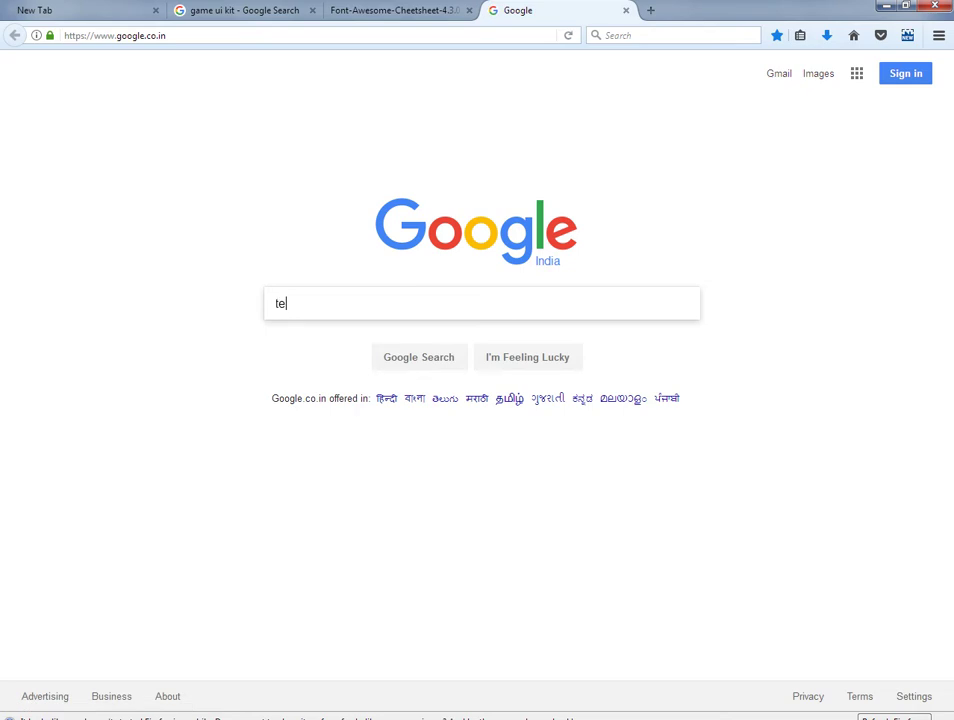
pyautogui.write('xter')
pyautogui.press('Return')
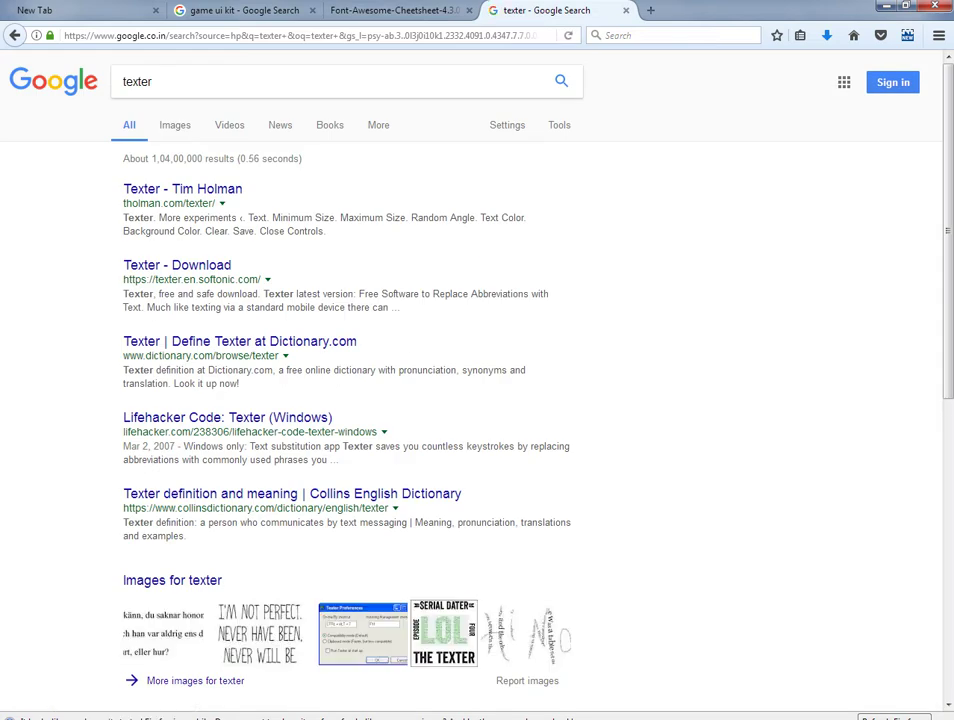
# Show Google Images for 'texture background' and open the blue painted texture's source page in another tab
pyautogui.click(175, 125)
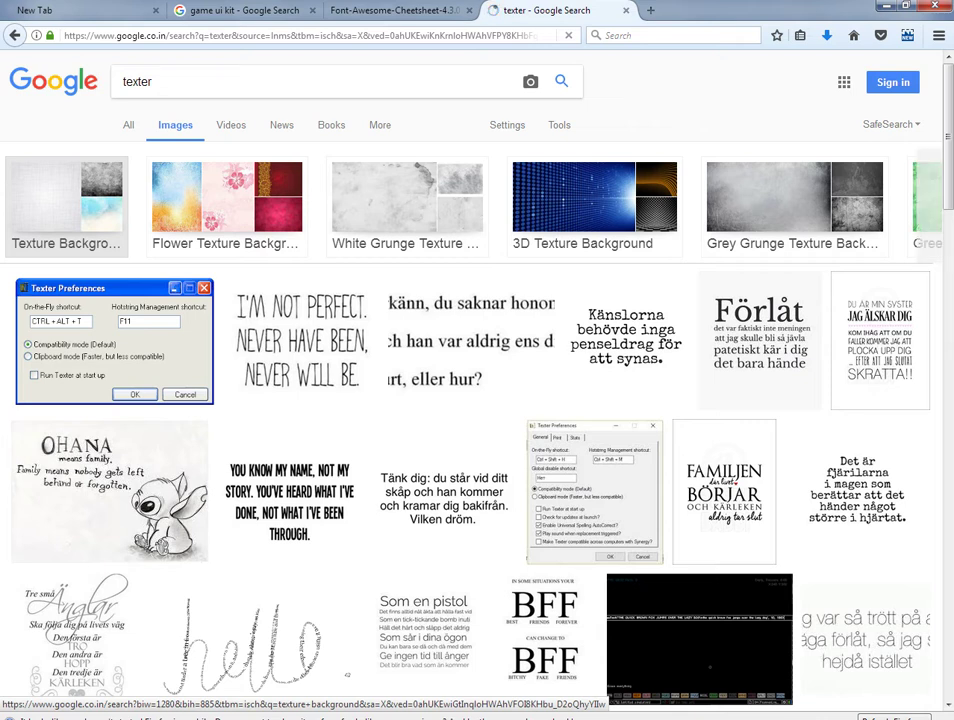
pyautogui.click(66, 200)
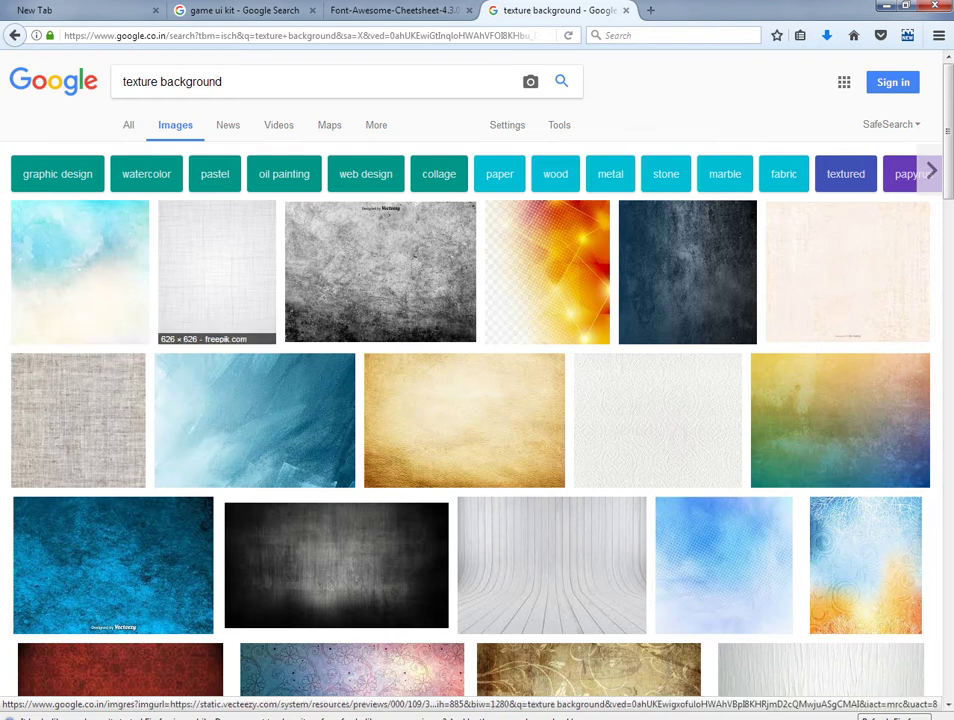
pyautogui.click(255, 420)
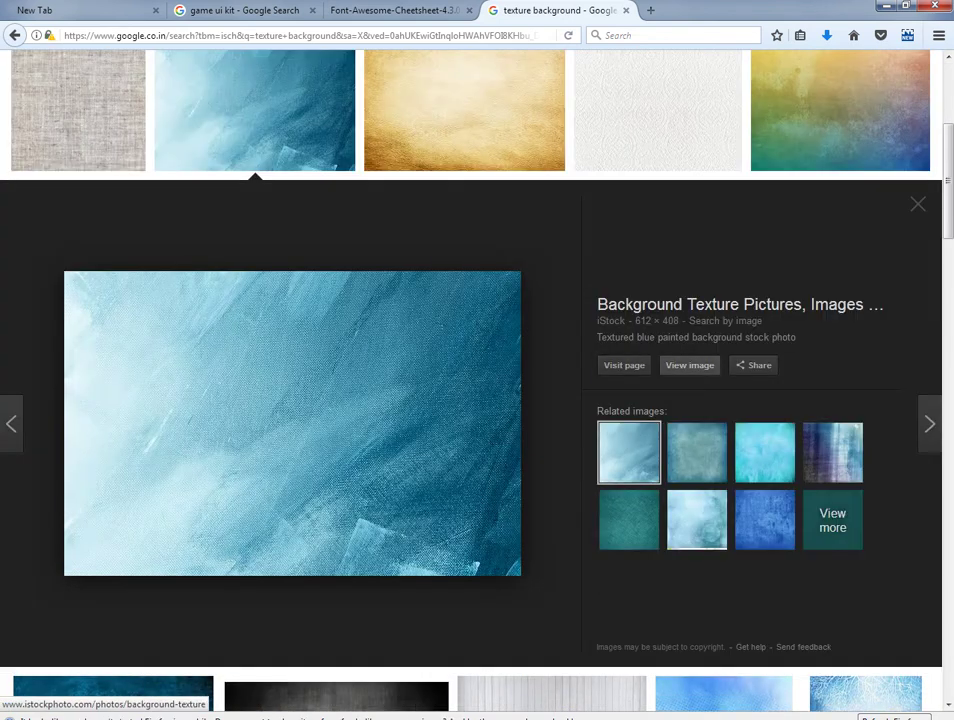
pyautogui.click(292, 422)
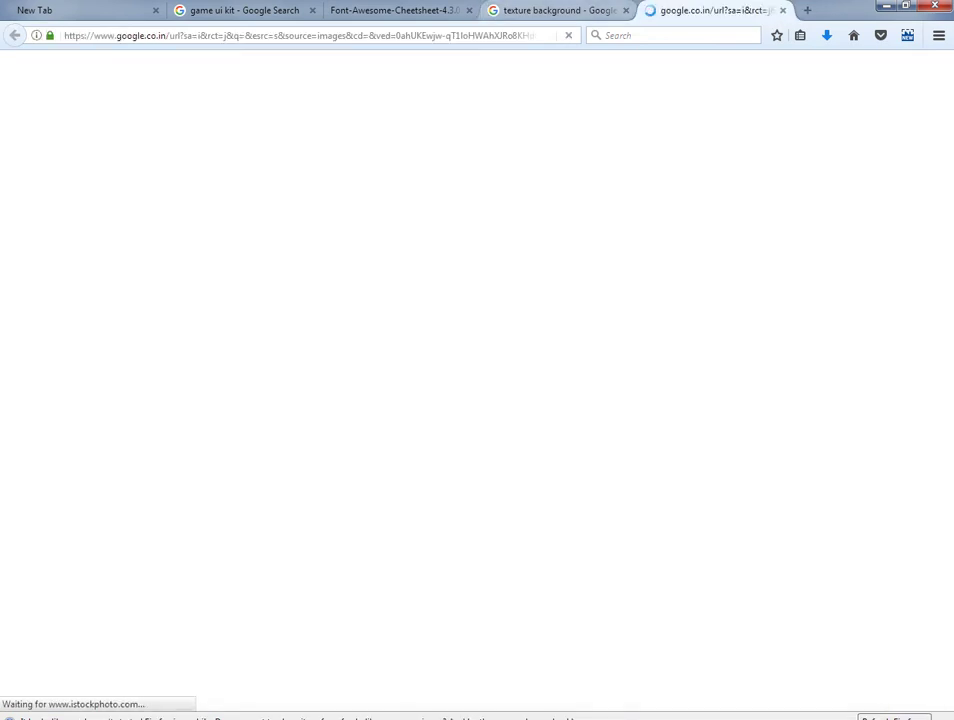
pyautogui.hotkey('ctrl', 'pageup')
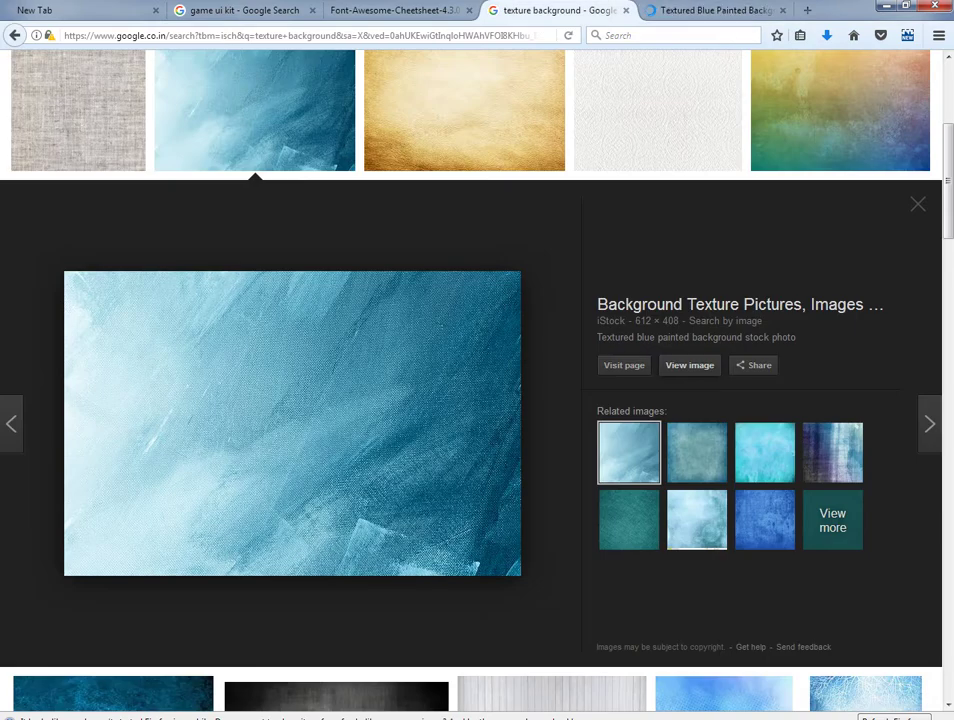
pyautogui.scroll(-5, 470, 150)
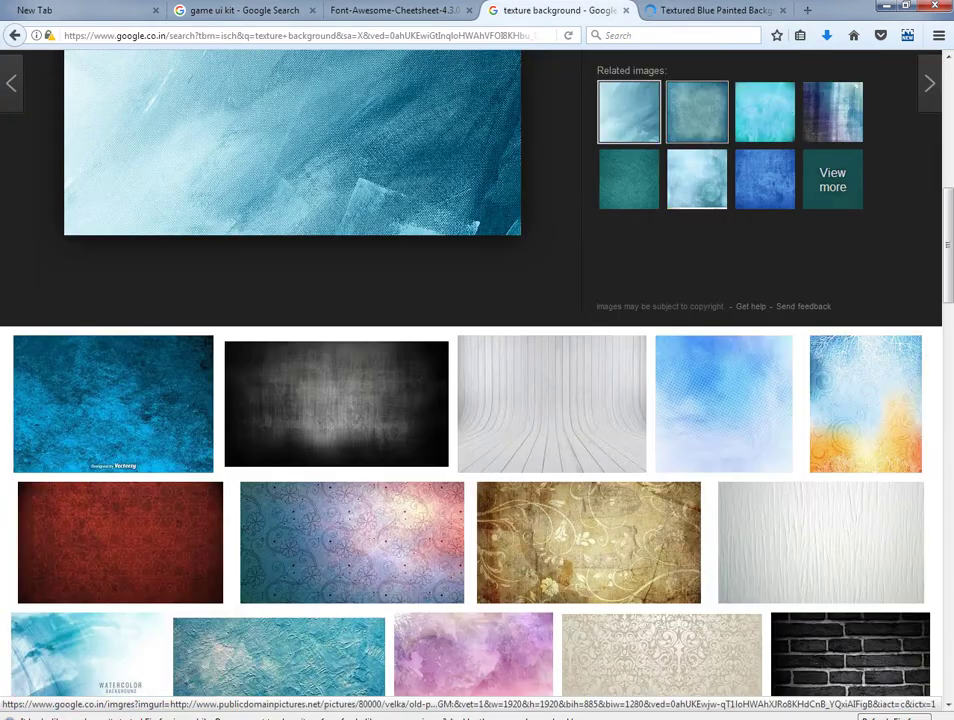
pyautogui.scroll(-1, 550, 360)
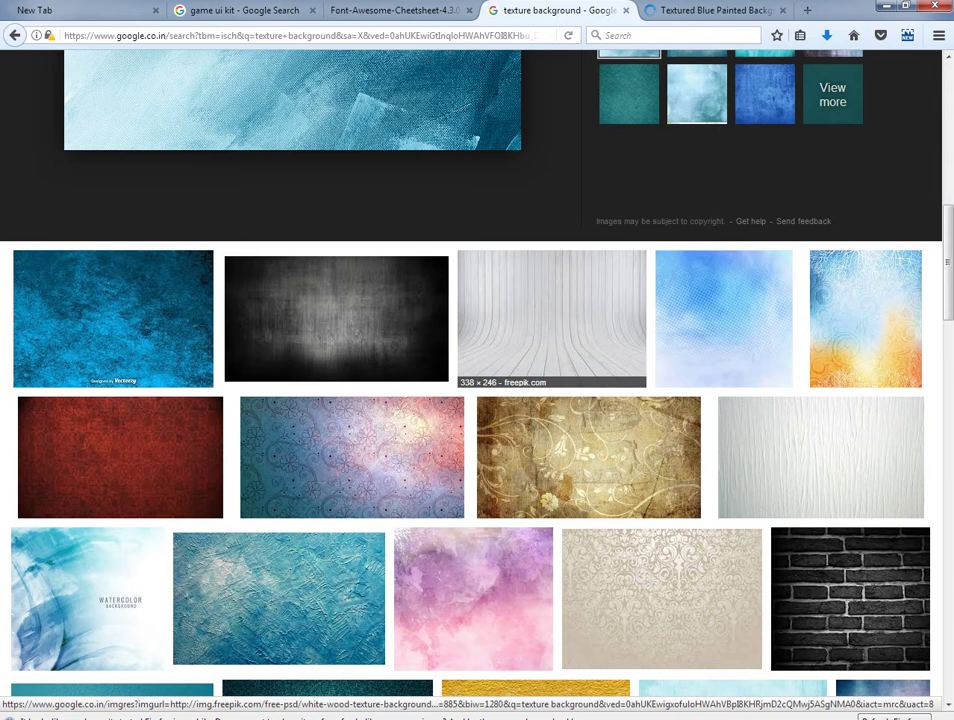
pyautogui.scroll(-2, 440, 220)
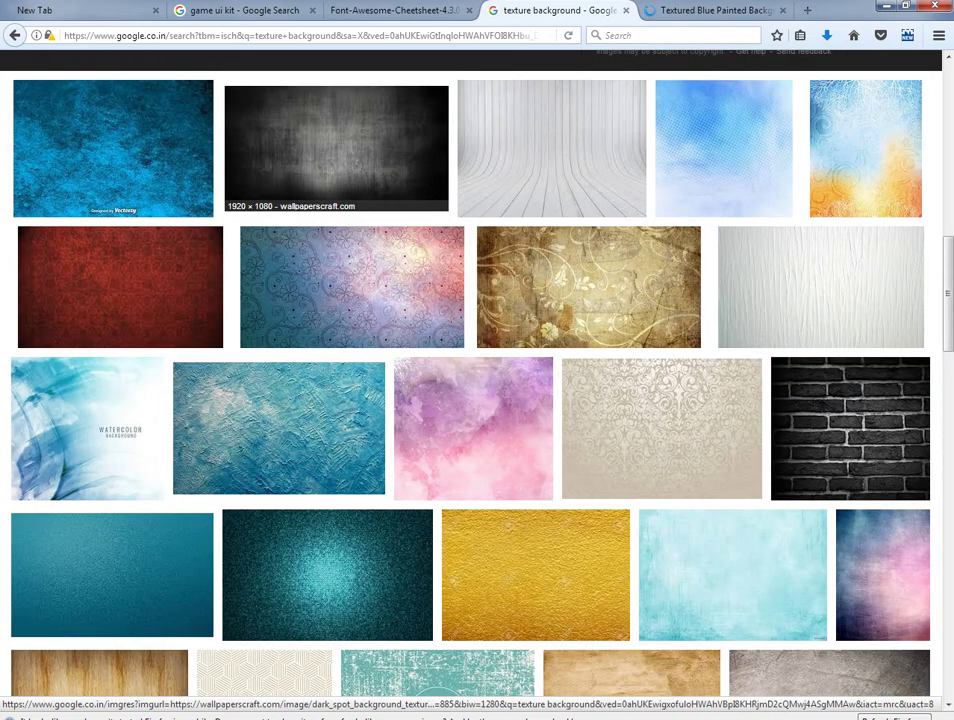
pyautogui.scroll(-1, 470, 370)
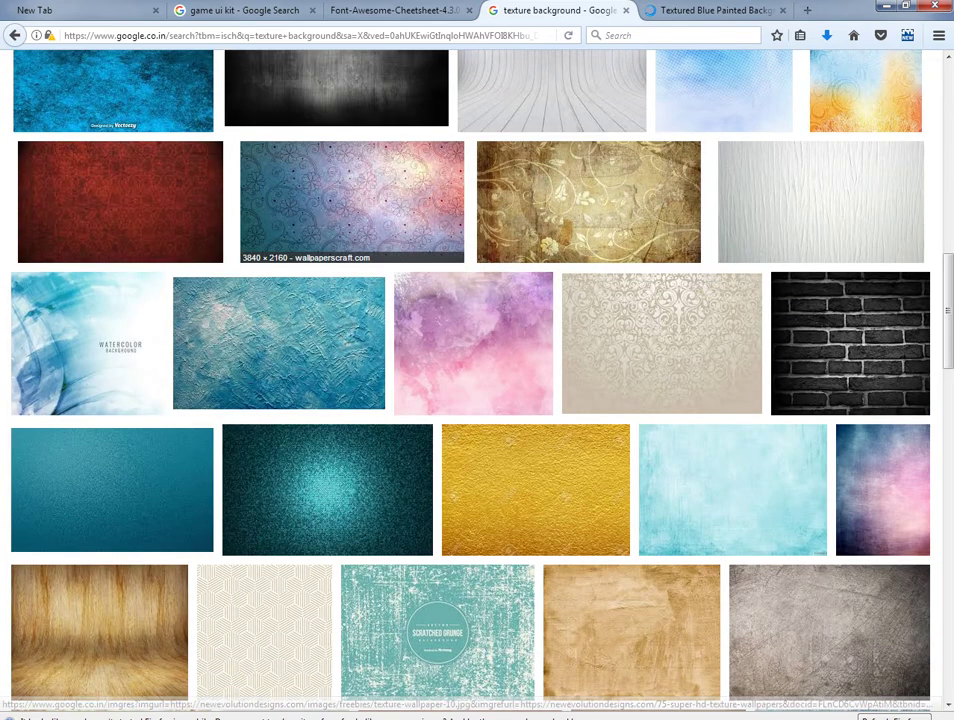
# Open the blue textured wallpaper image on its own, then return to the texture results
pyautogui.click(279, 343)
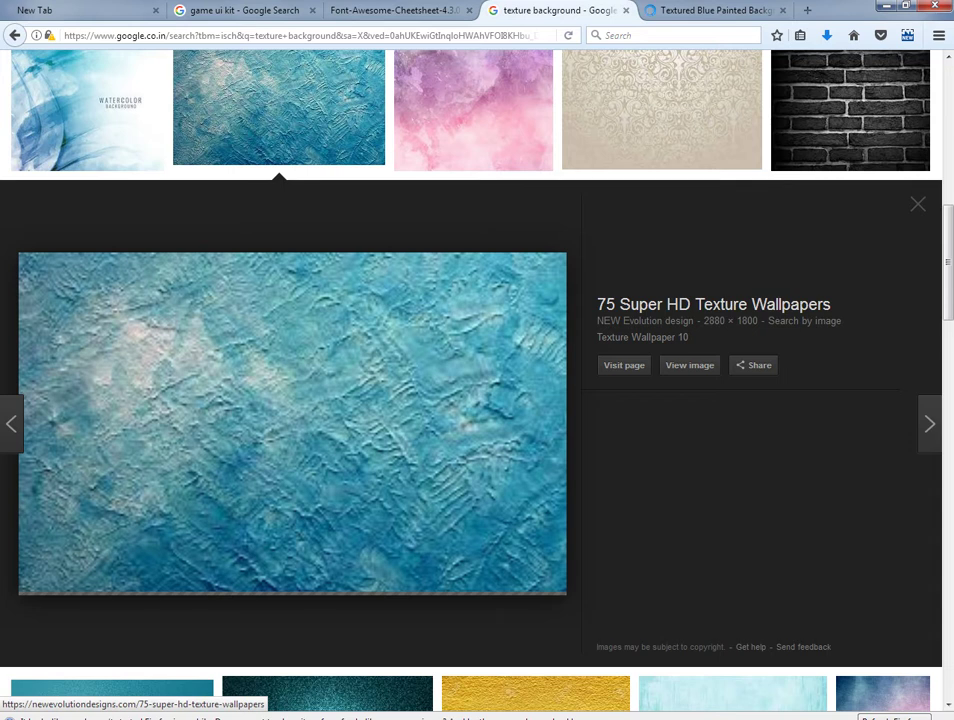
pyautogui.click(690, 365)
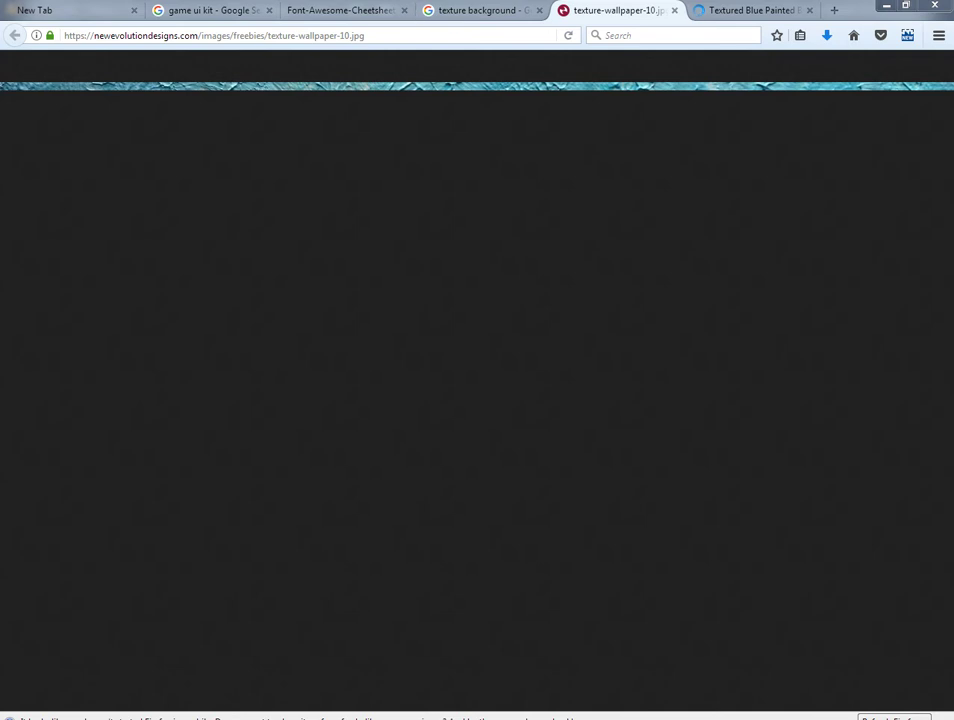
pyautogui.hotkey('ctrl', 'pageup')
# Find the grey stone wall texture and view it at full size in its own tab
pyautogui.scroll(-3, 688, 364)
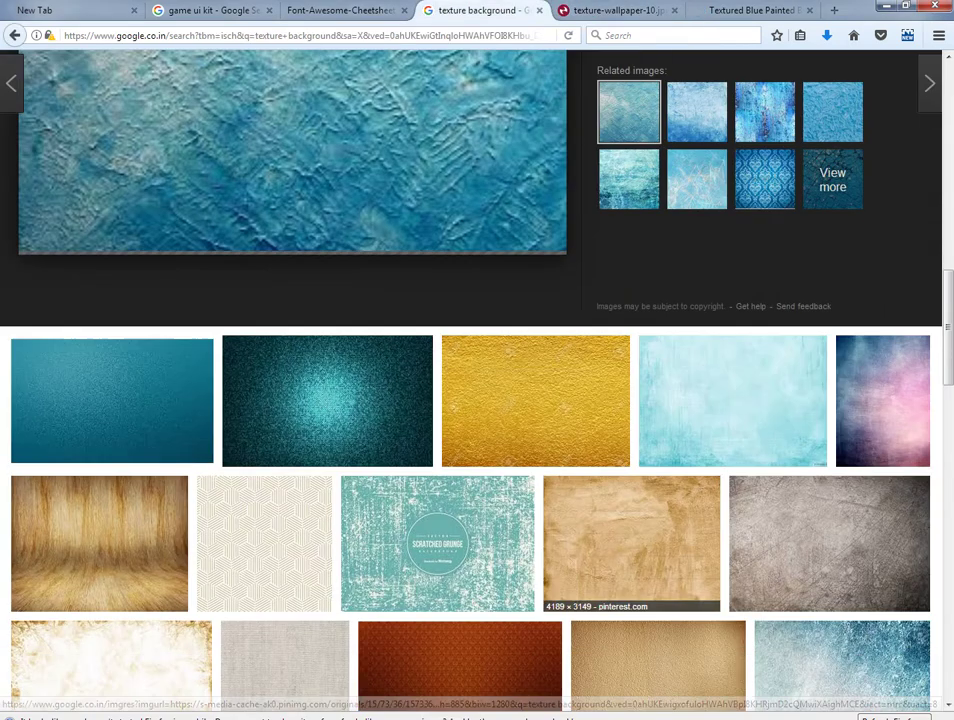
pyautogui.scroll(-2, 590, 400)
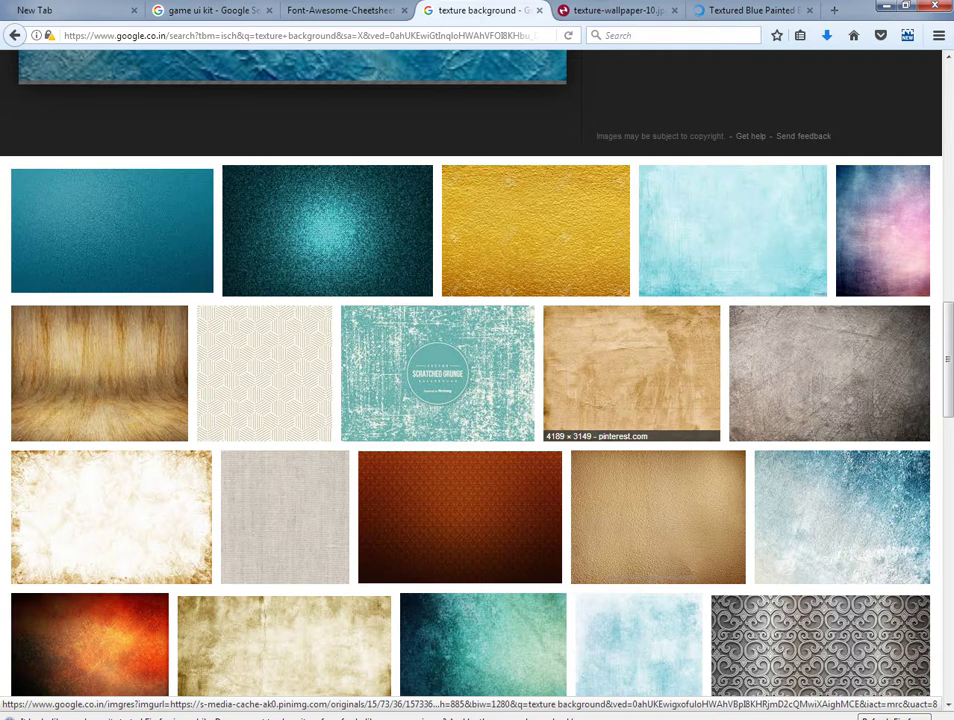
pyautogui.scroll(-1, 640, 390)
pyautogui.scroll(-1, 640, 390)
pyautogui.scroll(-1, 640, 390)
pyautogui.scroll(-1, 640, 390)
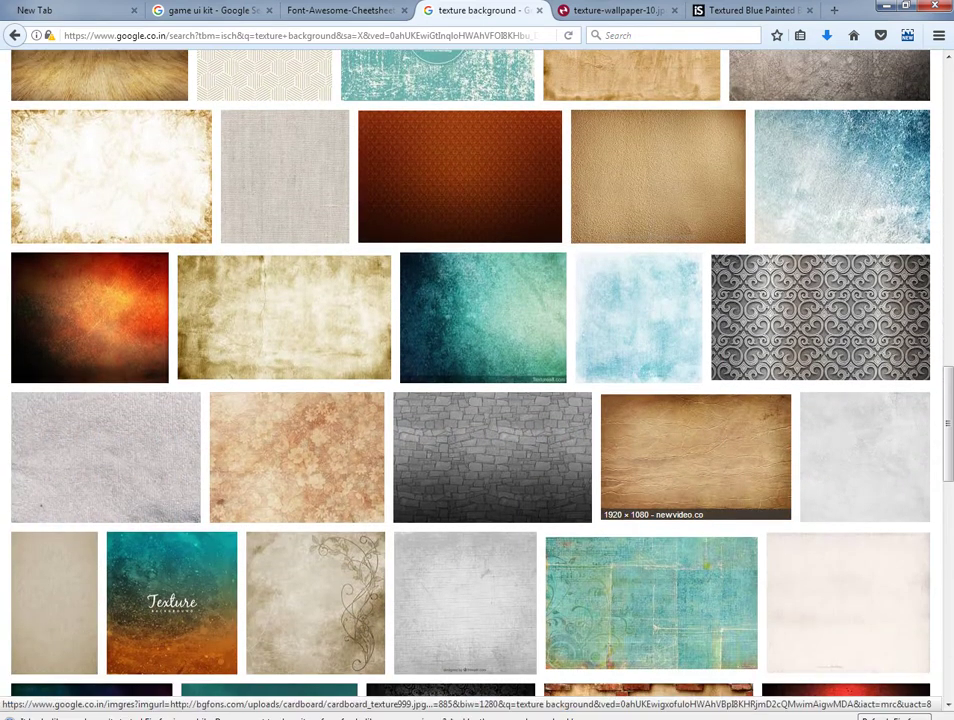
pyautogui.scroll(-1, 560, 400)
pyautogui.click(560, 400)
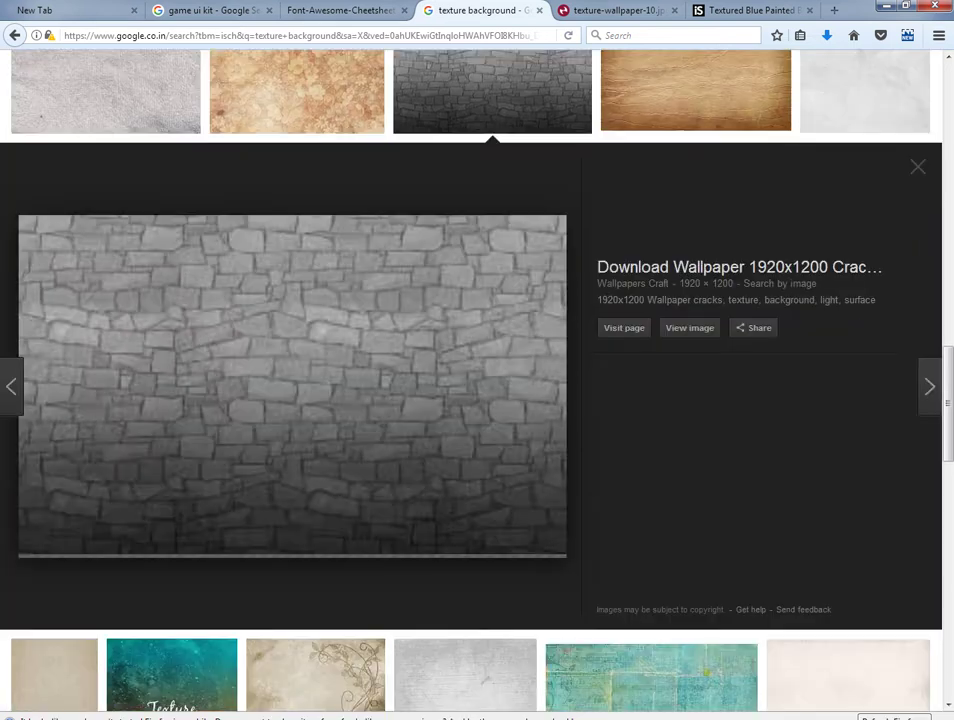
pyautogui.click(300, 400)
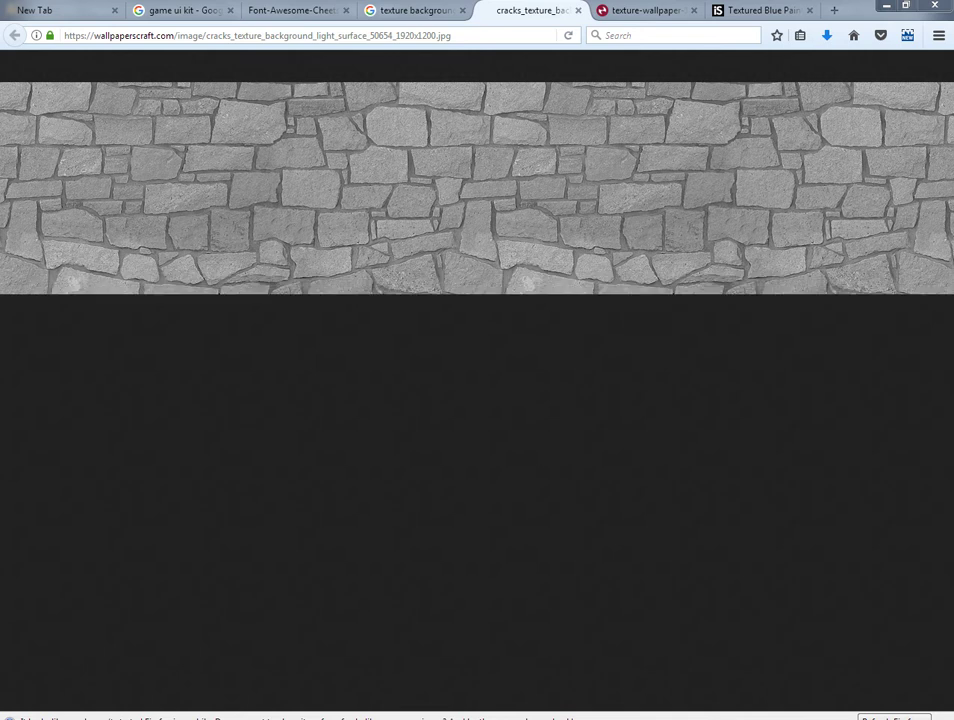
pyautogui.click(361, 180)
# Draw a 480 × 800 px rectangle from the artboard's top-left to bottom-right corner
pyautogui.rightClick(413, 186)
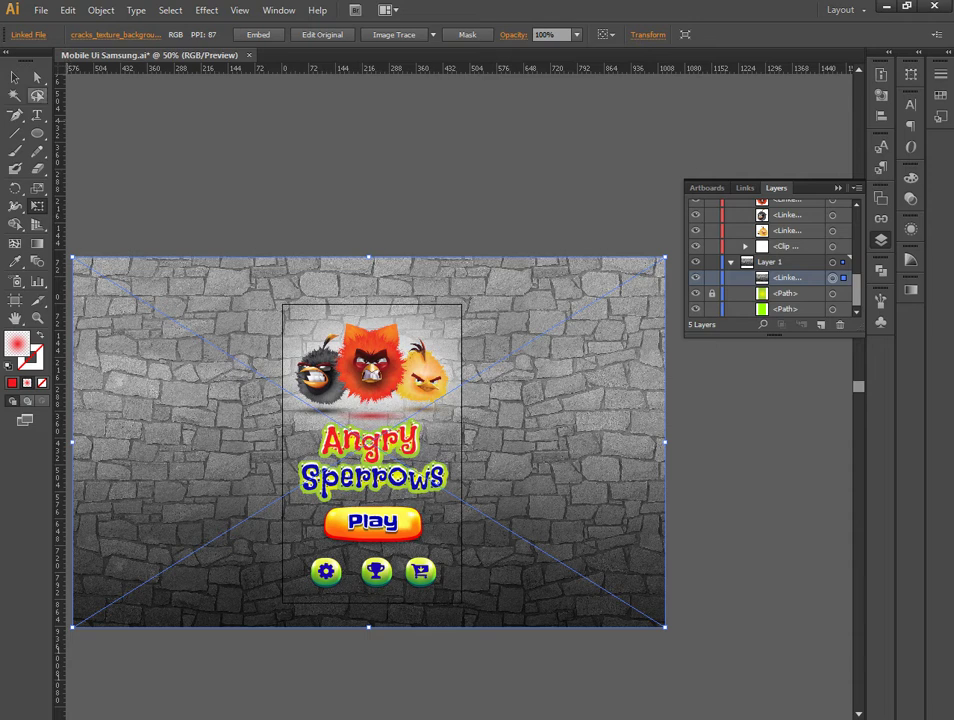
pyautogui.click(37, 133)
pyautogui.moveTo(37, 133); pyautogui.dragTo(90, 132)
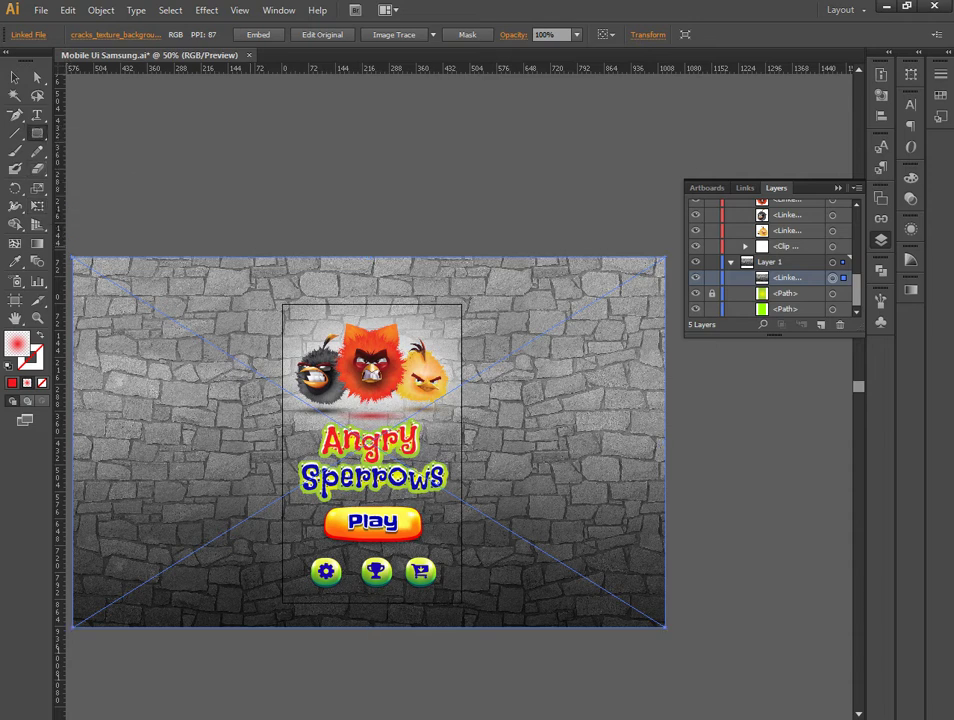
pyautogui.moveTo(282, 305)
pyautogui.mouseDown()
pyautogui.moveTo(432, 574)
pyautogui.moveTo(460, 602)
pyautogui.mouseUp()
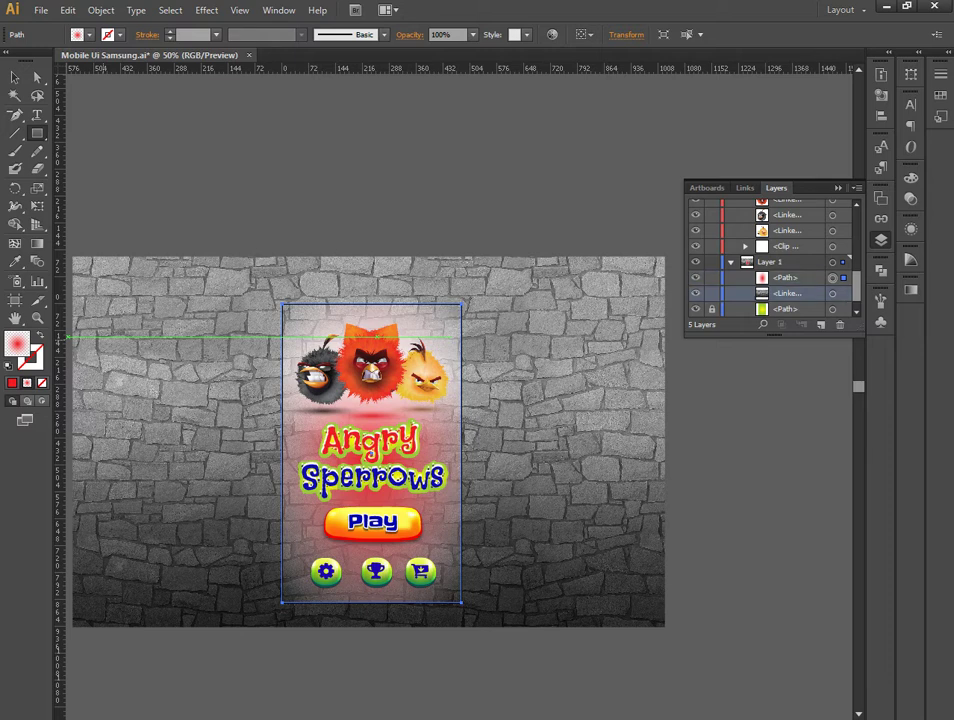
# Set the rectangle's Transparency blend mode to Screen after briefly trying Multiply
pyautogui.click(910, 198)
pyautogui.click(760, 185)
pyautogui.click(756, 238)
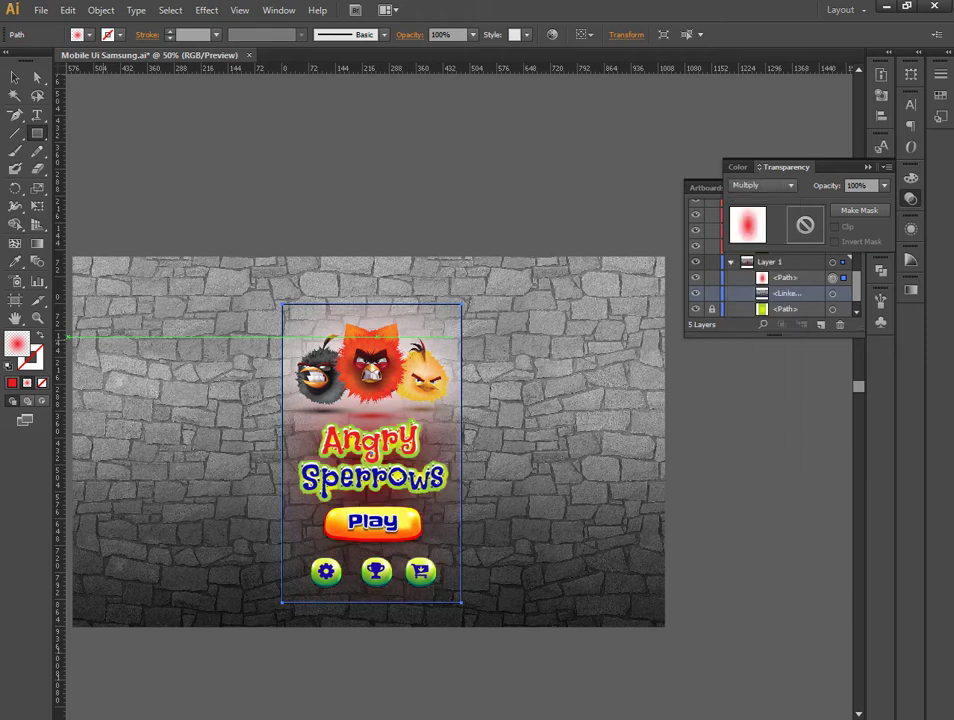
pyautogui.click(762, 185)
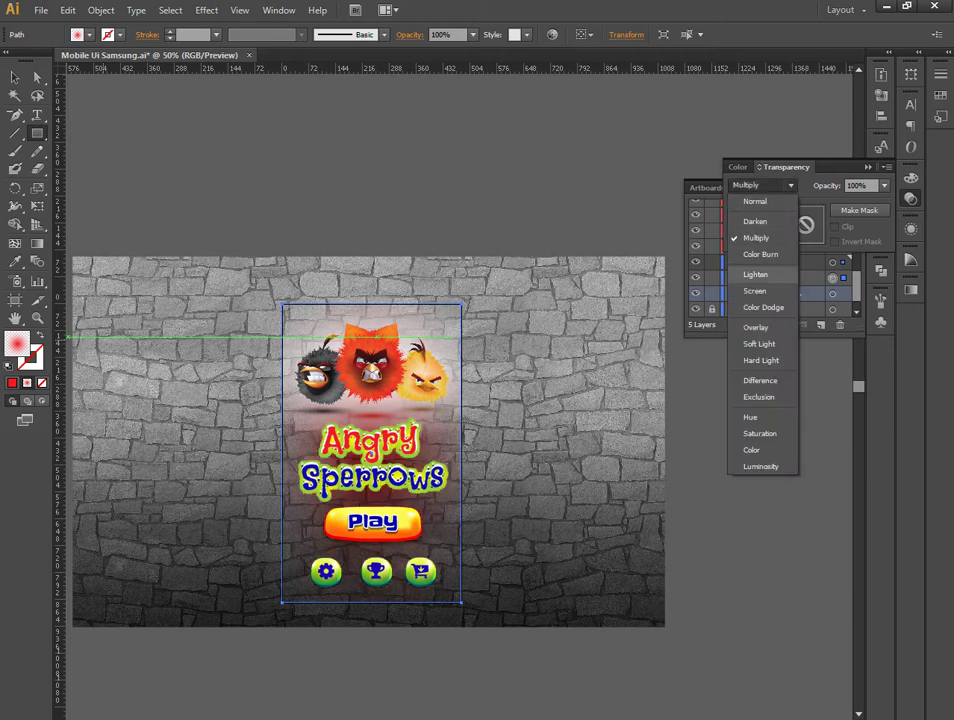
pyautogui.click(755, 290)
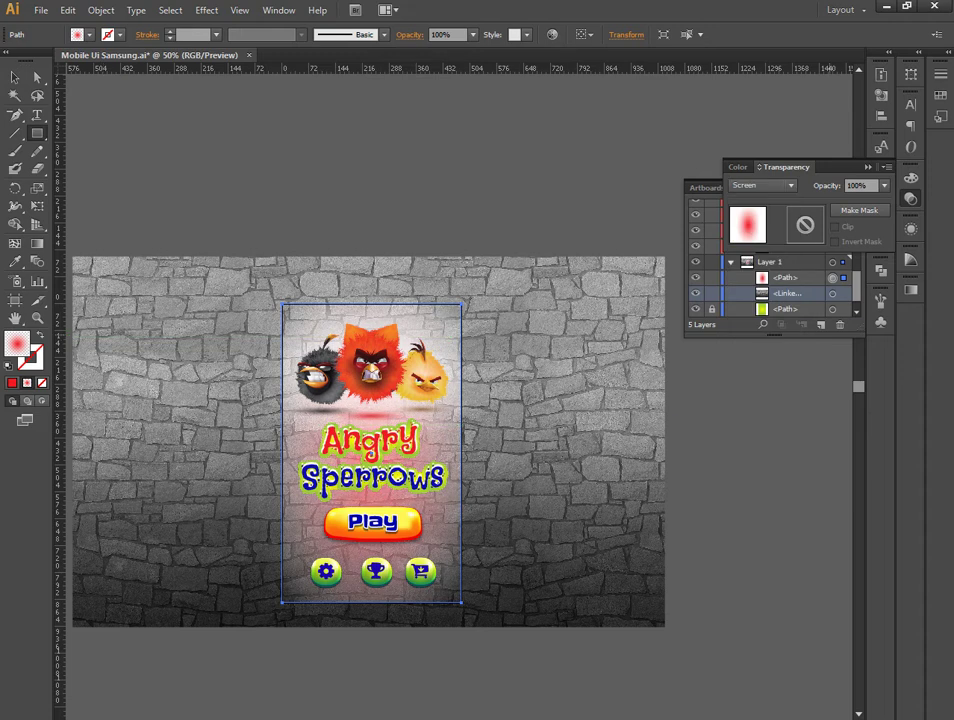
# Bring back the Layers panel and select the gradient rectangle and stone image layers
pyautogui.press('F7')
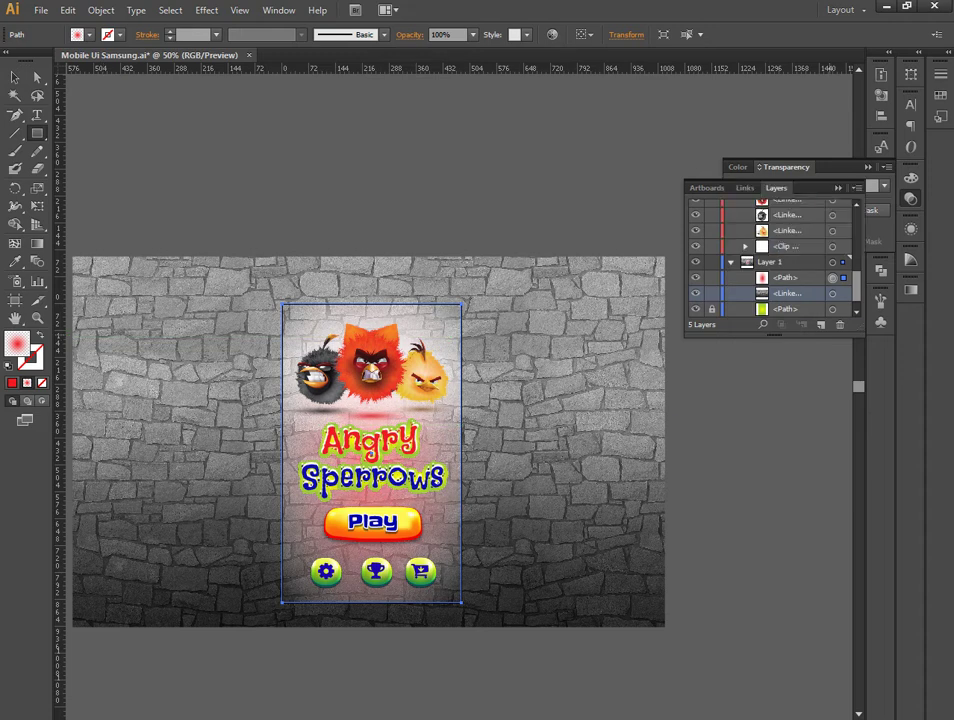
pyautogui.hotkey('ctrl', '2')
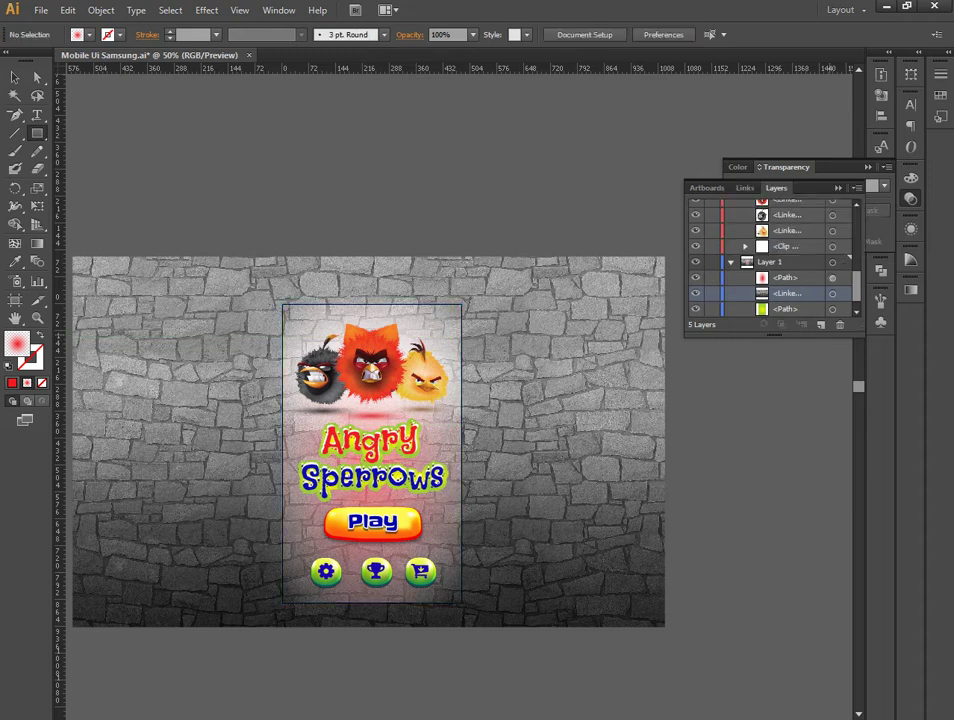
pyautogui.keyDown('shift'); pyautogui.click(785, 277); pyautogui.keyUp('shift')
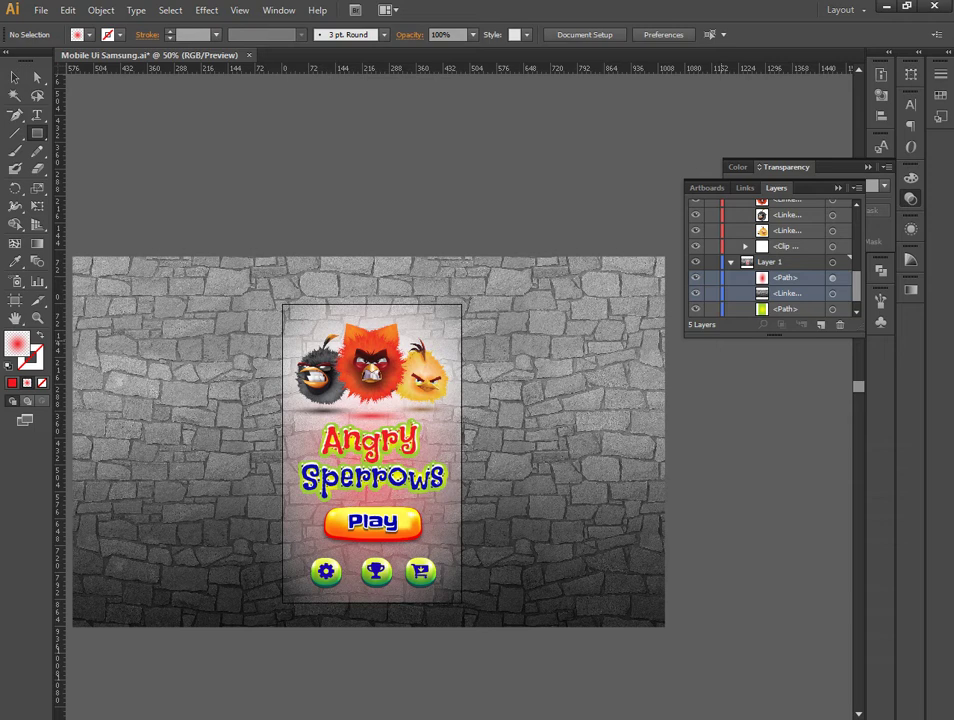
pyautogui.click(832, 277)
# Clip the stone texture image to the phone-sized rectangle with Make Clipping Mask
pyautogui.keyDown('shift'); pyautogui.click(832, 293); pyautogui.keyUp('shift')
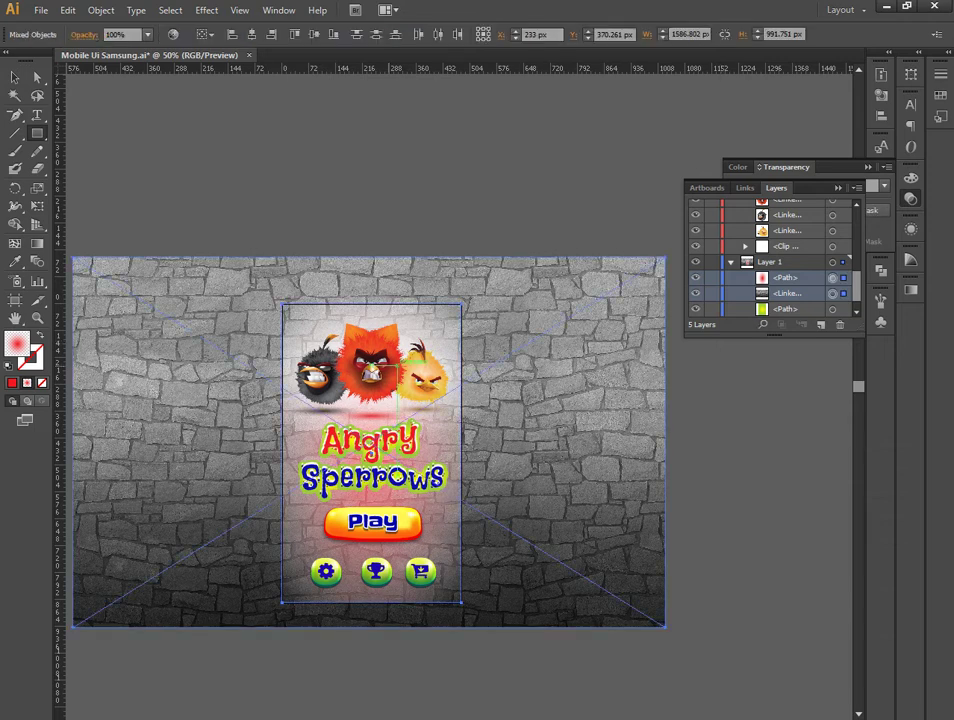
pyautogui.rightClick(445, 318)
pyautogui.click(510, 404)
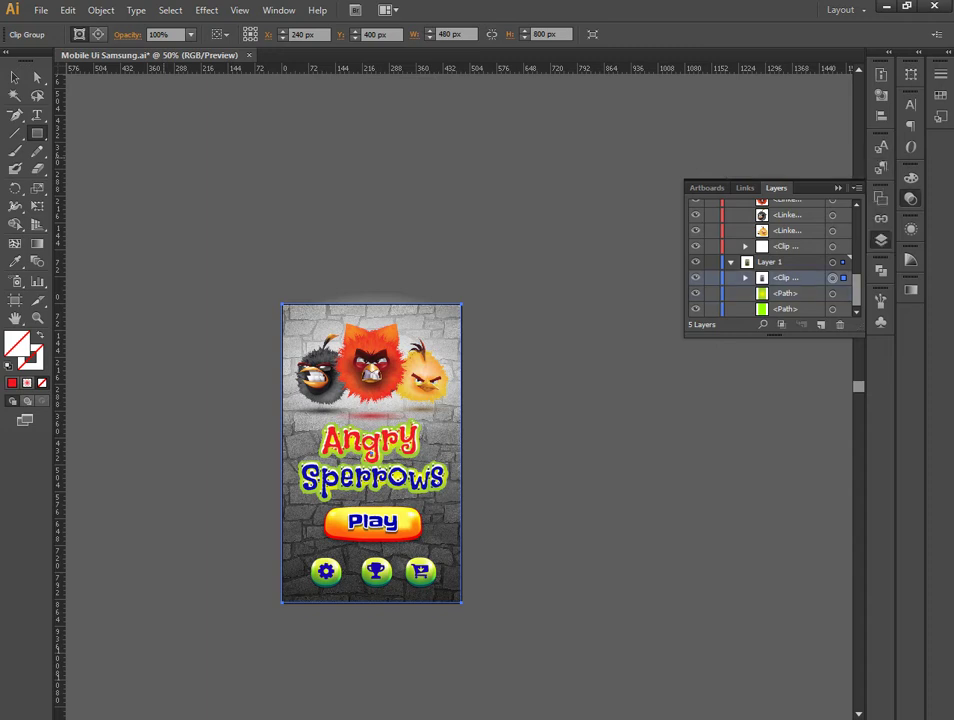
# Set the clipped texture to Multiply blending, trying 30% and 40% before settling on 50% opacity
pyautogui.hotkey('ctrl', 'shift', 'F10')
pyautogui.click(762, 185)
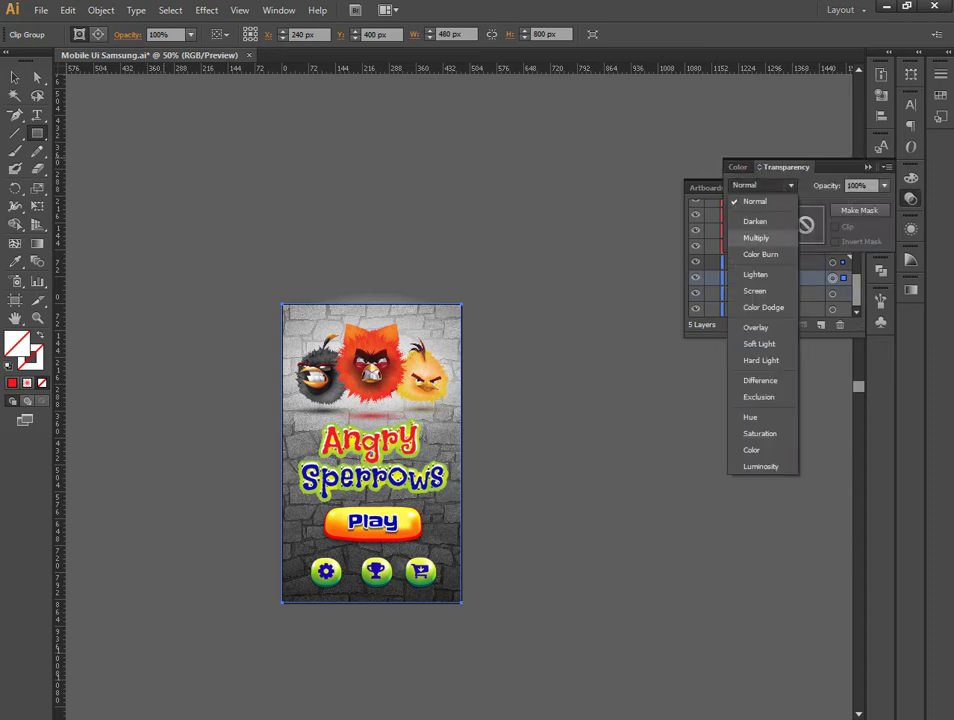
pyautogui.click(756, 238)
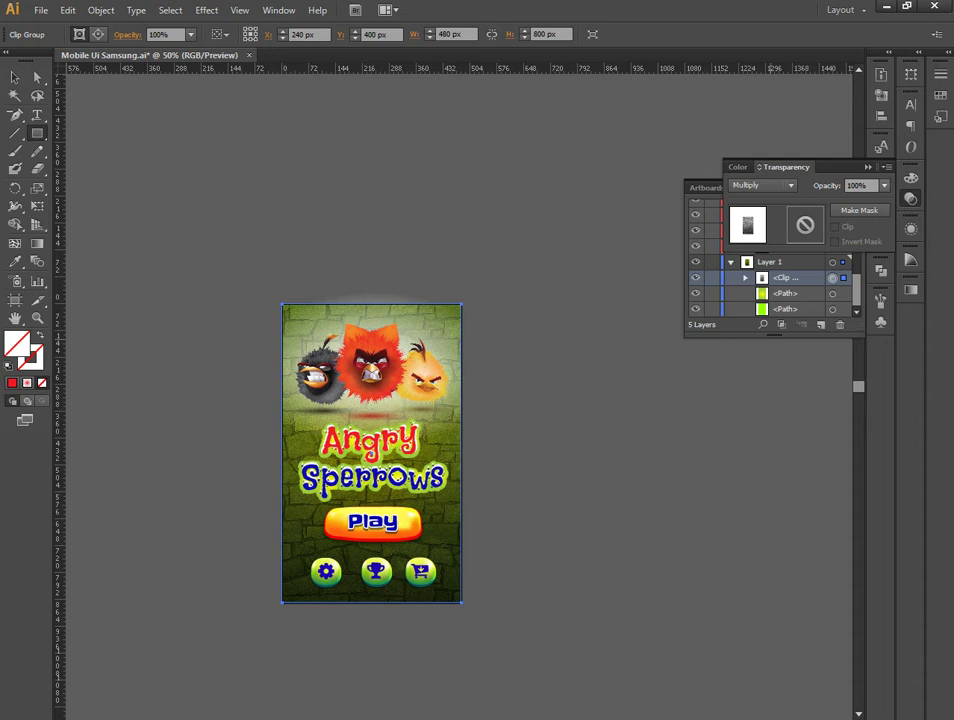
pyautogui.click(884, 185)
pyautogui.click(905, 244)
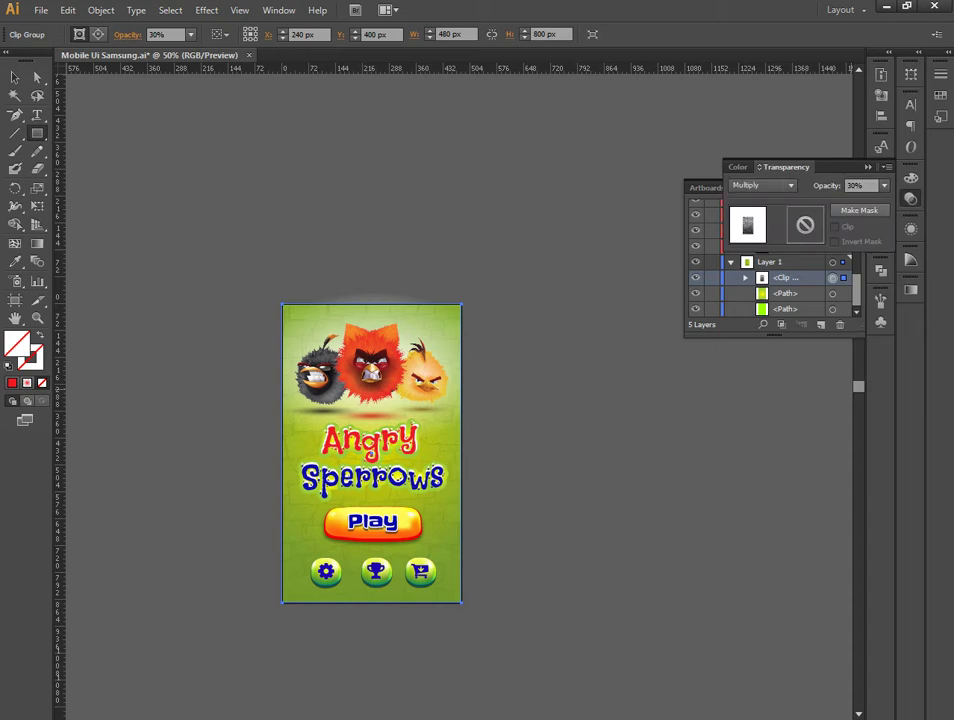
pyautogui.click(884, 185)
pyautogui.click(905, 260)
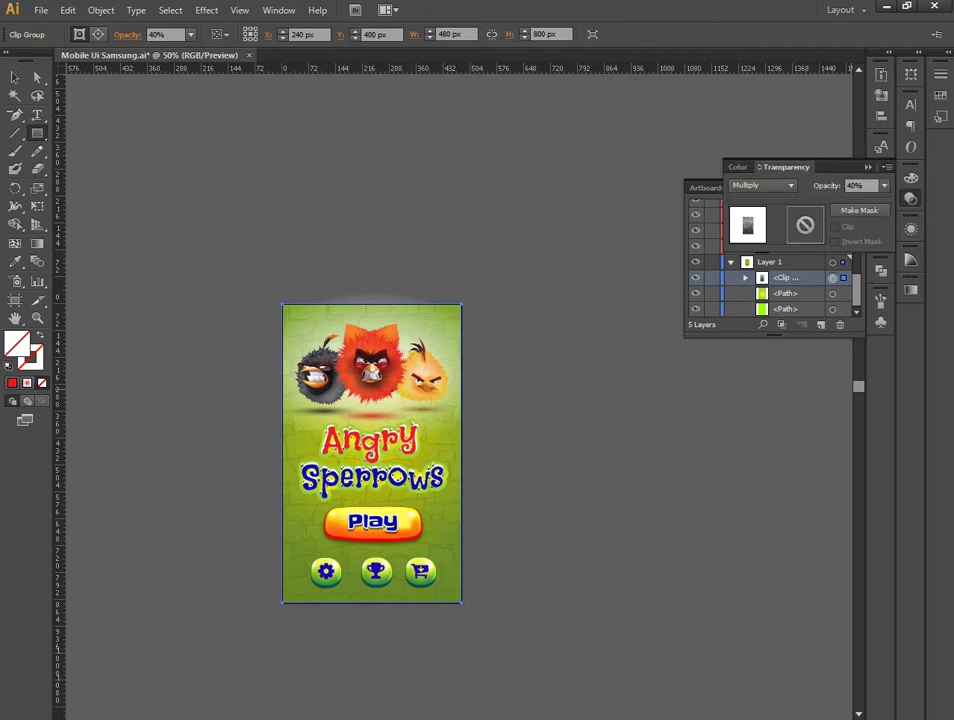
pyautogui.click(884, 185)
pyautogui.click(895, 279)
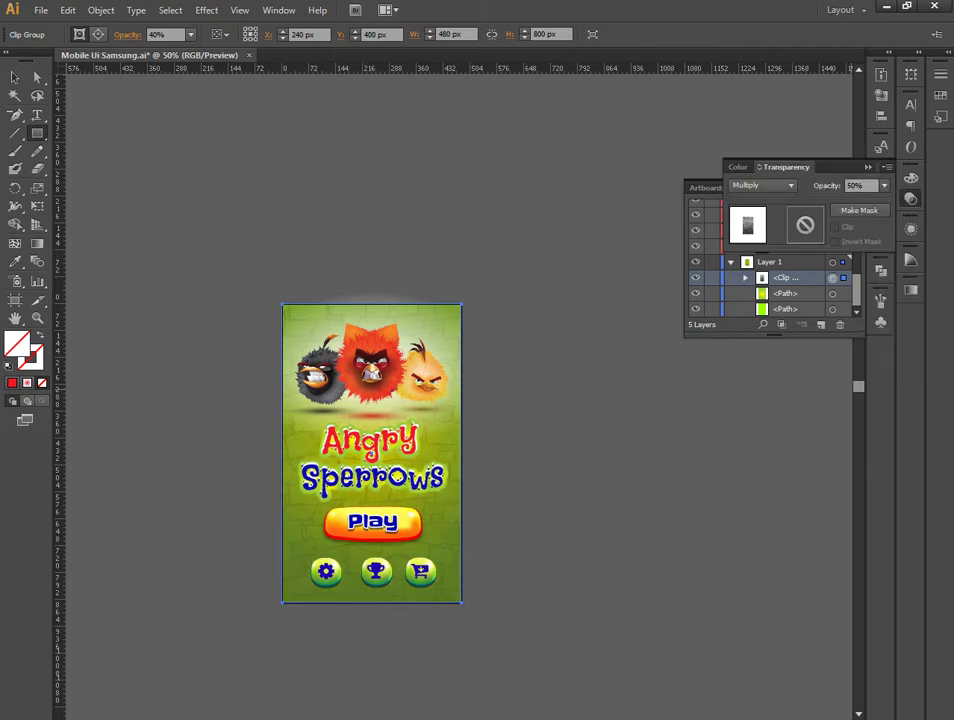
pyautogui.hotkey('ctrl', 'shift', 'a')
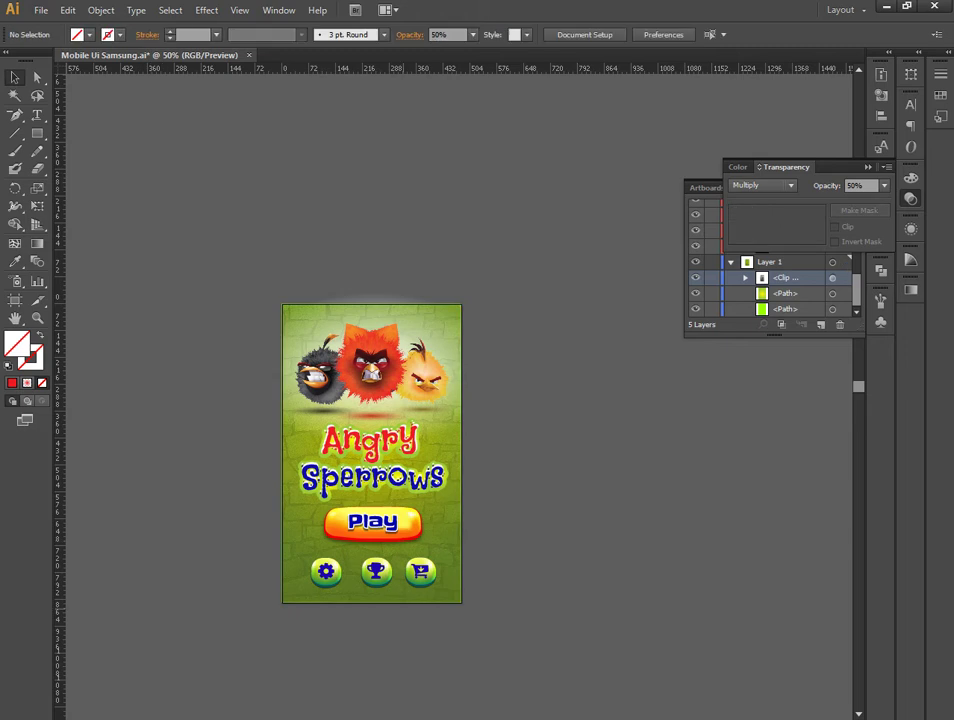
pyautogui.hotkey('ctrl', '+')
pyautogui.hotkey('ctrl', '+')
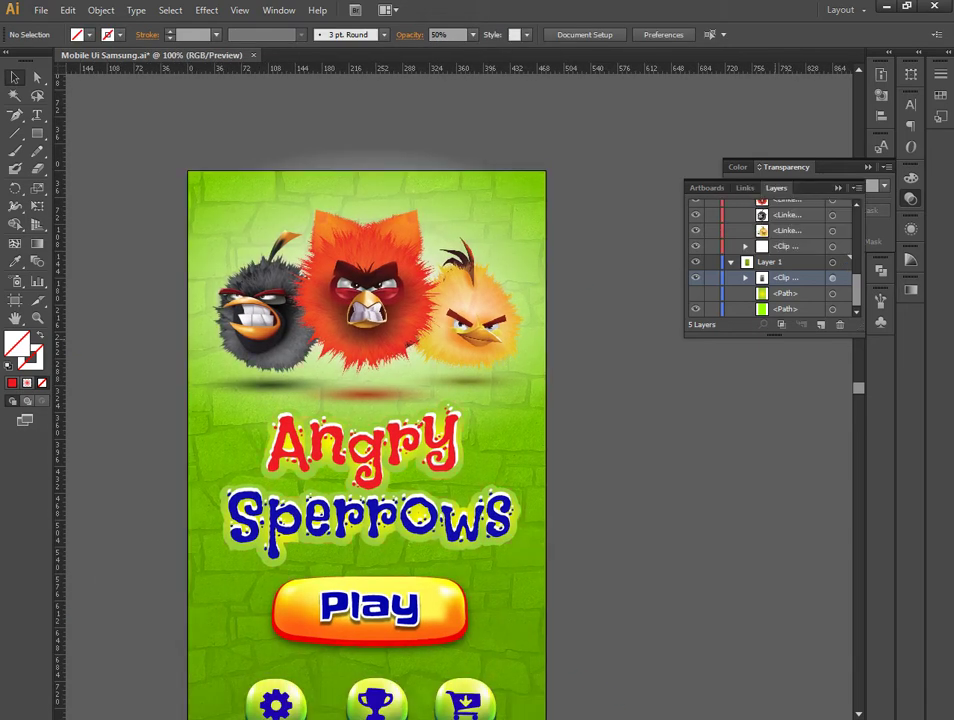
pyautogui.hotkey('ctrl', '-')
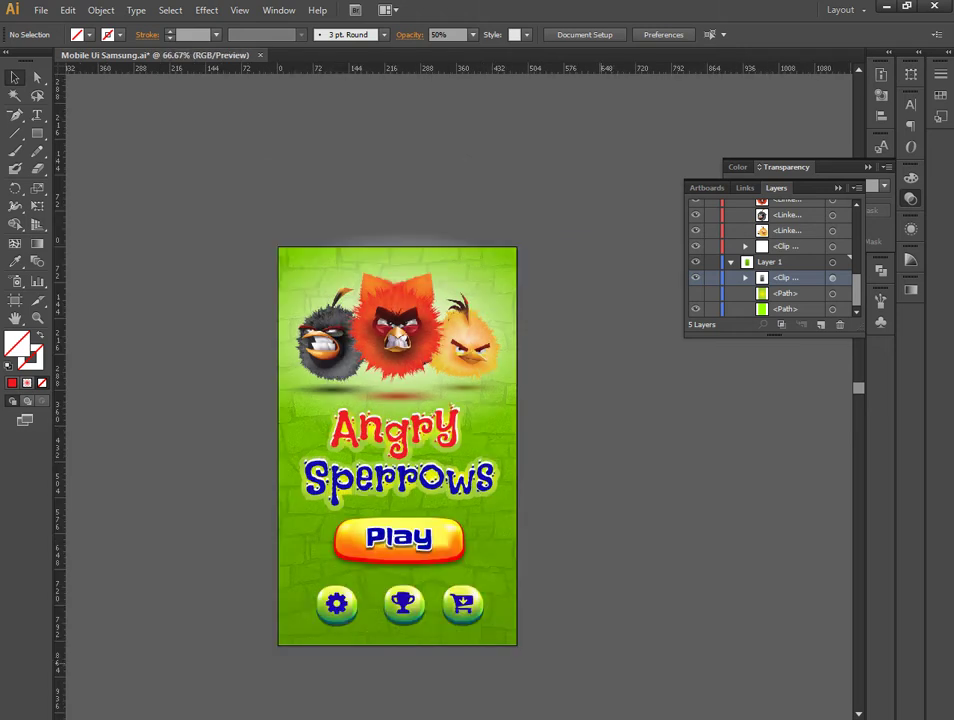
pyautogui.hotkey('ctrl', '-')
pyautogui.hotkey('ctrl', '+')
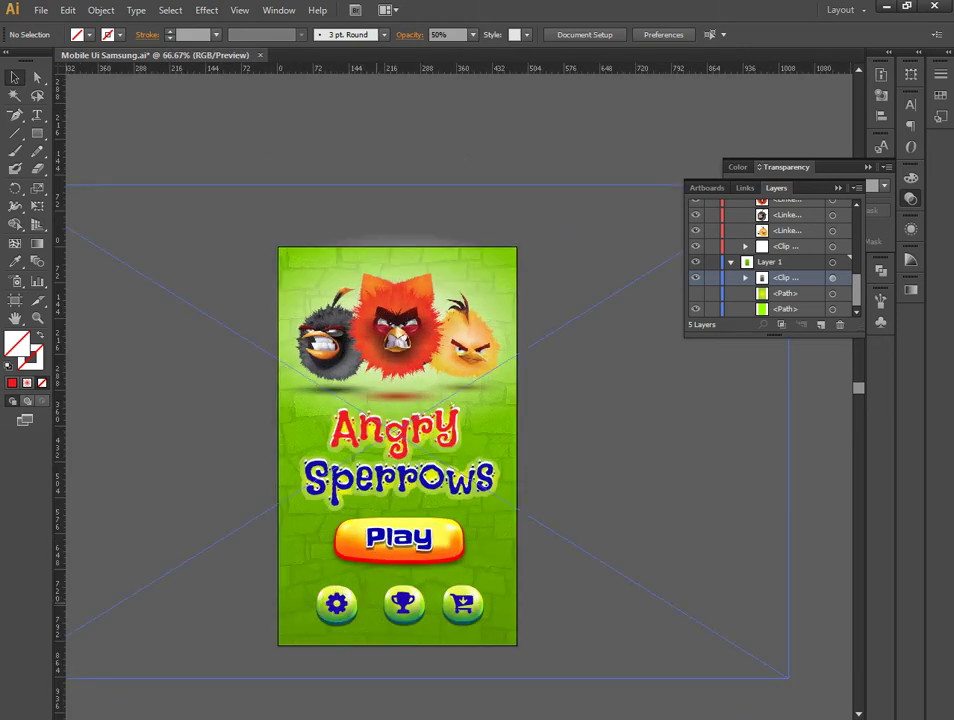
pyautogui.scroll(-2, 398, 405)
# Lower the shadow ellipse under the birds to 60% opacity
pyautogui.click(398, 315)
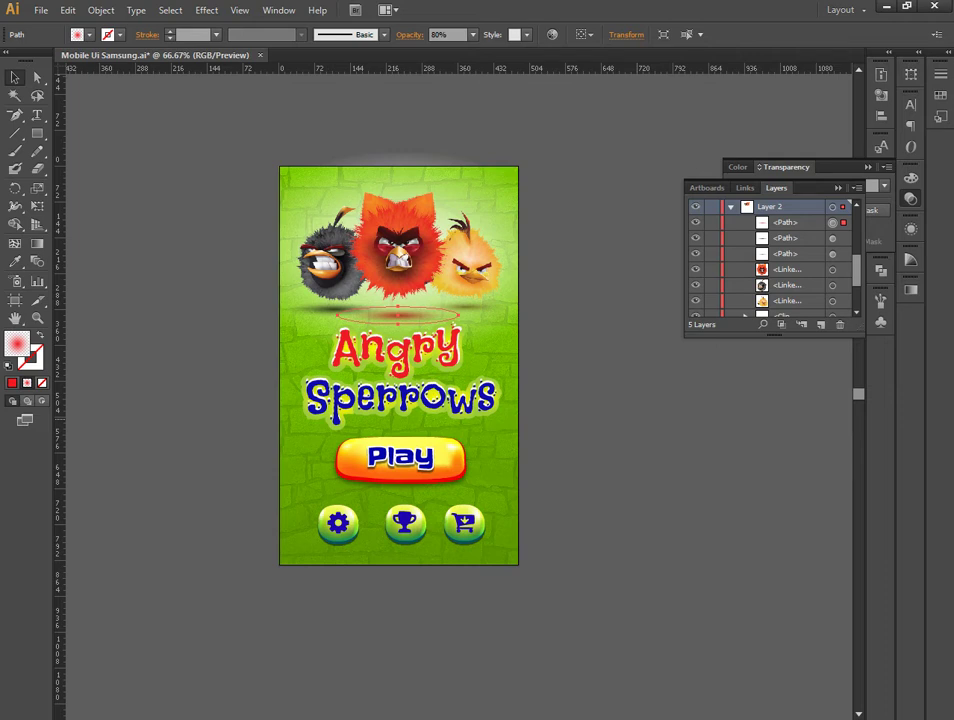
pyautogui.click(785, 222)
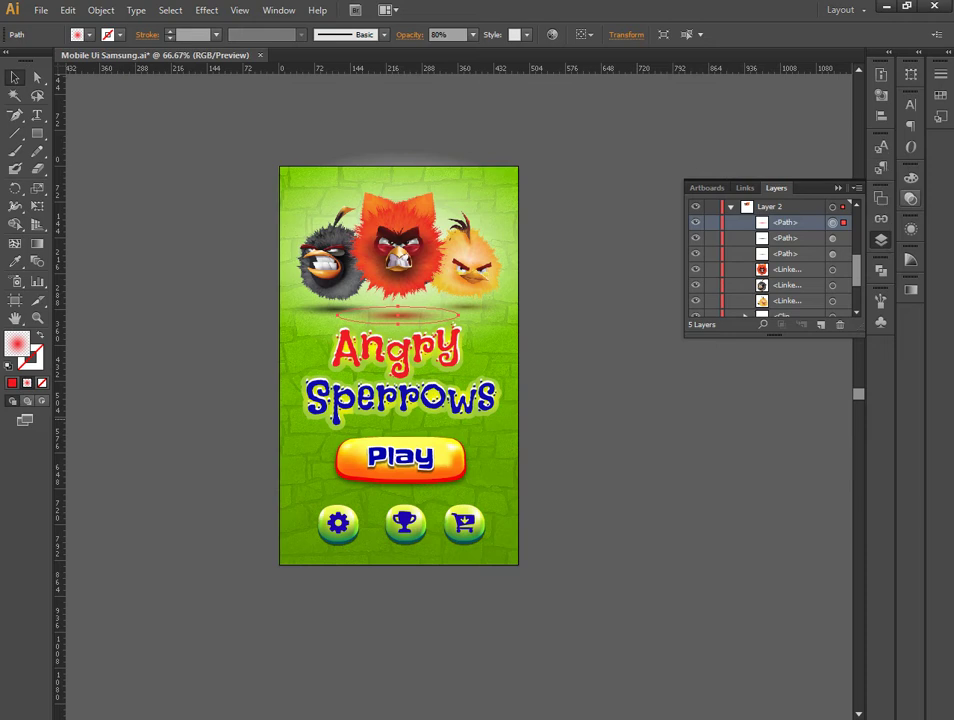
pyautogui.hotkey('ctrl', 'shift', 'F10')
pyautogui.click(884, 185)
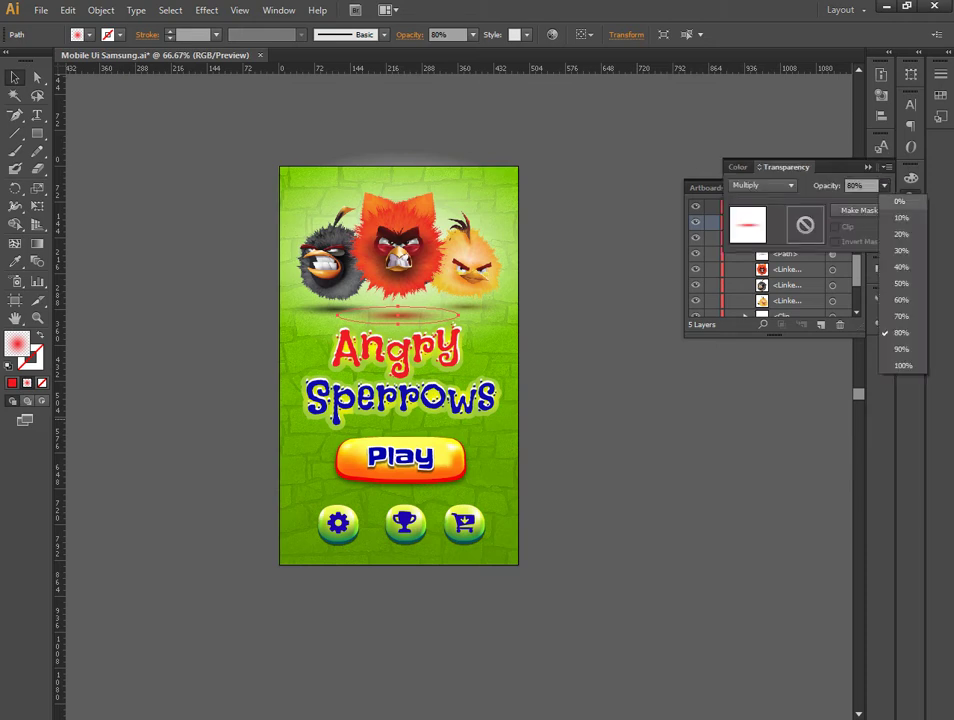
pyautogui.click(900, 318)
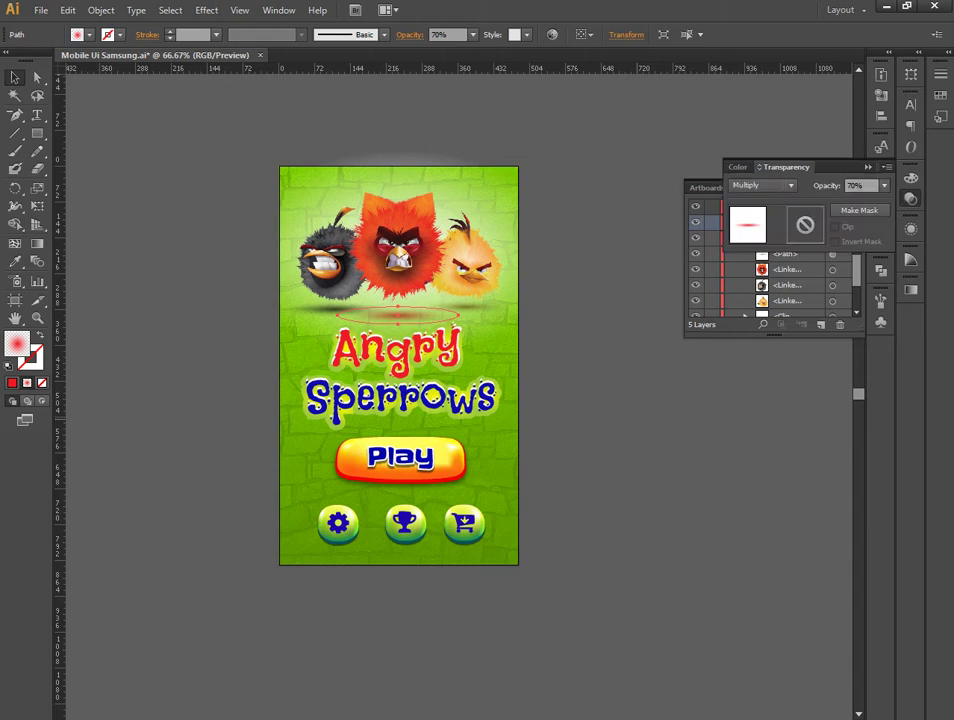
pyautogui.click(884, 185)
pyautogui.click(901, 299)
pyautogui.click(555, 165)
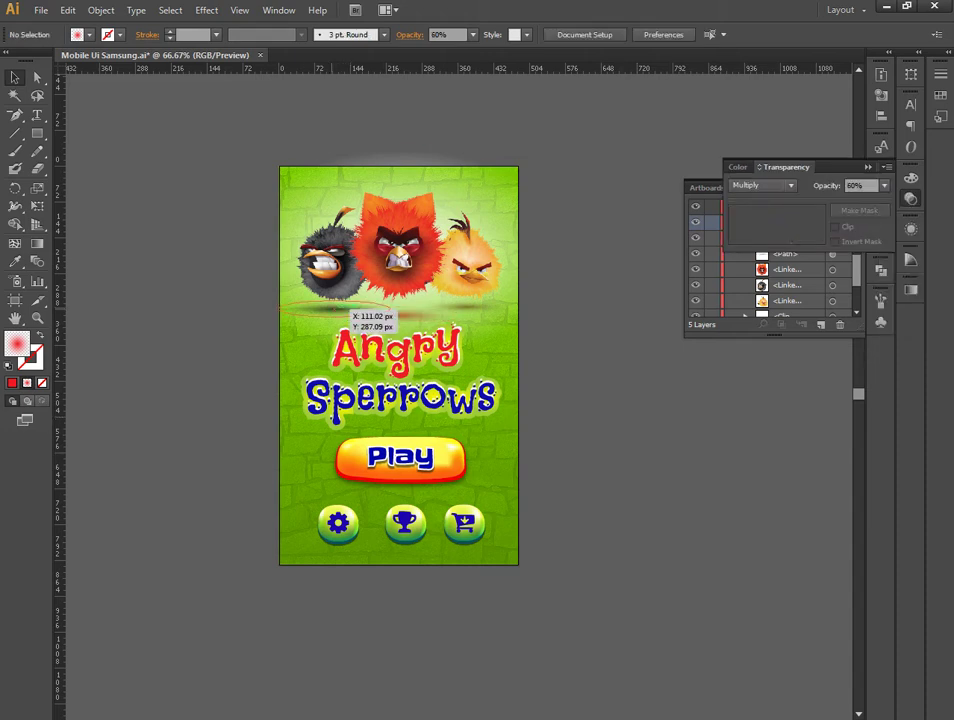
# Move the black bird's shadow under the yellow bird and set it to 70% opacity
pyautogui.click(310, 308)
pyautogui.click(884, 185)
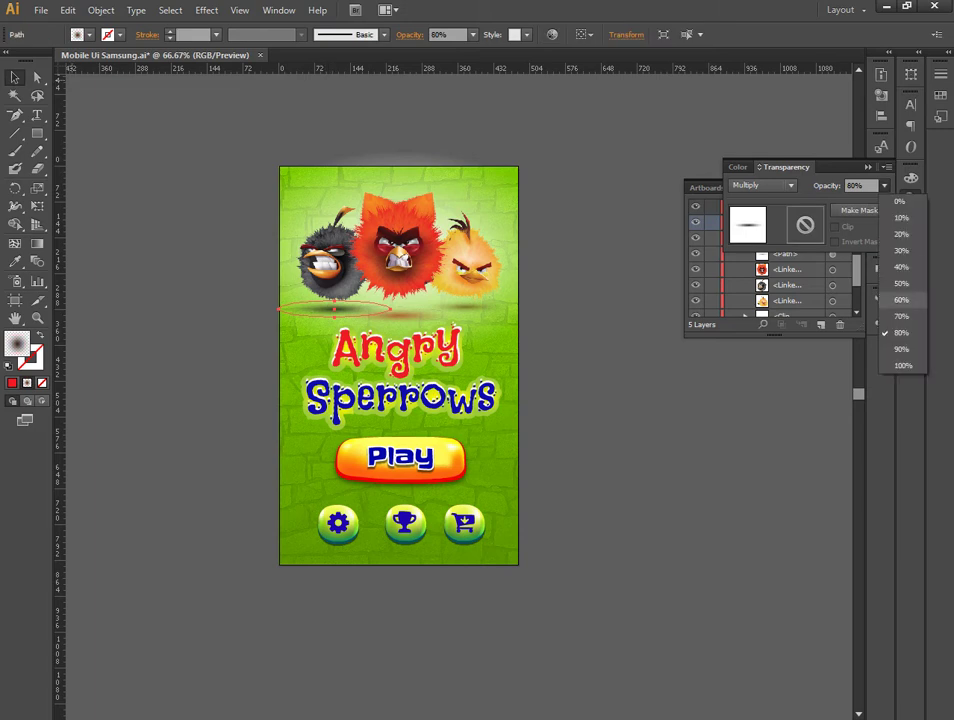
pyautogui.moveTo(333, 308); pyautogui.dragTo(465, 305)
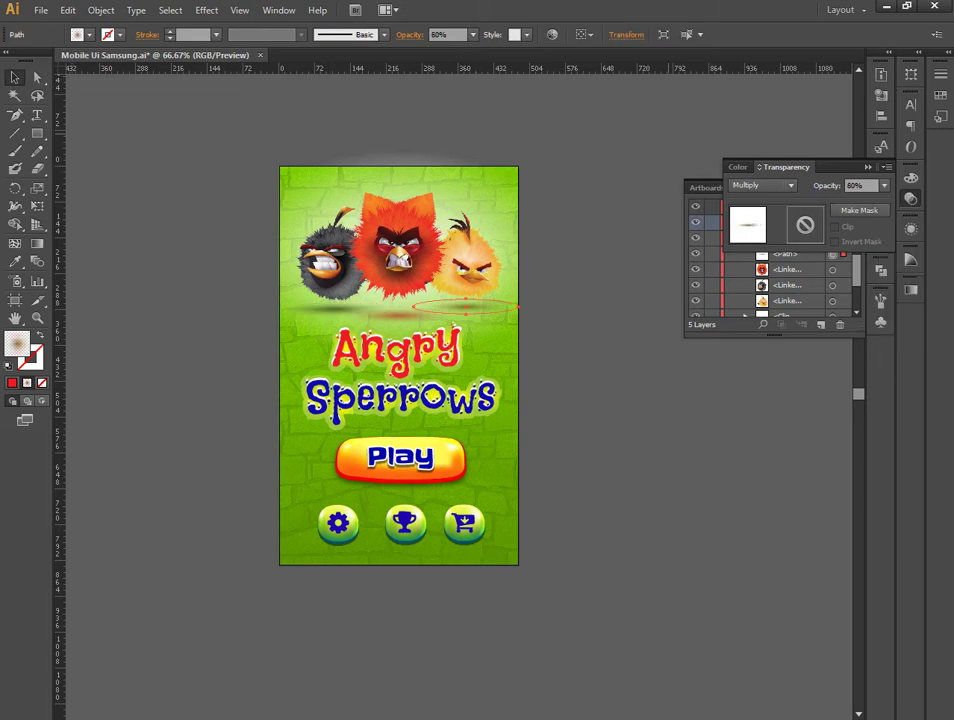
pyautogui.click(884, 185)
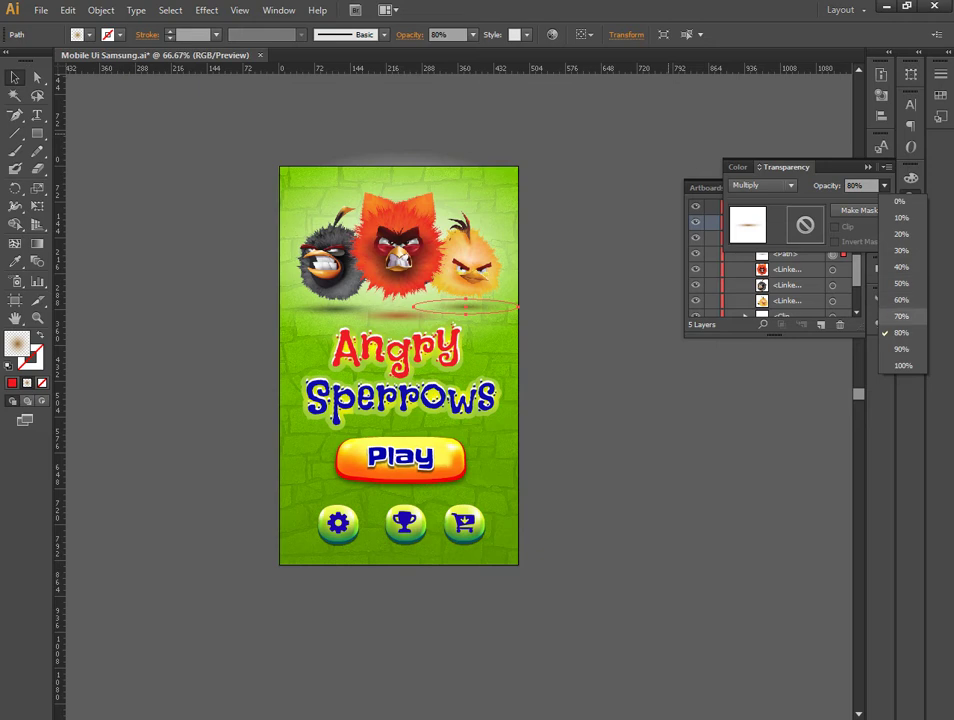
pyautogui.click(900, 316)
pyautogui.click(557, 170)
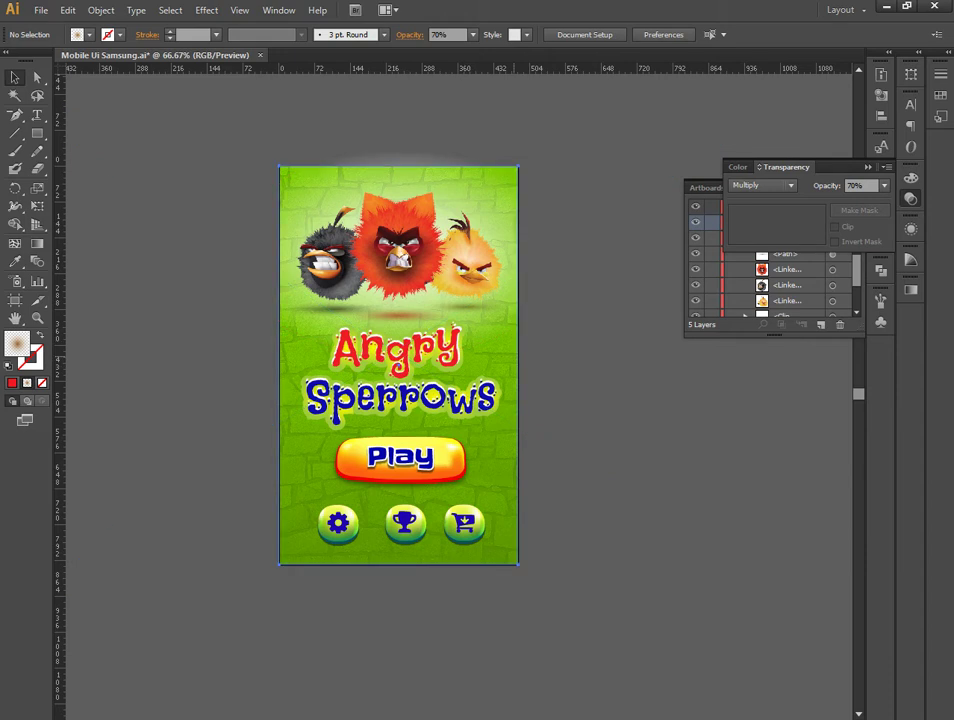
# Unlock all layers with Ctrl+Alt+2 and browse the Layers panel
pyautogui.hotkey('ctrl', 'a')
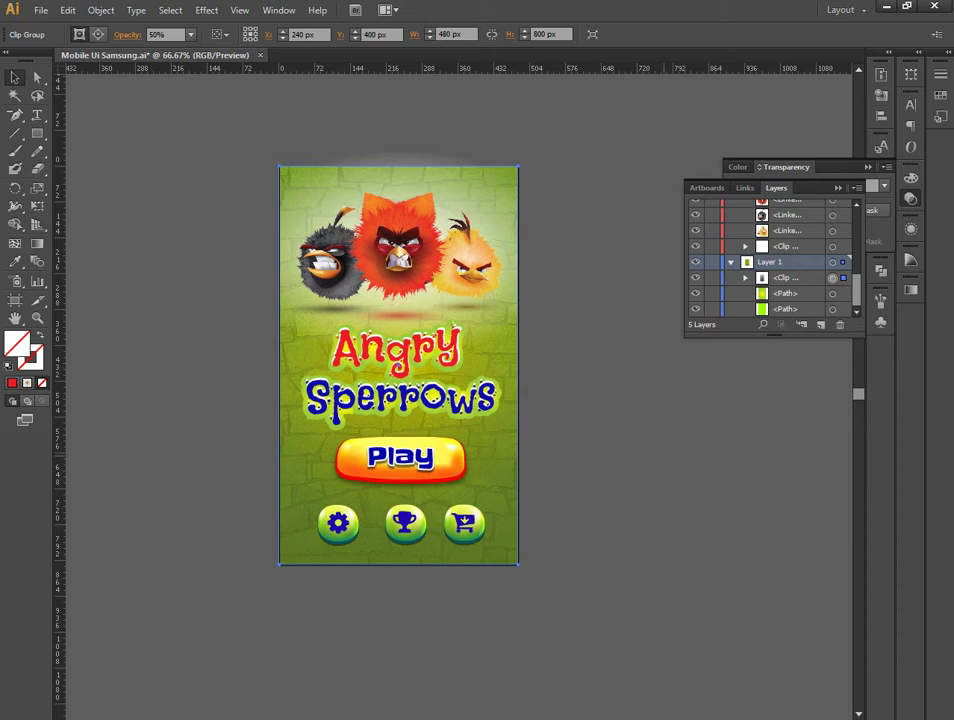
pyautogui.hotkey('ctrl', 'shift', 'a')
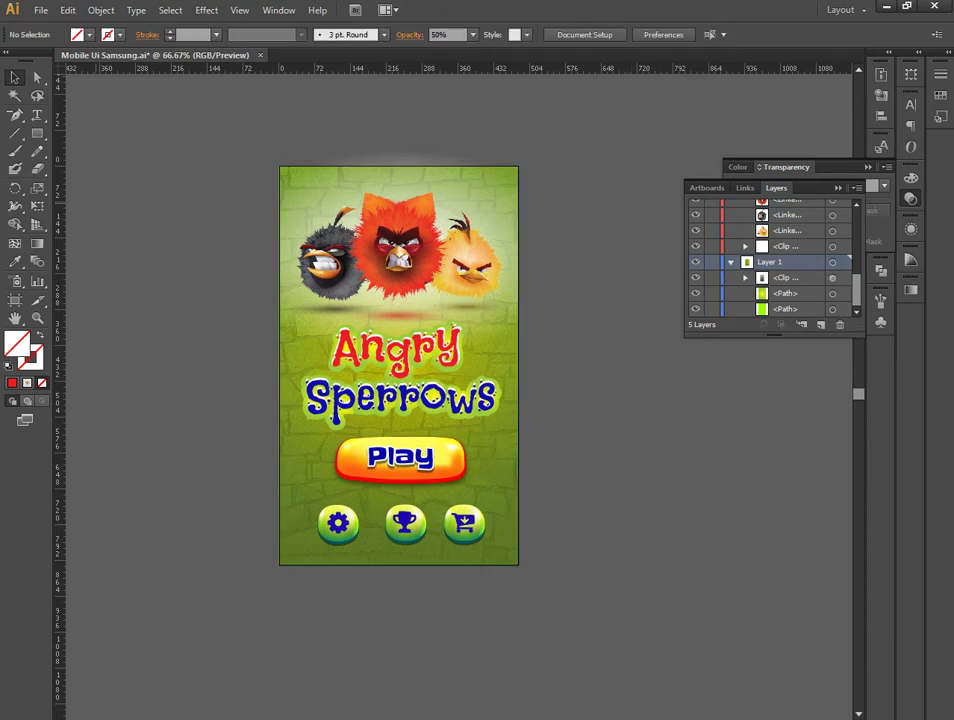
pyautogui.scroll(10, 770, 258)
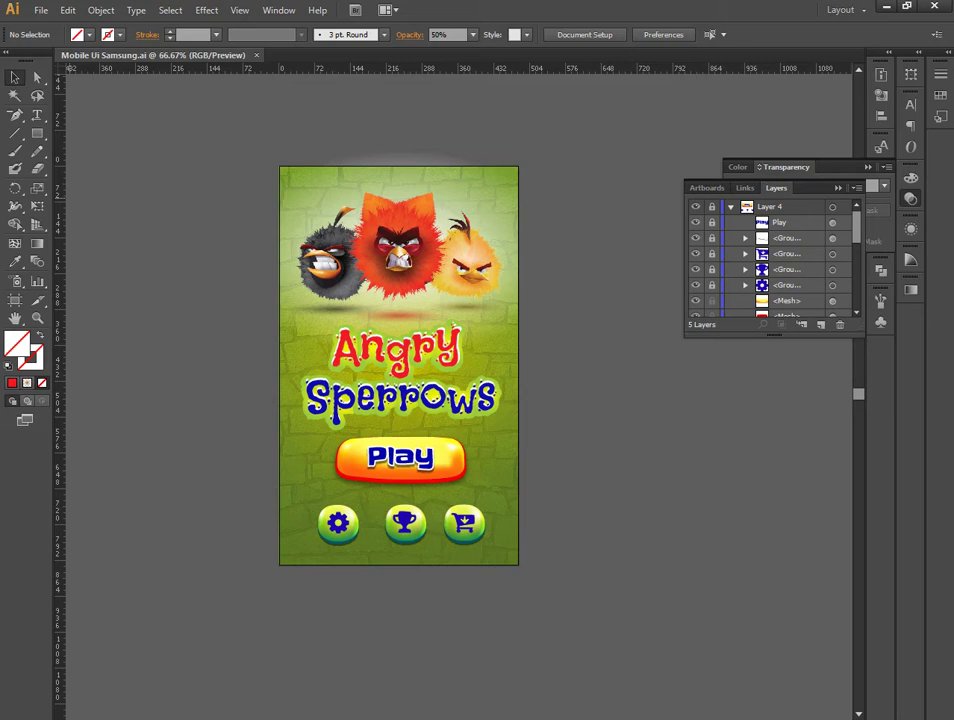
pyautogui.hotkey('ctrl', 'alt', '2')
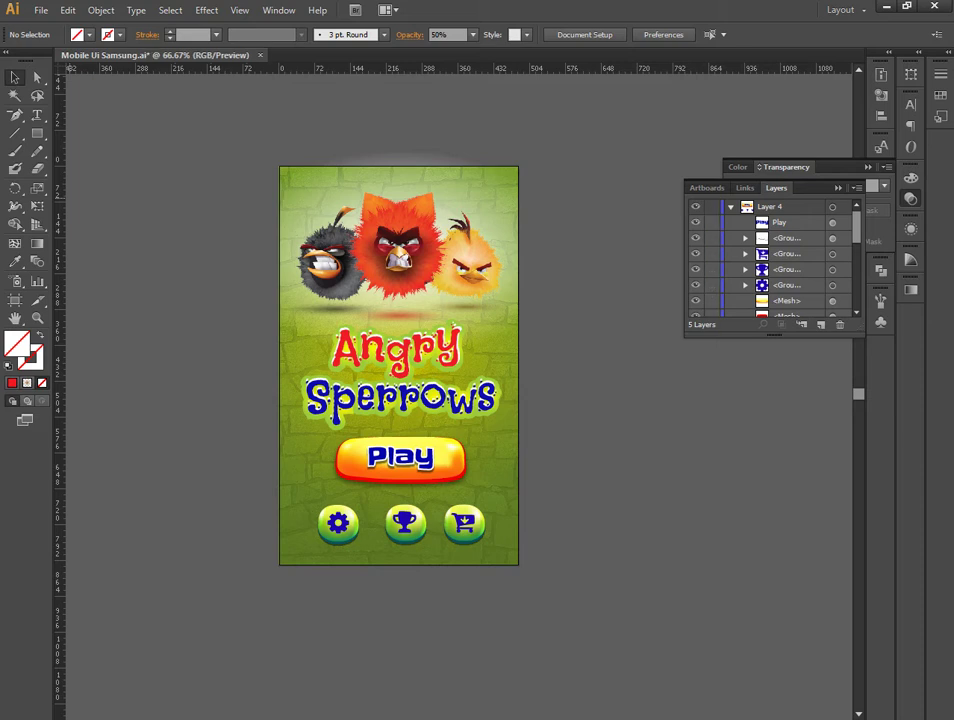
pyautogui.scroll(-3, 790, 250)
pyautogui.scroll(3, 790, 245)
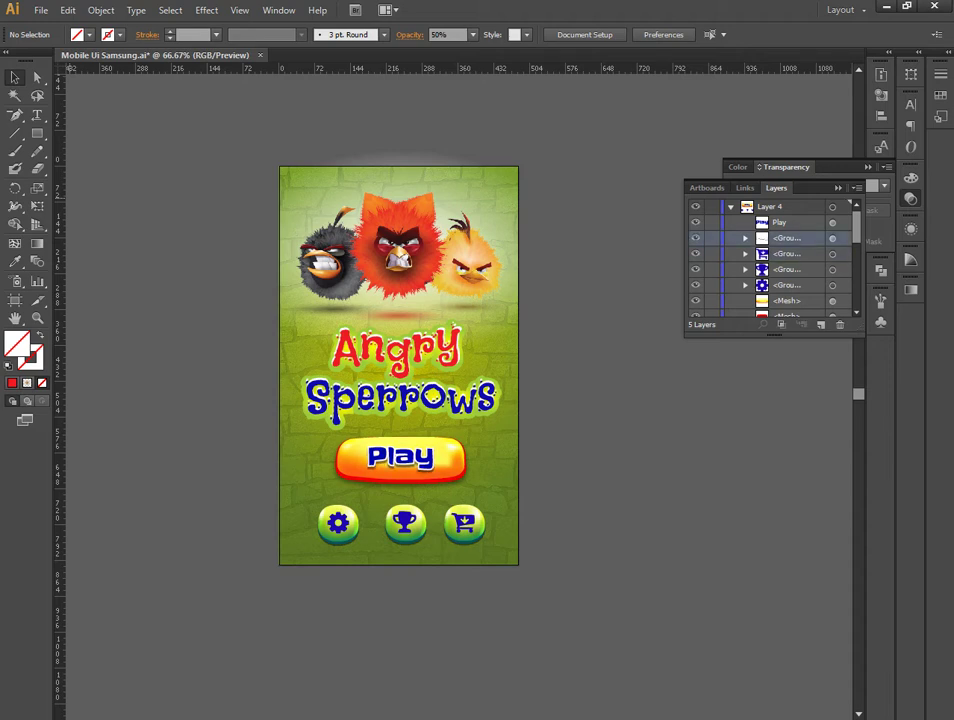
pyautogui.scroll(-5, 775, 260)
pyautogui.scroll(3, 772, 260)
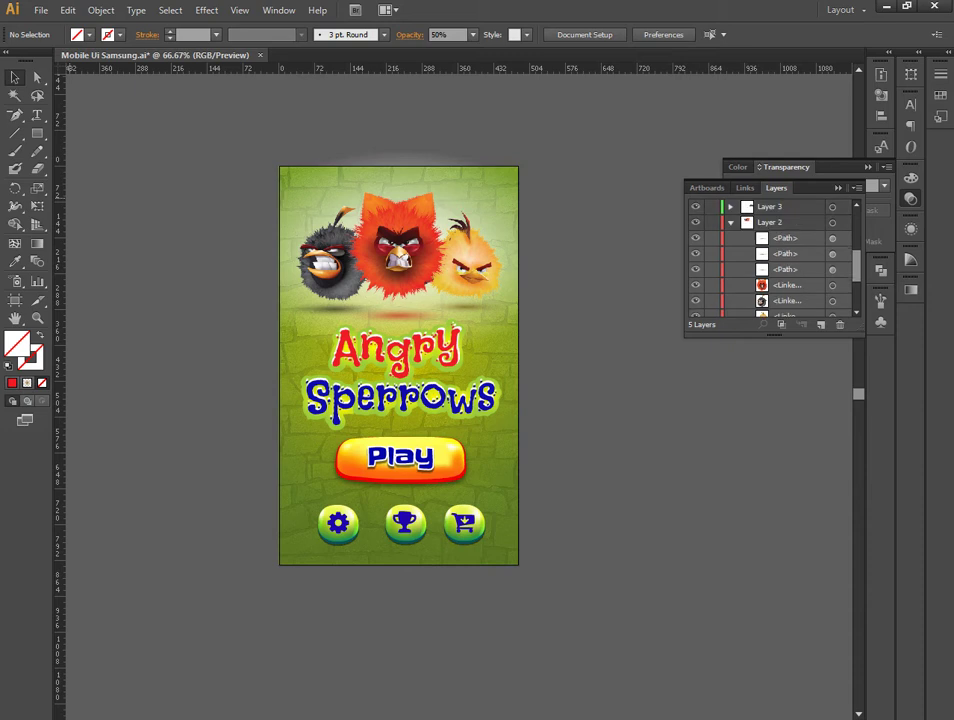
pyautogui.scroll(2, 772, 260)
# Expand Layer 5 copy to inspect its meshes, undoing a trial mesh reorder
pyautogui.click(730, 238)
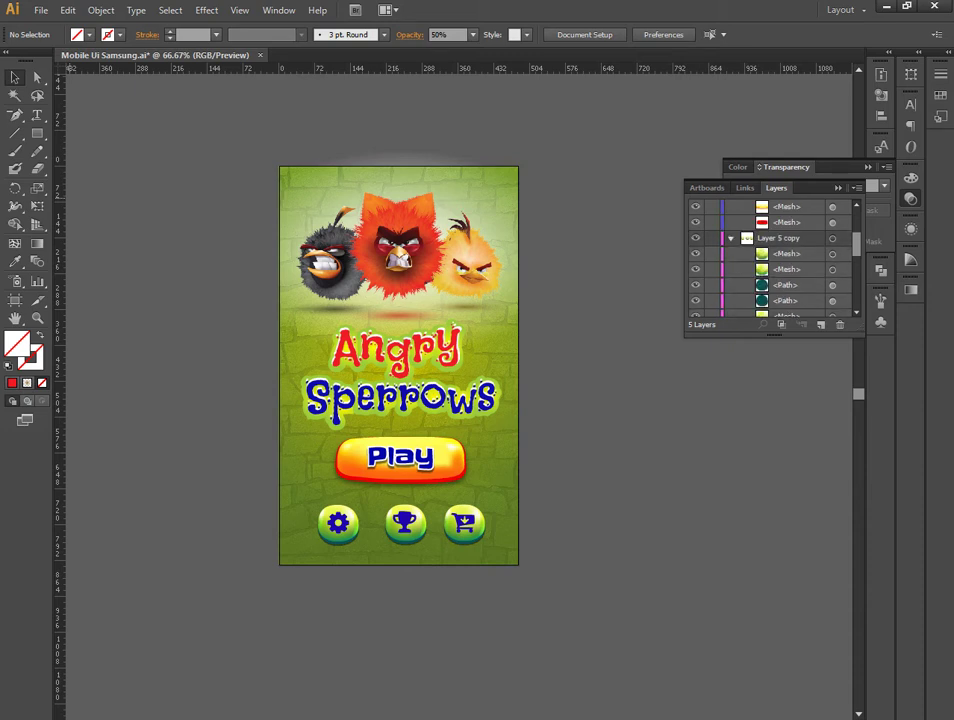
pyautogui.click(787, 253)
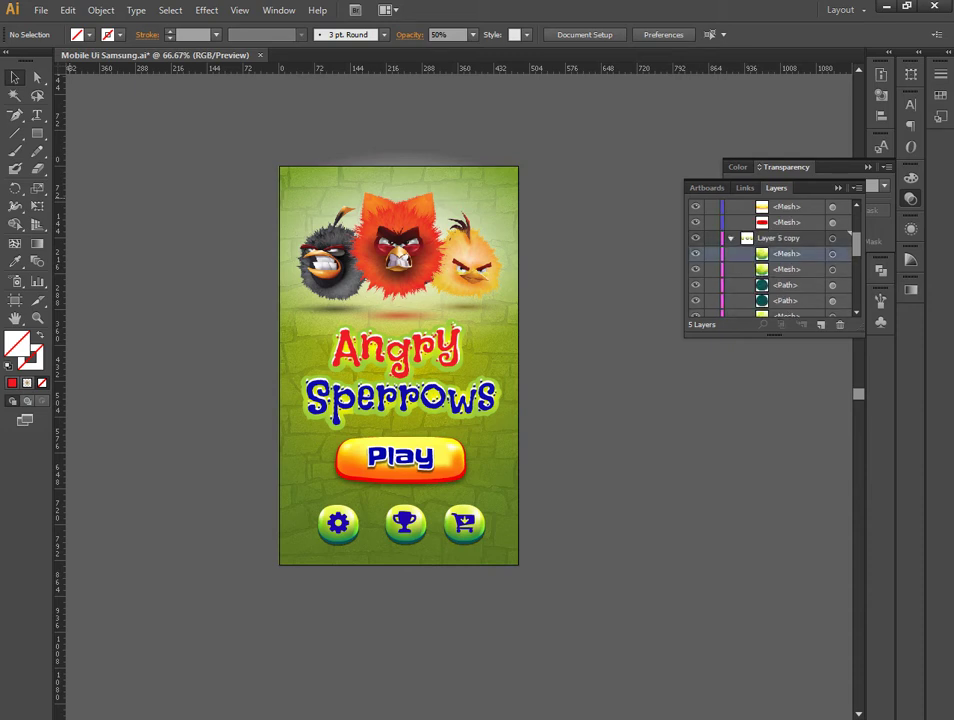
pyautogui.doubleClick(787, 269)
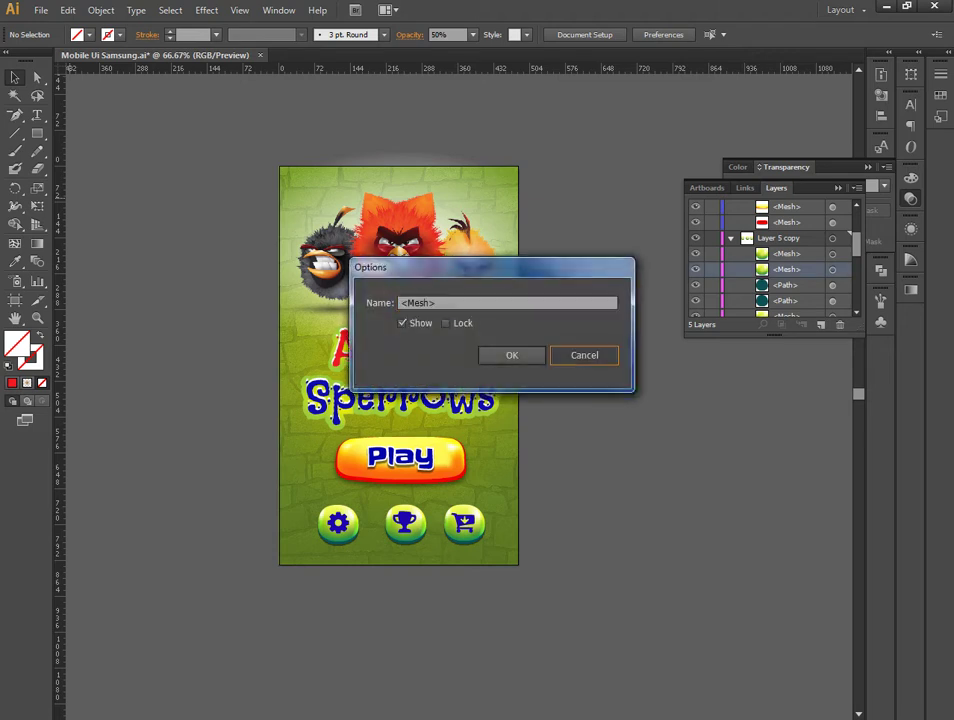
pyautogui.press('Return')
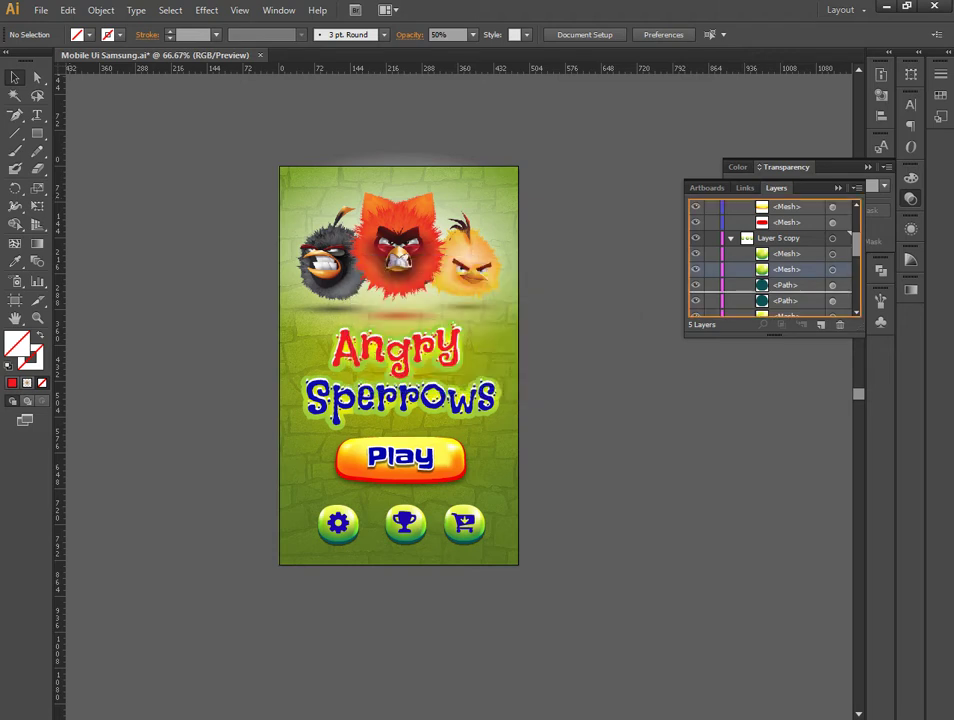
pyautogui.moveTo(787, 269); pyautogui.dragTo(787, 290)
pyautogui.hotkey('ctrl', 'z')
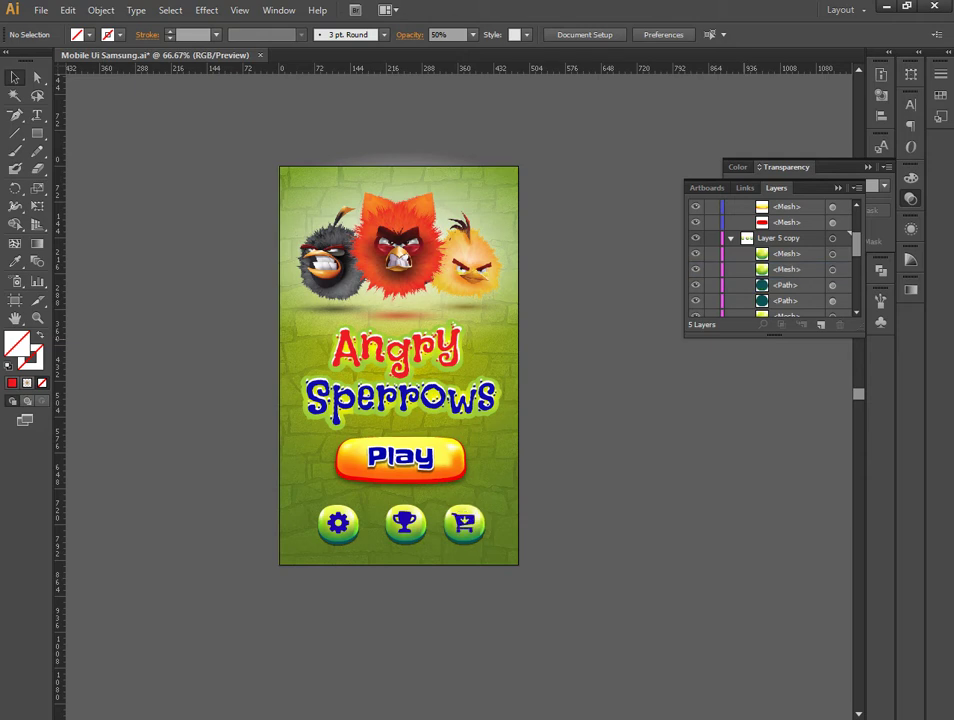
pyautogui.click(787, 253)
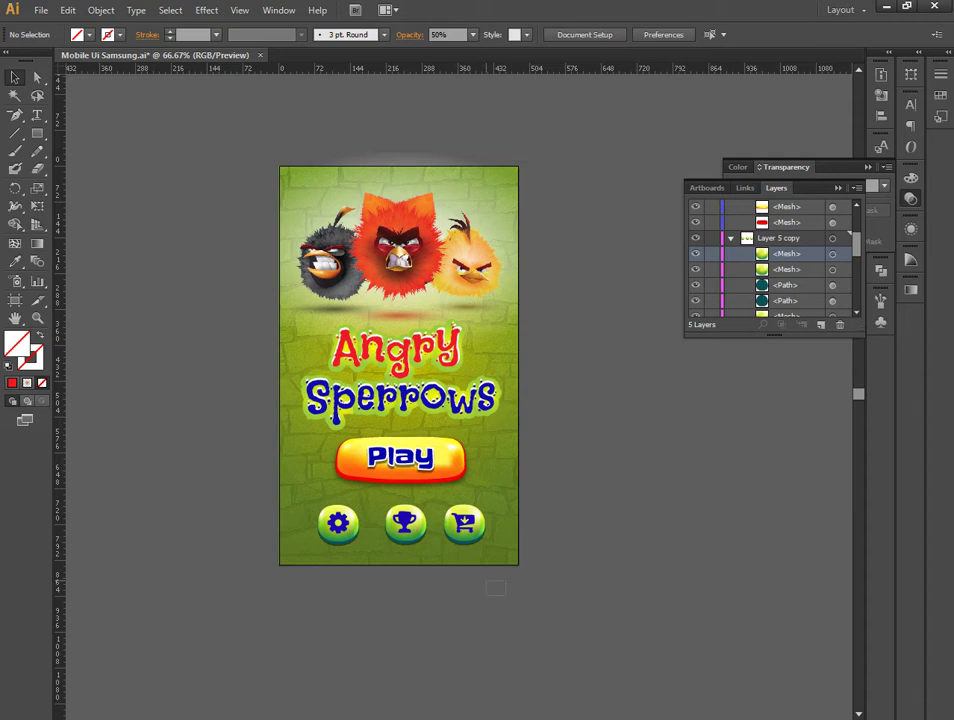
# Select the cart button after briefly isolating the background clip group
pyautogui.click(380, 330)
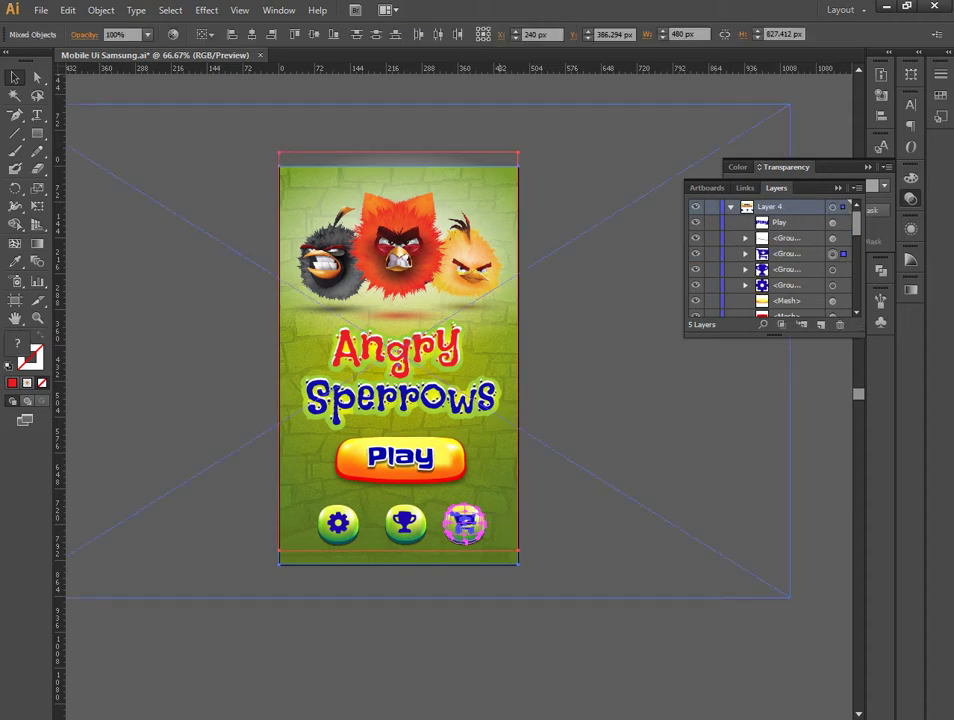
pyautogui.doubleClick(346, 390)
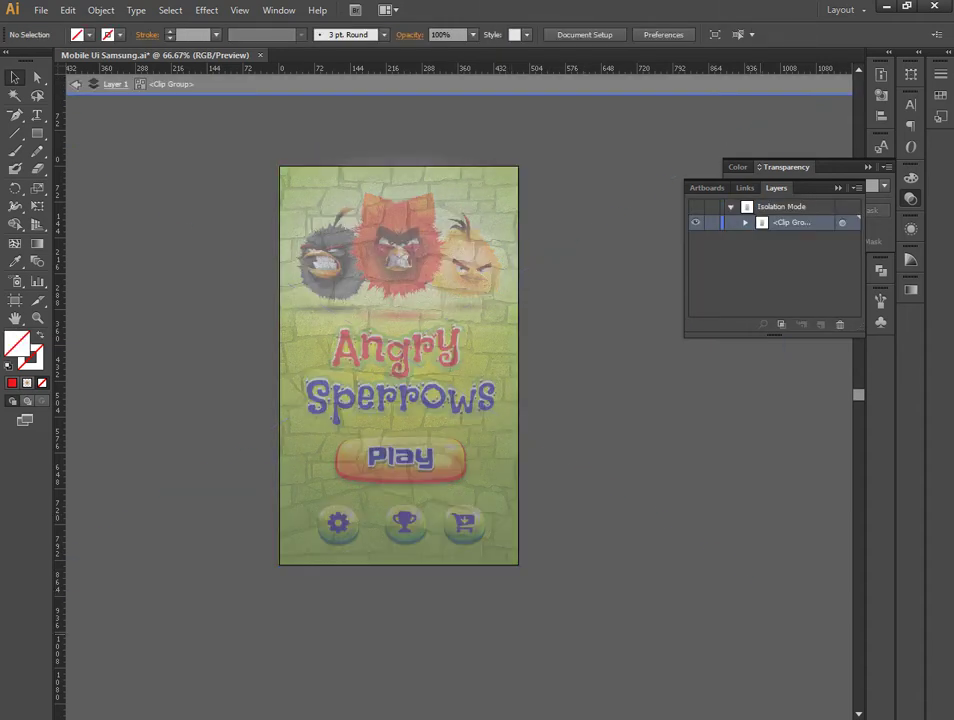
pyautogui.press('Escape')
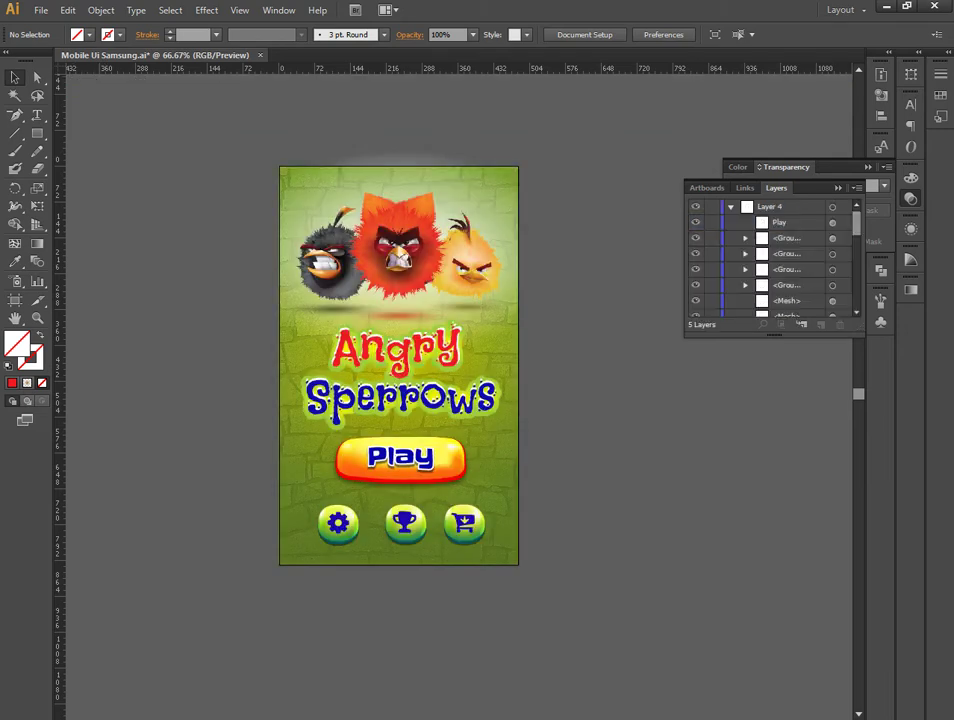
pyautogui.click(463, 521)
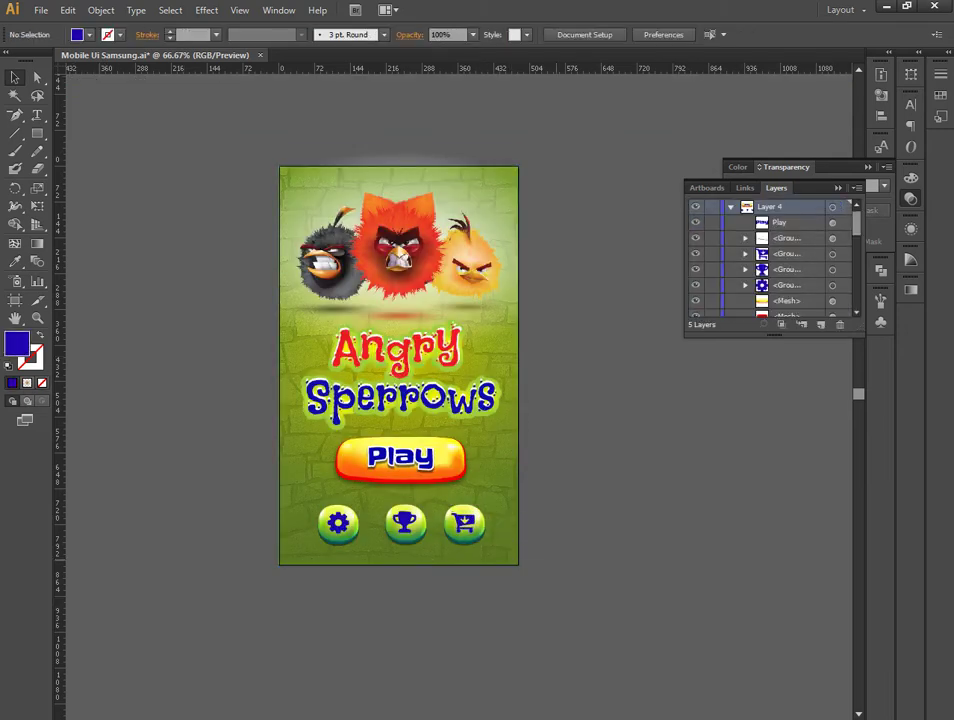
# Lock Layer 1 in the Layers panel, then reselect the cart button
pyautogui.scroll(-5, 770, 260)
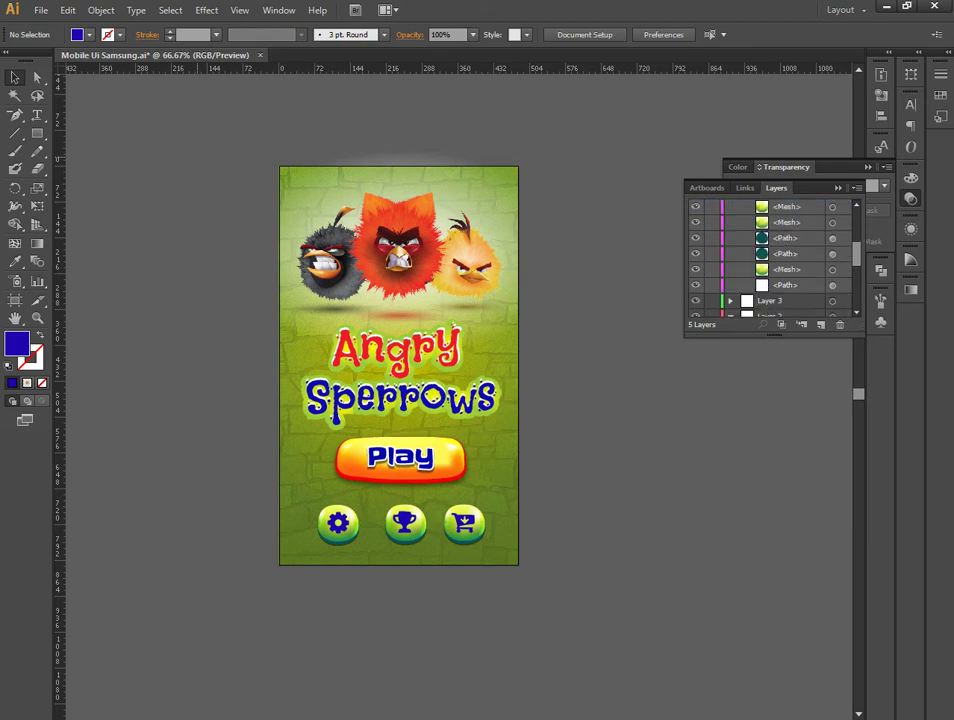
pyautogui.scroll(-1, 770, 260)
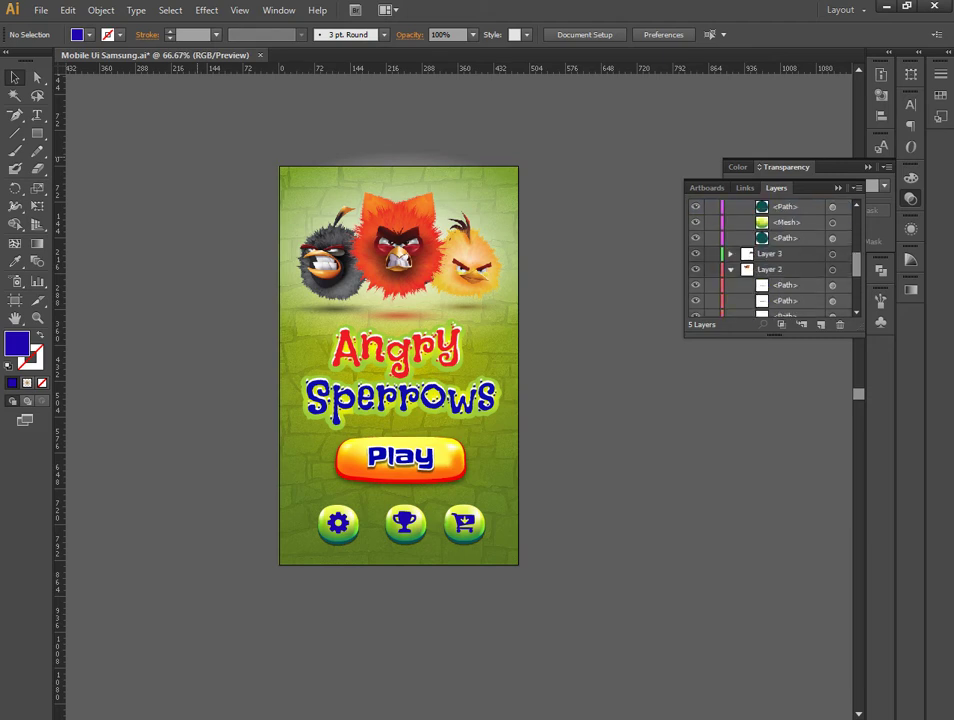
pyautogui.scroll(-5, 770, 260)
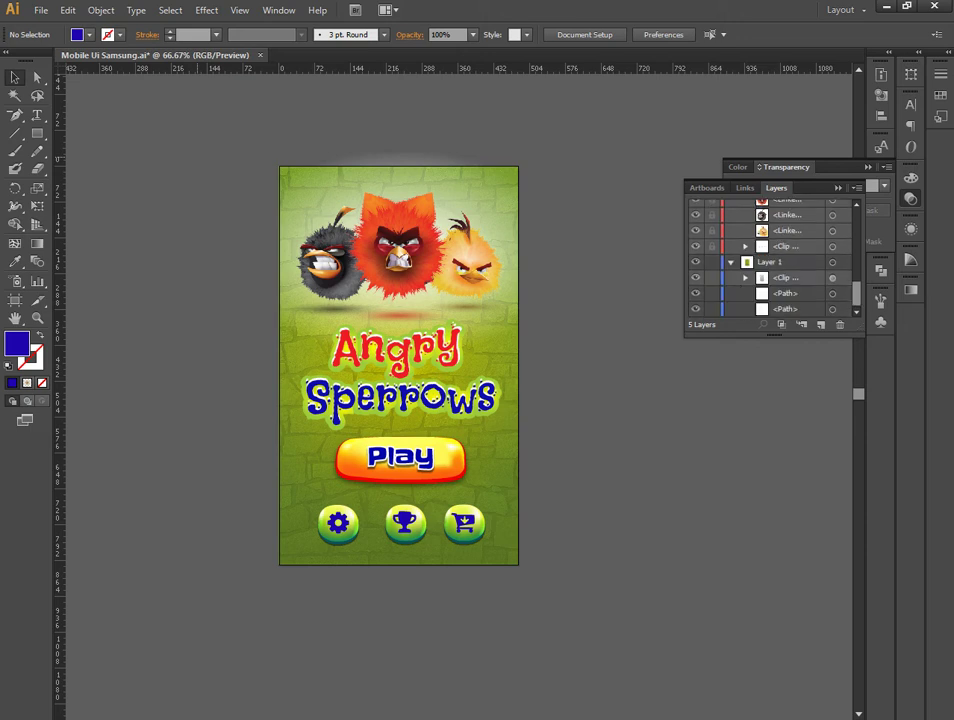
pyautogui.click(711, 262)
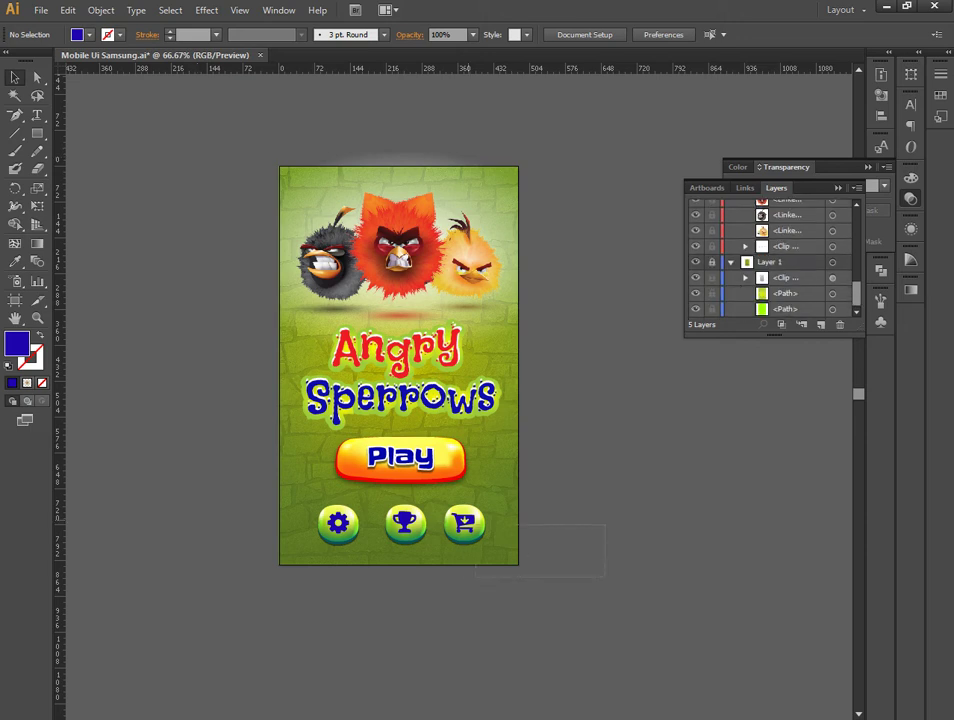
pyautogui.click(464, 523)
# Nudge the cart button 2 px right and check the trophy button's position
pyautogui.press('Right')
pyautogui.press('Right')
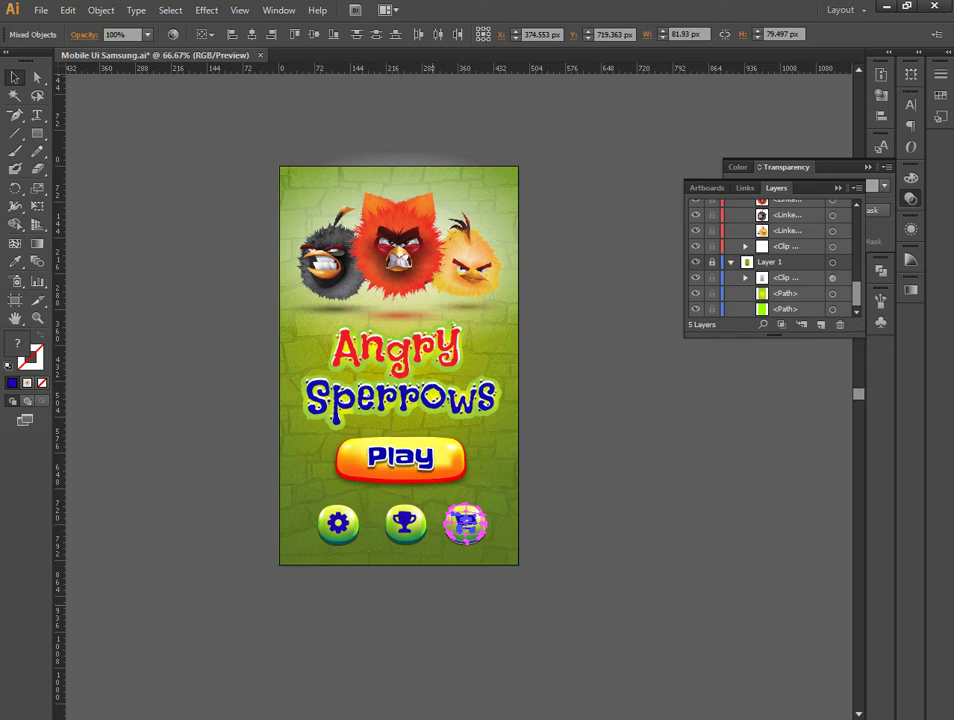
pyautogui.click(300, 390)
pyautogui.click(404, 523)
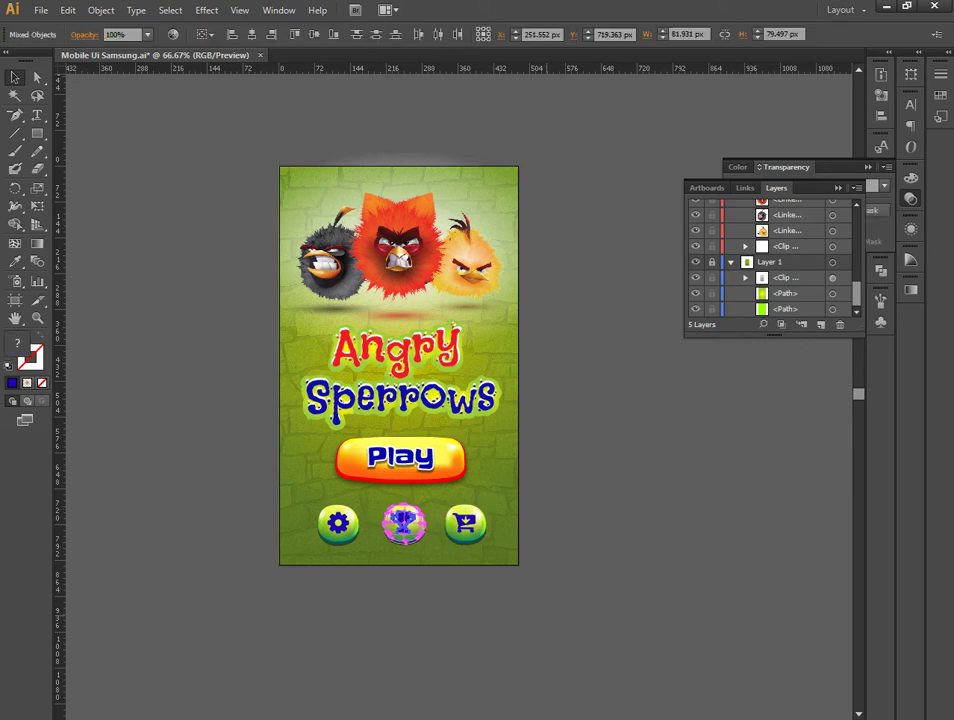
pyautogui.click(298, 386)
# Nudge the Play button 1 px left to line up with the three round buttons
pyautogui.moveTo(232, 505); pyautogui.dragTo(552, 585)
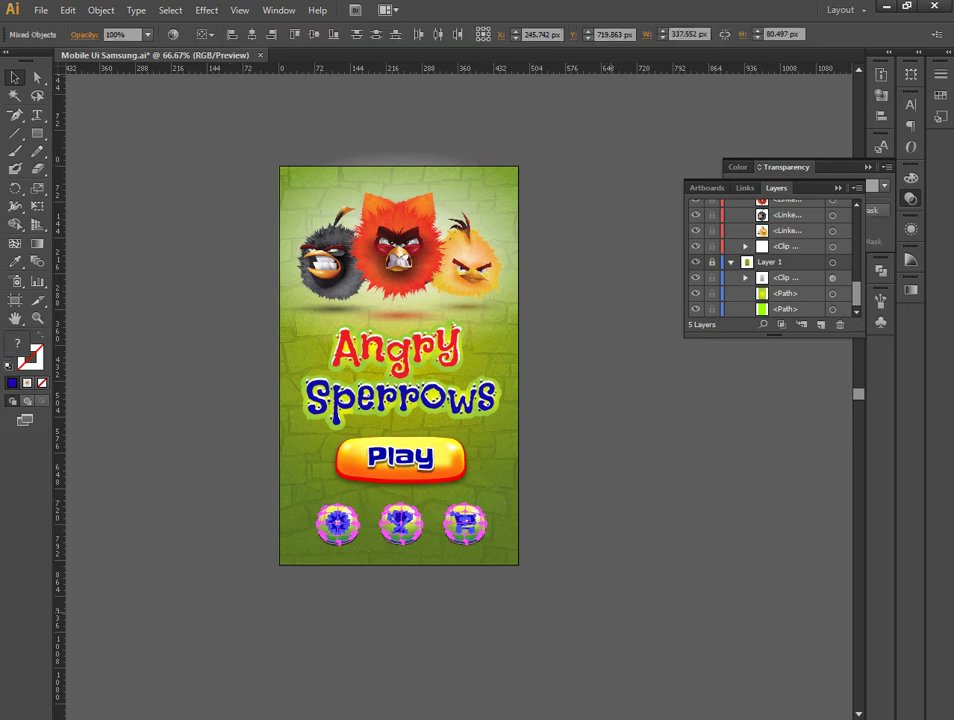
pyautogui.moveTo(575, 470); pyautogui.dragTo(440, 445)
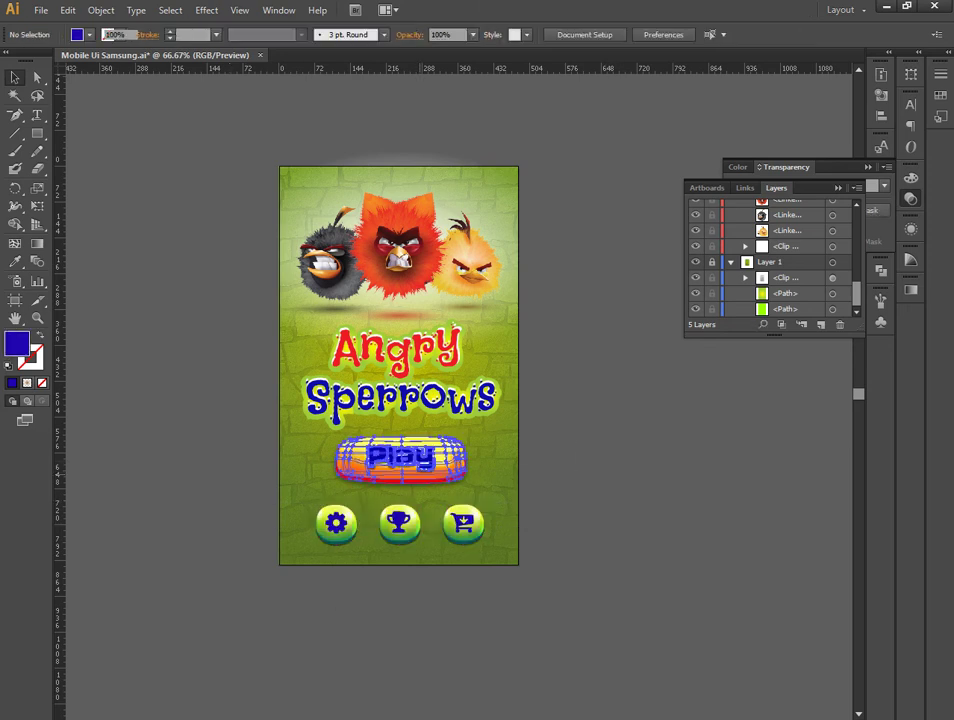
pyautogui.press('Left')
pyautogui.hotkey('ctrl', 'shift', 'a')
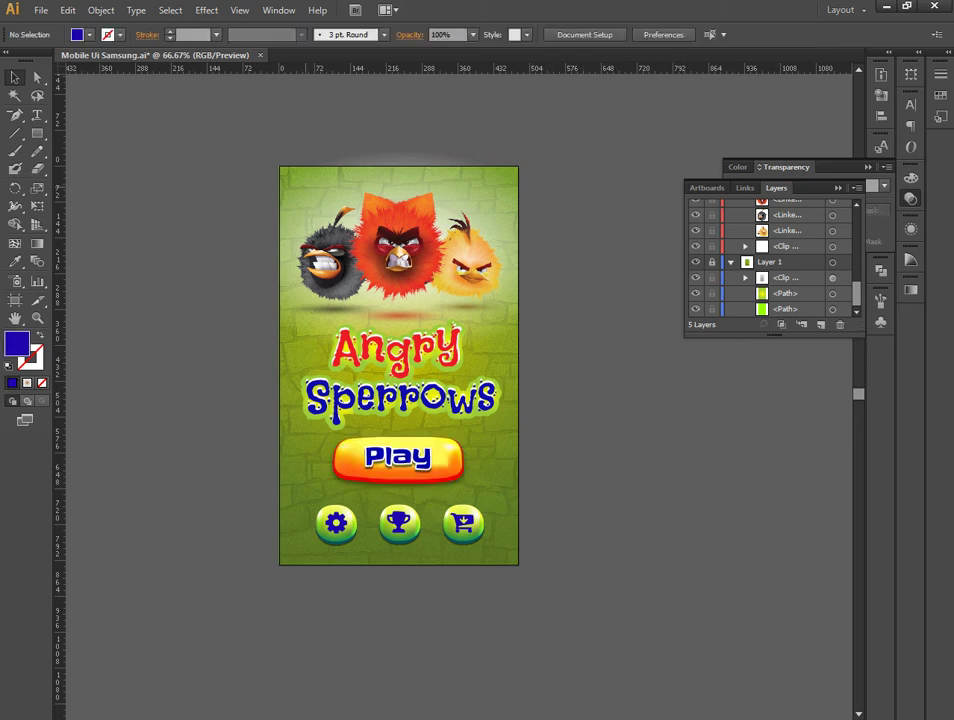
pyautogui.hotkey('ctrl', 'a')
pyautogui.hotkey('ctrl', 'shift', 'a')
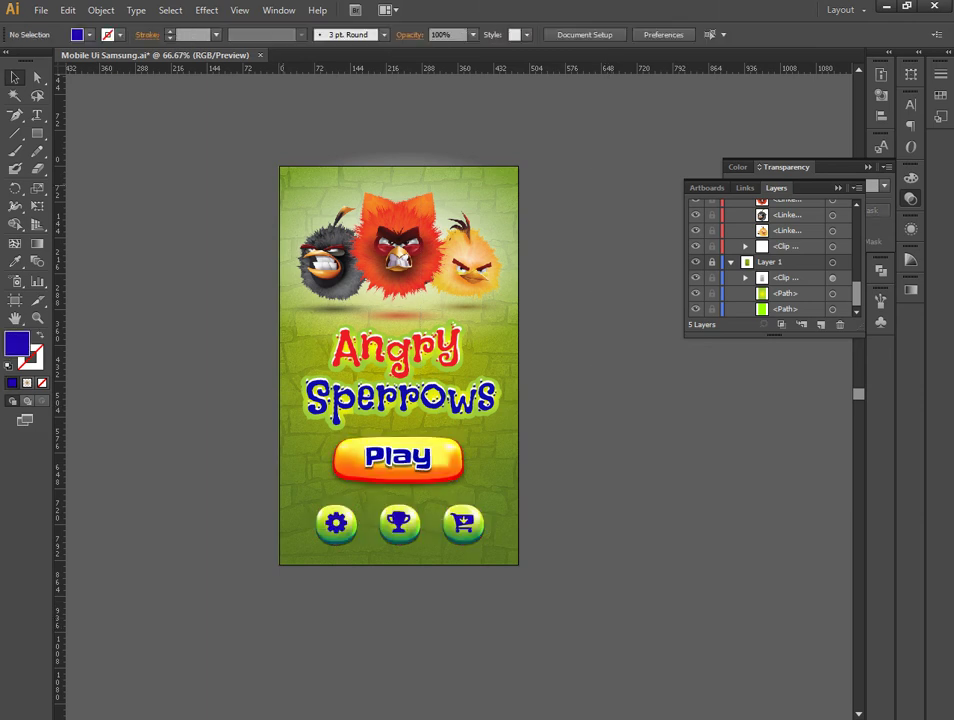